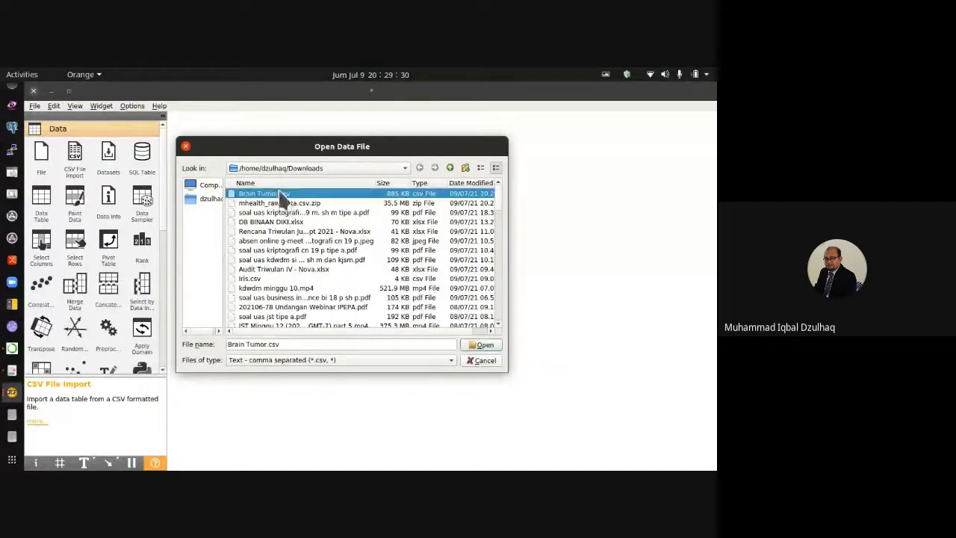
# Open Brain Tumor.csv from Downloads for CSV import, and close its import options without accepting them
pyautogui.click(482, 346)
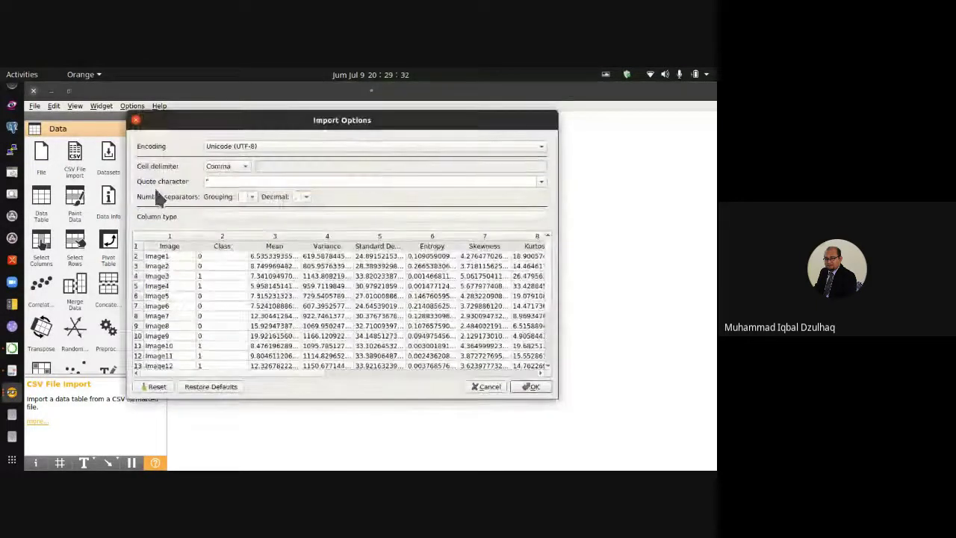
pyautogui.click(136, 120)
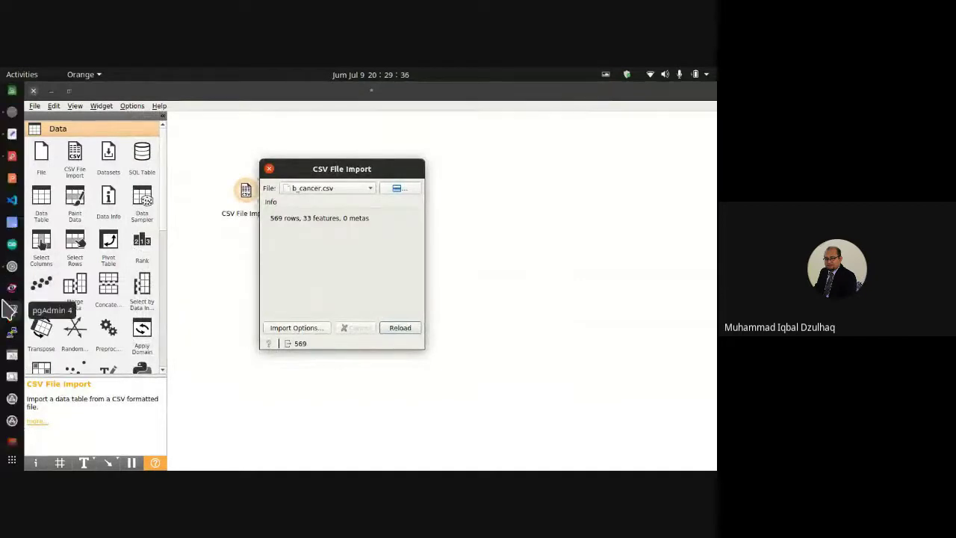
# Switch to Files and open Brain Tumor.csv from Downloads in Text Editor to examine its header row, delimiter and values
pyautogui.click(12, 119)
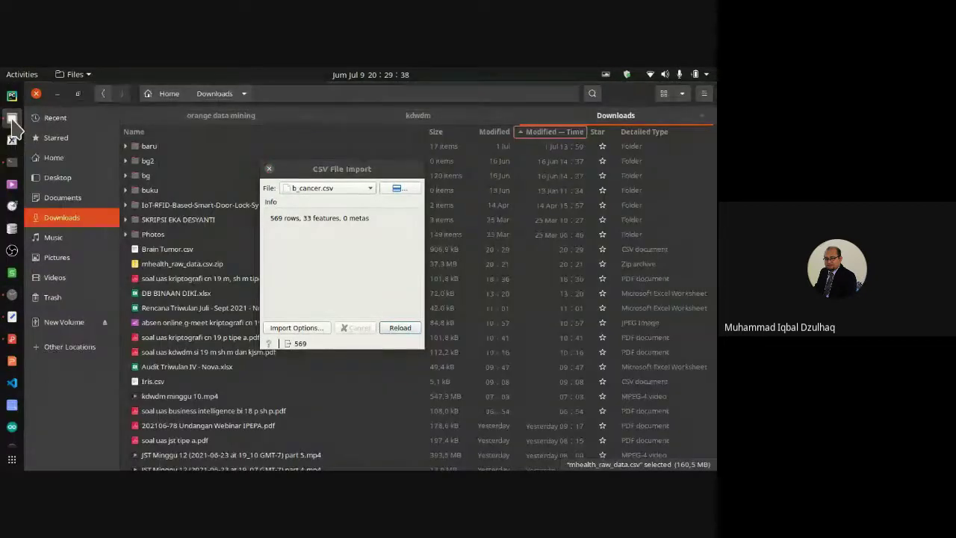
pyautogui.click(269, 170)
pyautogui.rightClick(184, 251)
pyautogui.click(225, 254)
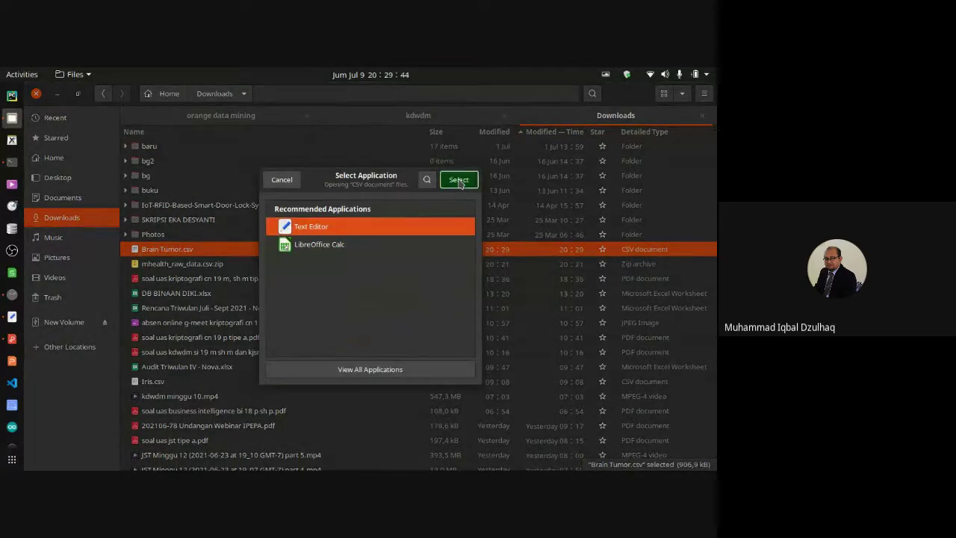
pyautogui.click(459, 180)
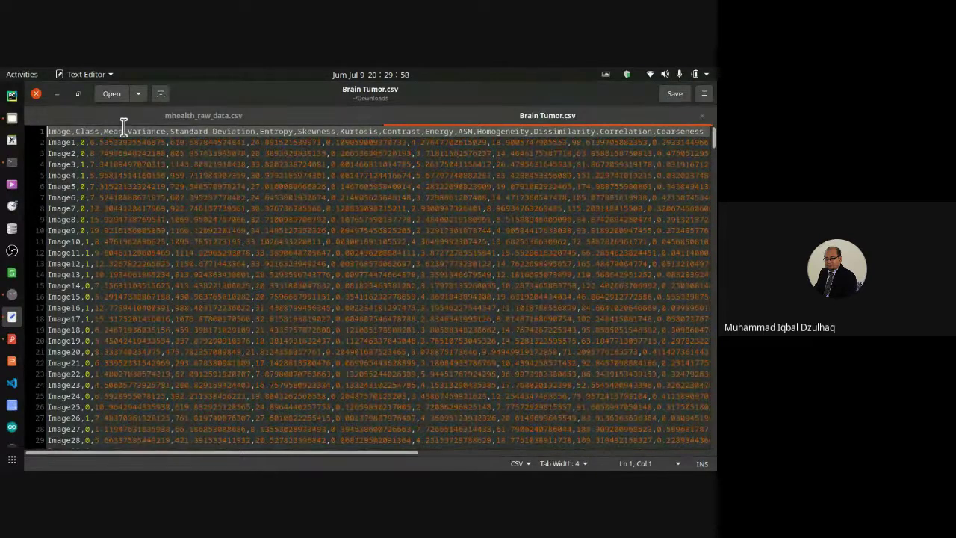
pyautogui.moveTo(400, 458); pyautogui.dragTo(703, 460)
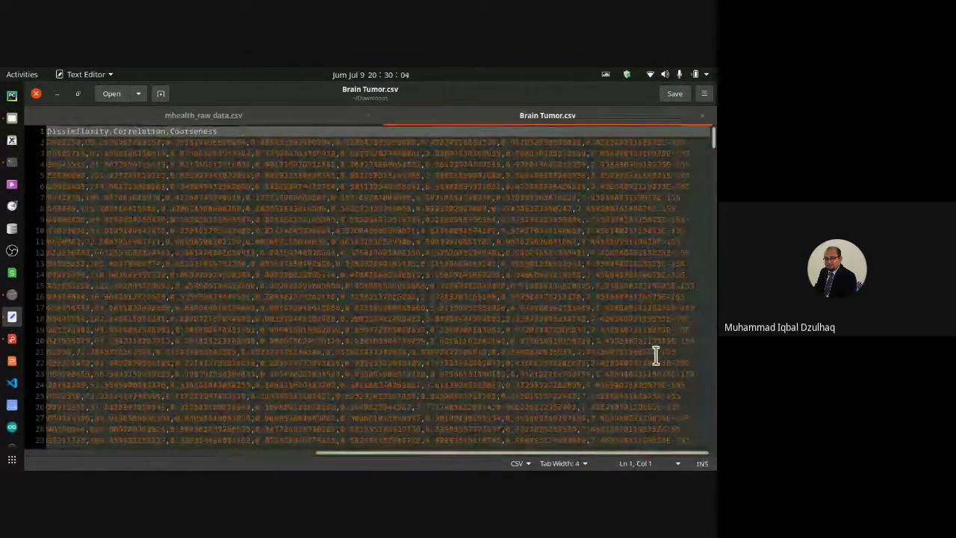
pyautogui.moveTo(365, 458); pyautogui.dragTo(71, 452)
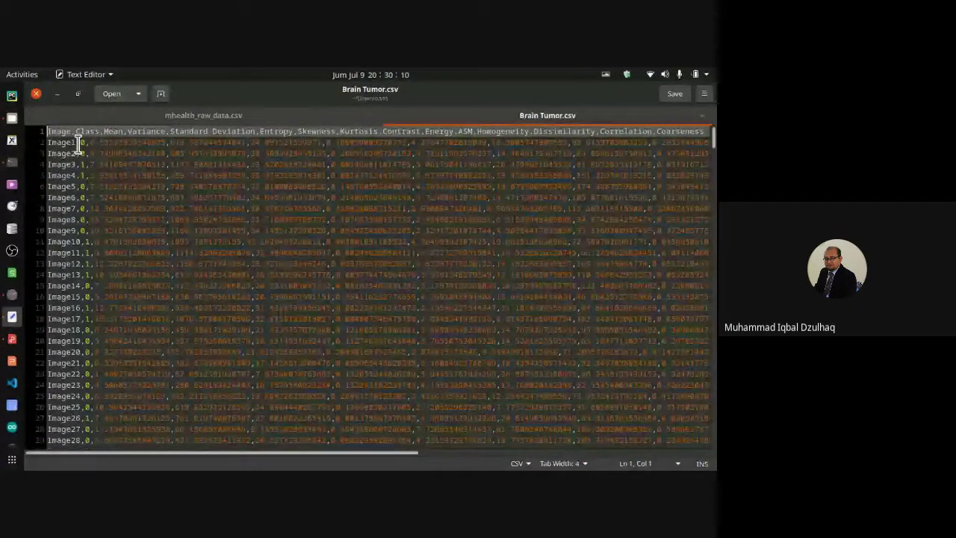
pyautogui.click(36, 95)
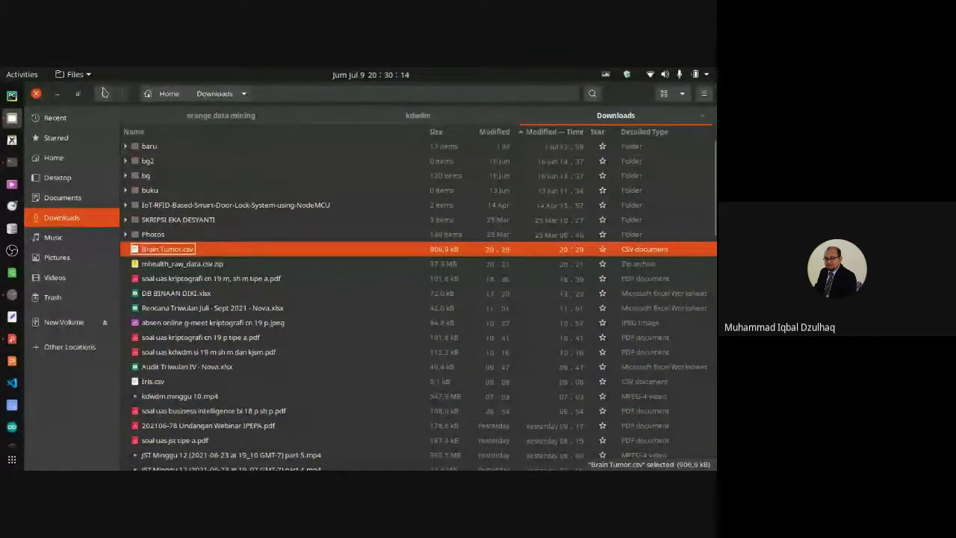
# Return to Orange and choose Brain Tumor.csv from Downloads in the CSV File Import widget
pyautogui.click(57, 95)
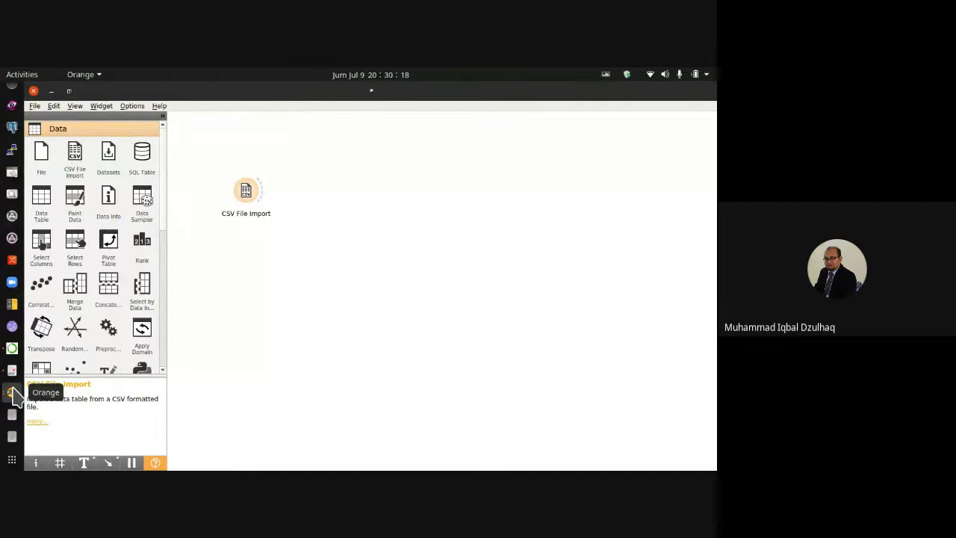
pyautogui.click(12, 394)
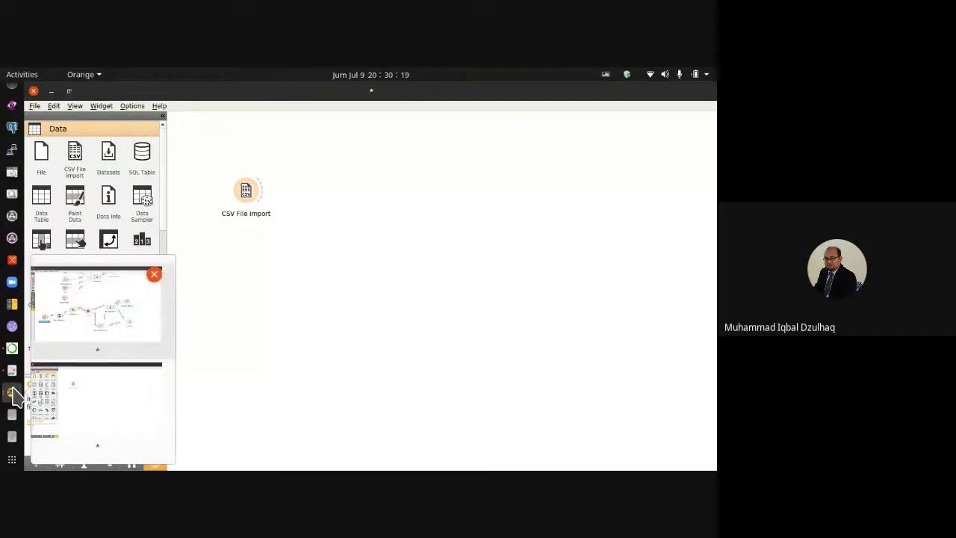
pyautogui.doubleClick(245, 187)
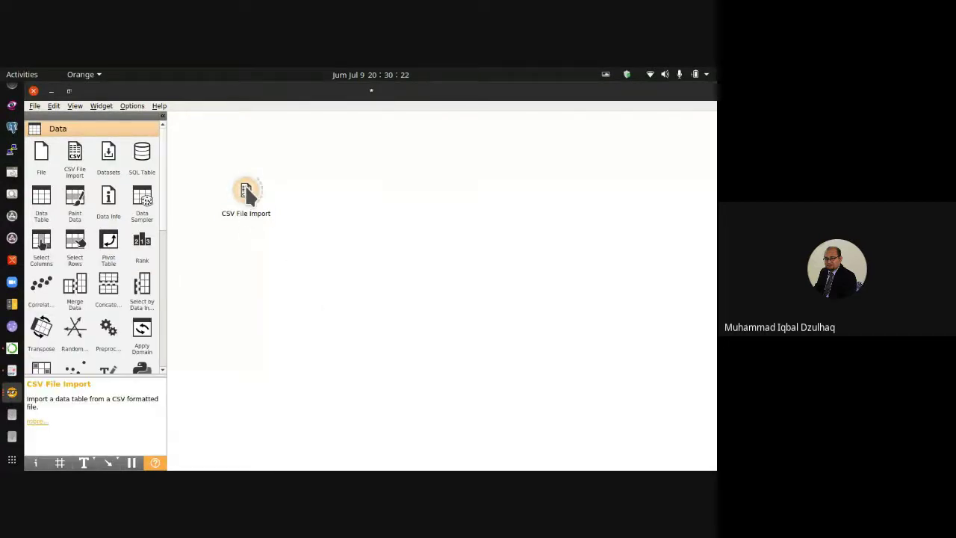
pyautogui.click(398, 169)
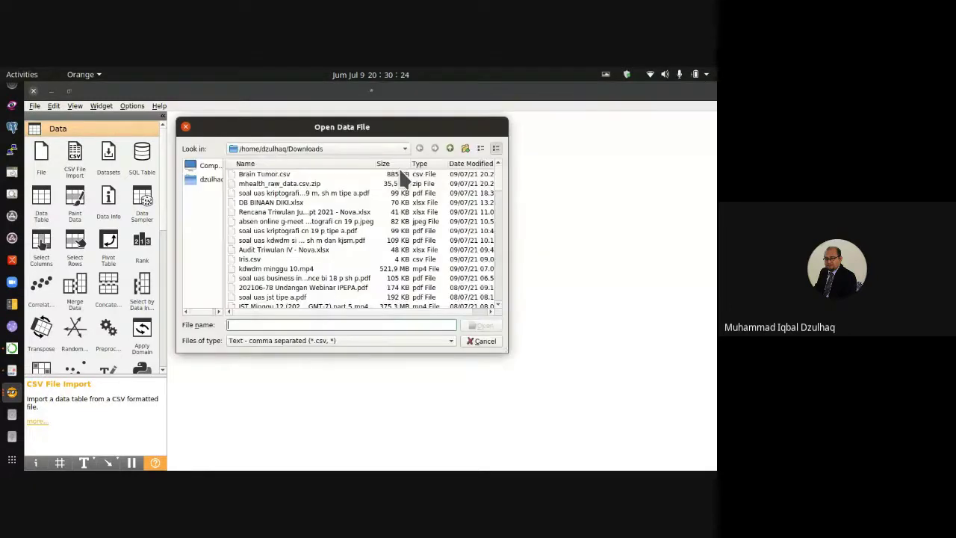
pyautogui.click(274, 174)
pyautogui.doubleClick(274, 174)
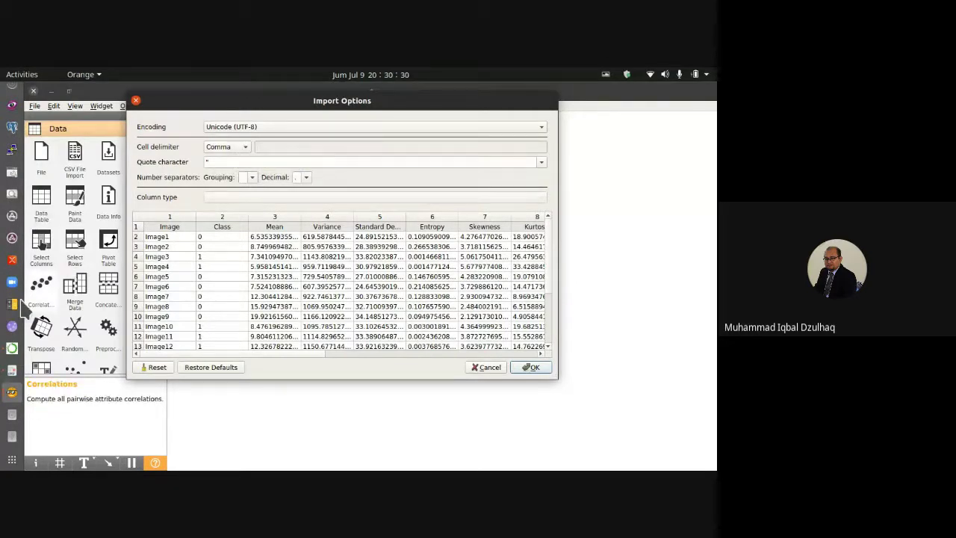
# Reopen Brain Tumor.csv from Files in Text Editor to compare its raw delimiters with the import options
pyautogui.scroll(-3, 18, 195)
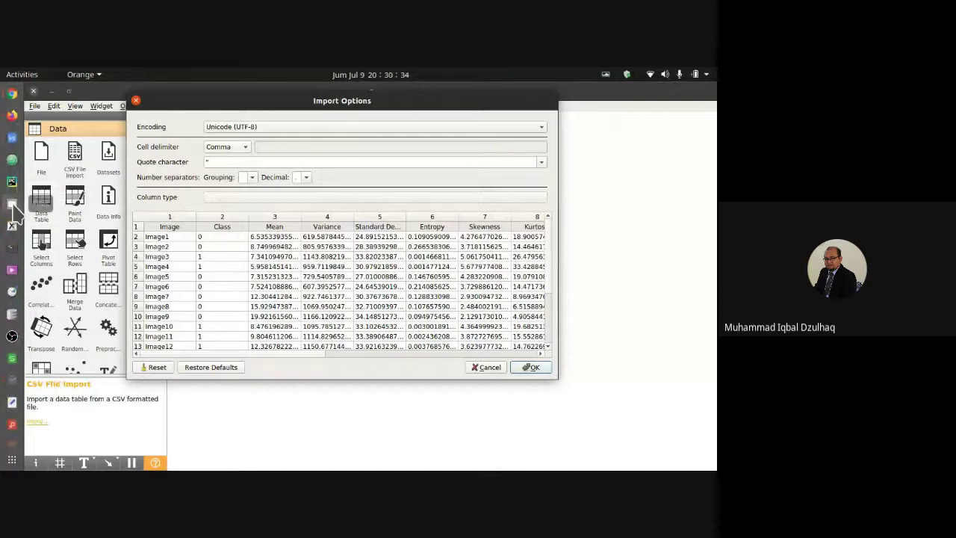
pyautogui.click(12, 203)
pyautogui.moveTo(180, 103); pyautogui.dragTo(339, 194)
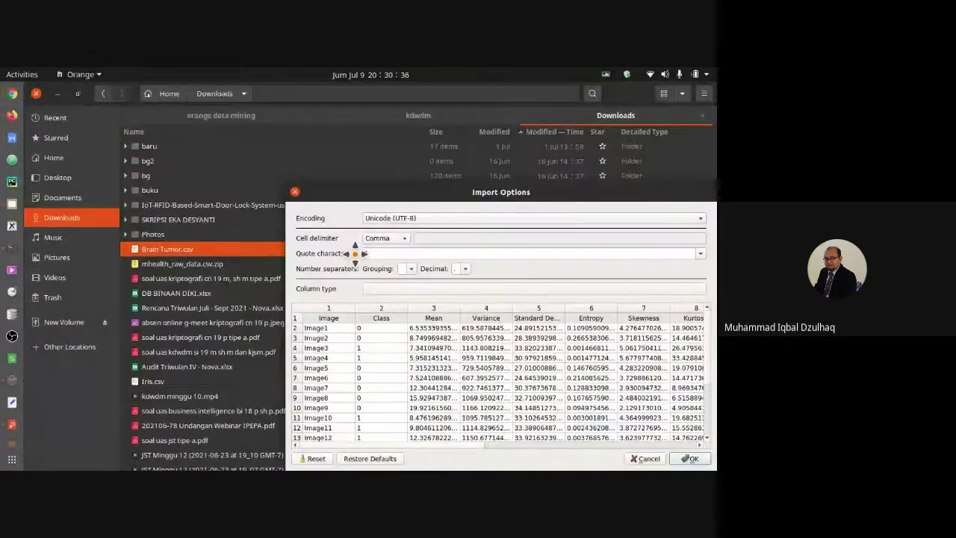
pyautogui.rightClick(157, 251)
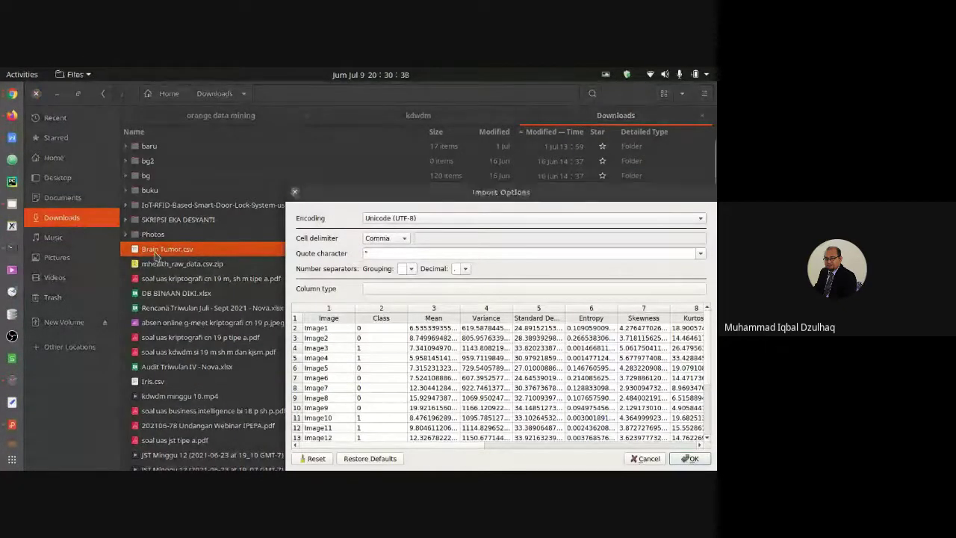
pyautogui.click(218, 276)
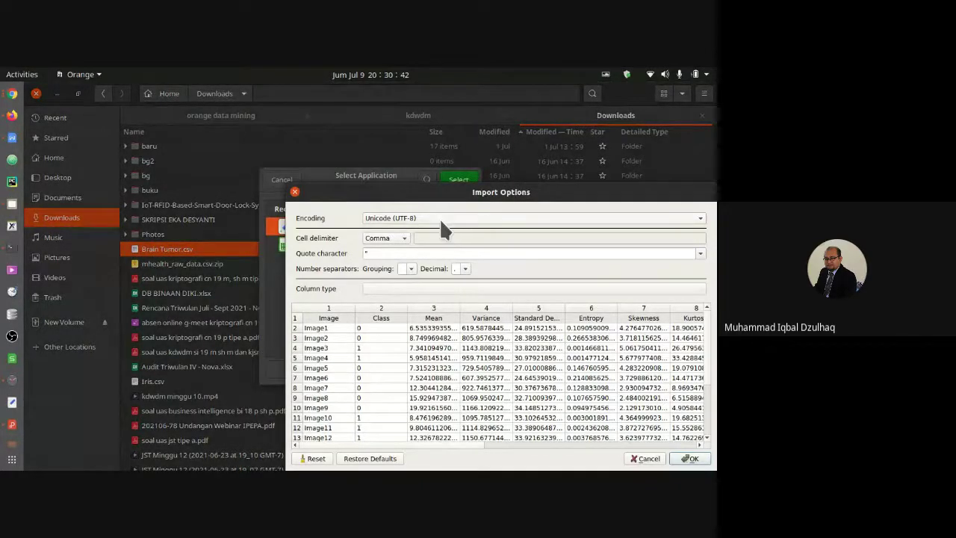
pyautogui.moveTo(315, 168); pyautogui.dragTo(169, 146)
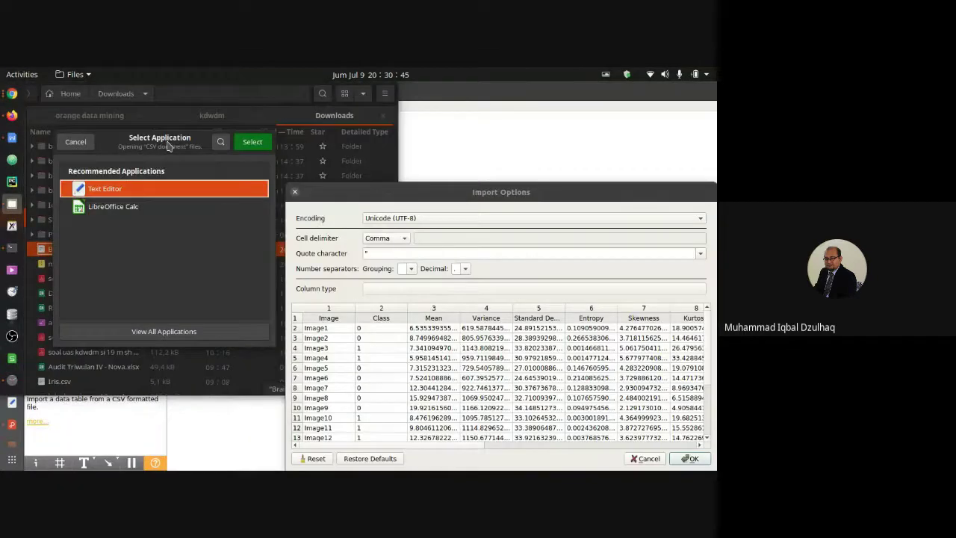
pyautogui.click(252, 144)
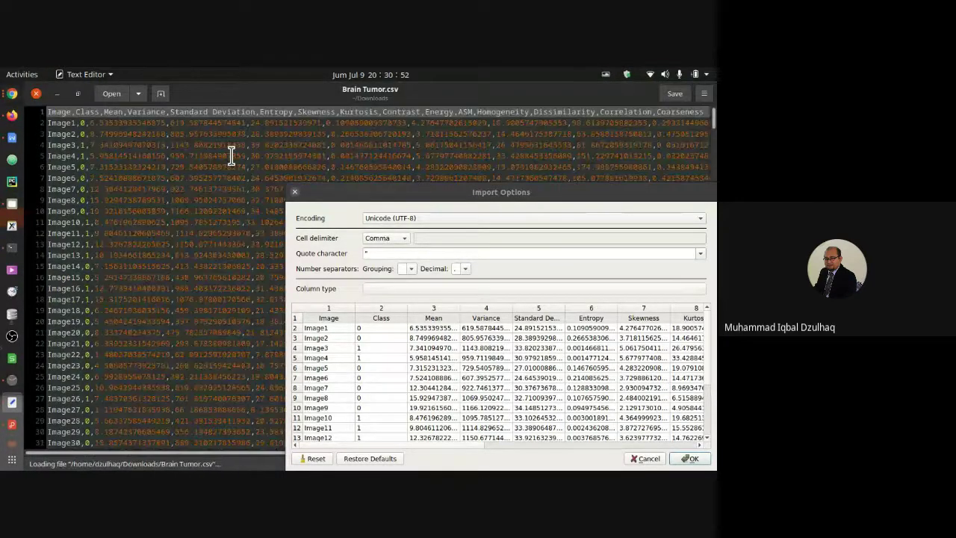
pyautogui.click(57, 93)
# Check the column types in the Brain Tumor.csv preview, accept the import options and return to the Orange canvas
pyautogui.moveTo(472, 192); pyautogui.dragTo(278, 120)
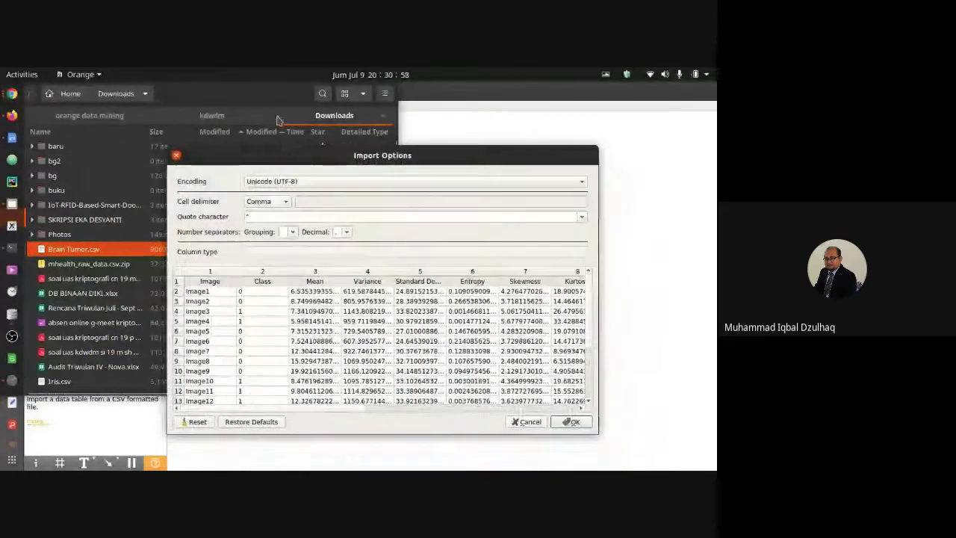
pyautogui.click(276, 274)
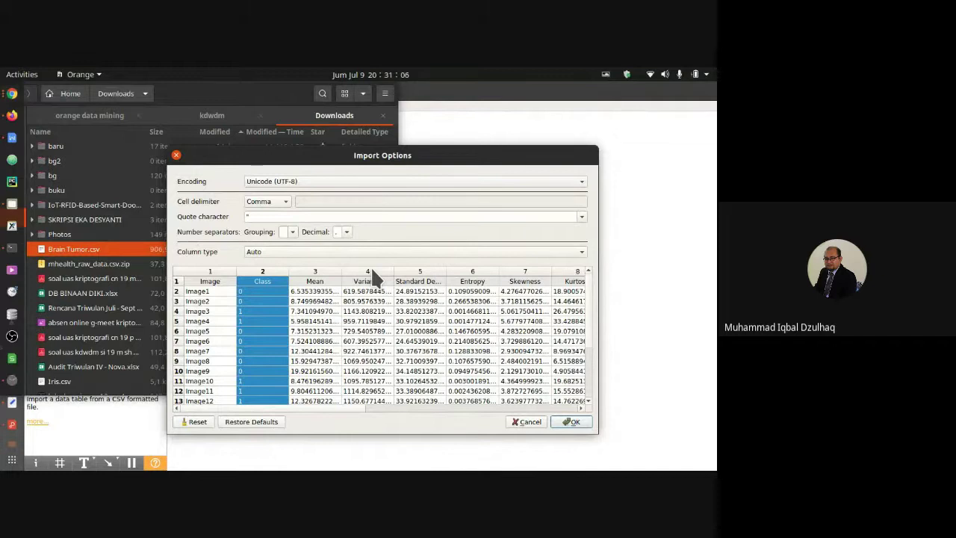
pyautogui.click(326, 273)
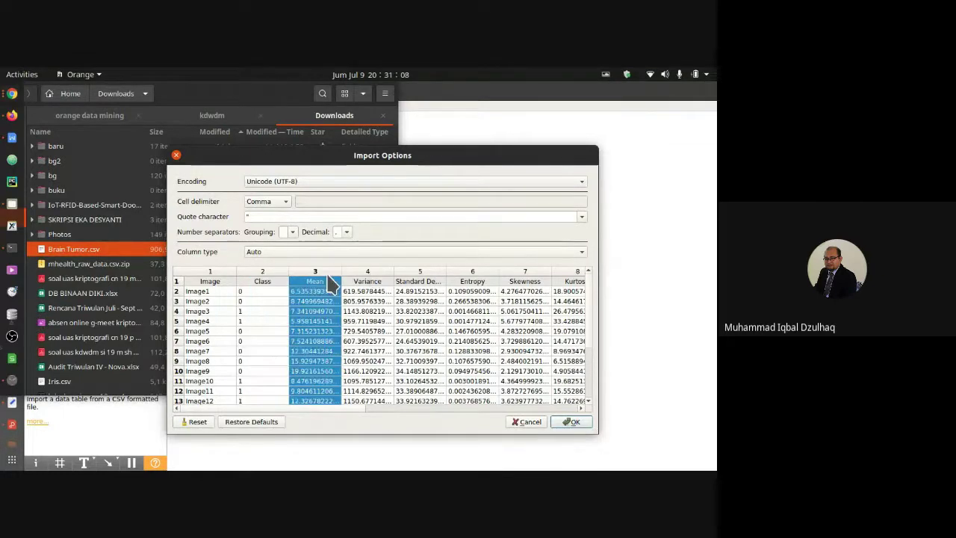
pyautogui.click(368, 274)
pyautogui.click(422, 274)
pyautogui.click(472, 274)
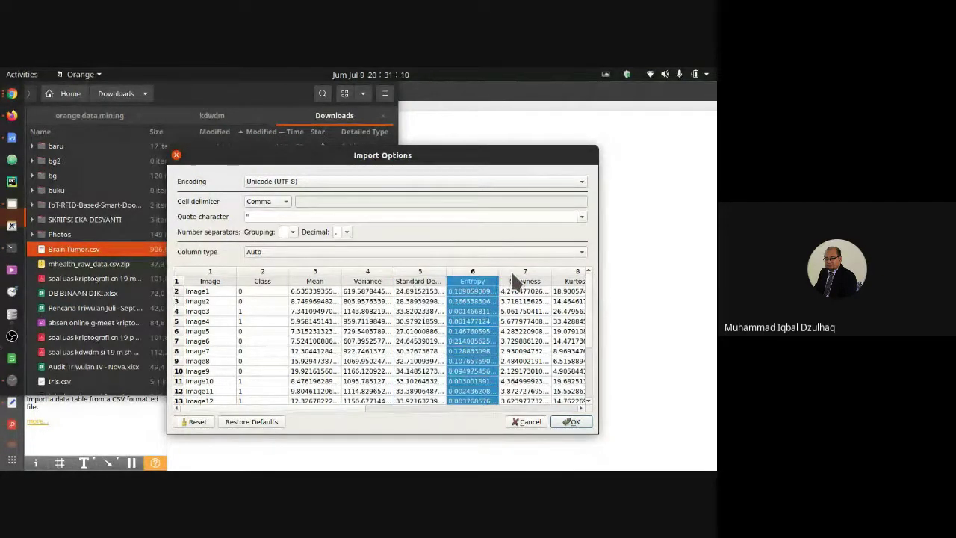
pyautogui.click(513, 275)
pyautogui.moveTo(331, 408); pyautogui.dragTo(566, 407)
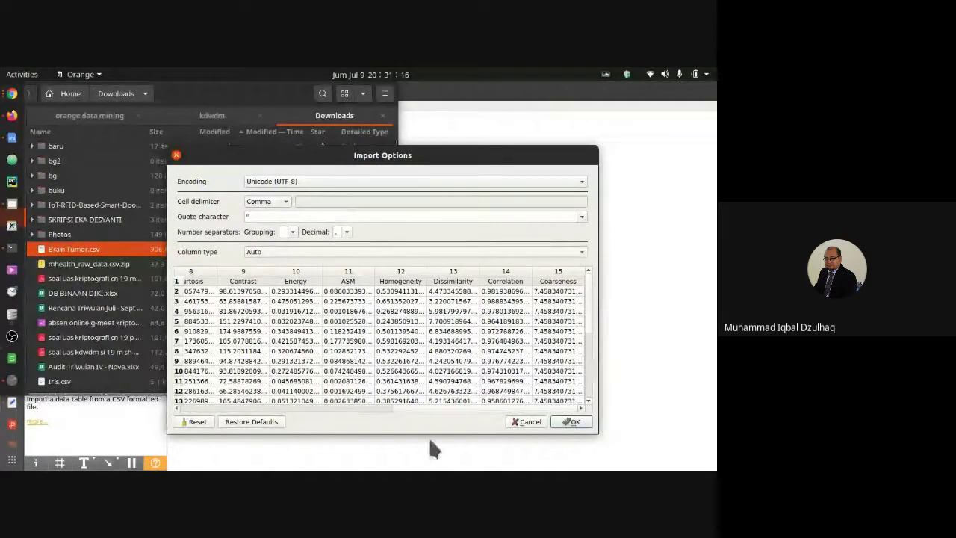
pyautogui.click(573, 421)
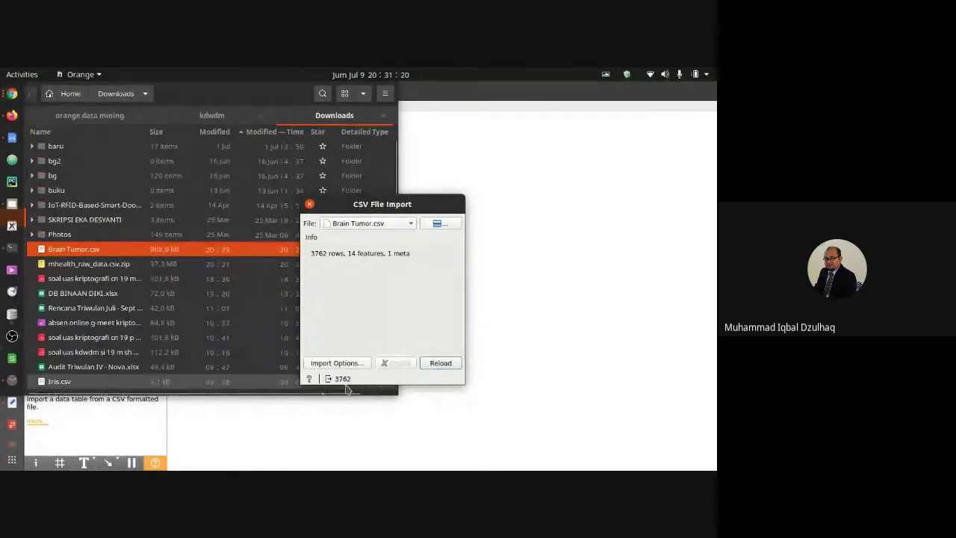
pyautogui.click(308, 205)
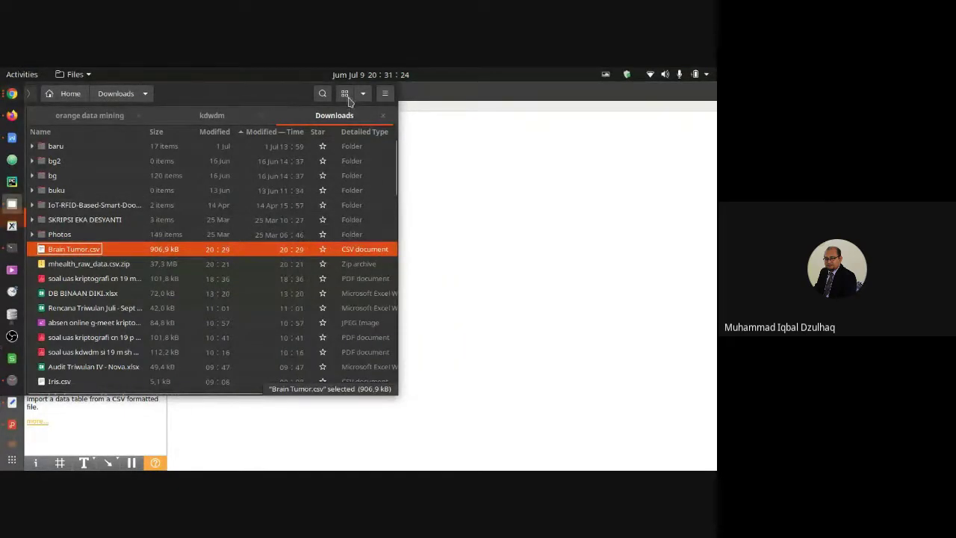
pyautogui.moveTo(243, 93); pyautogui.dragTo(334, 241)
pyautogui.click(385, 199)
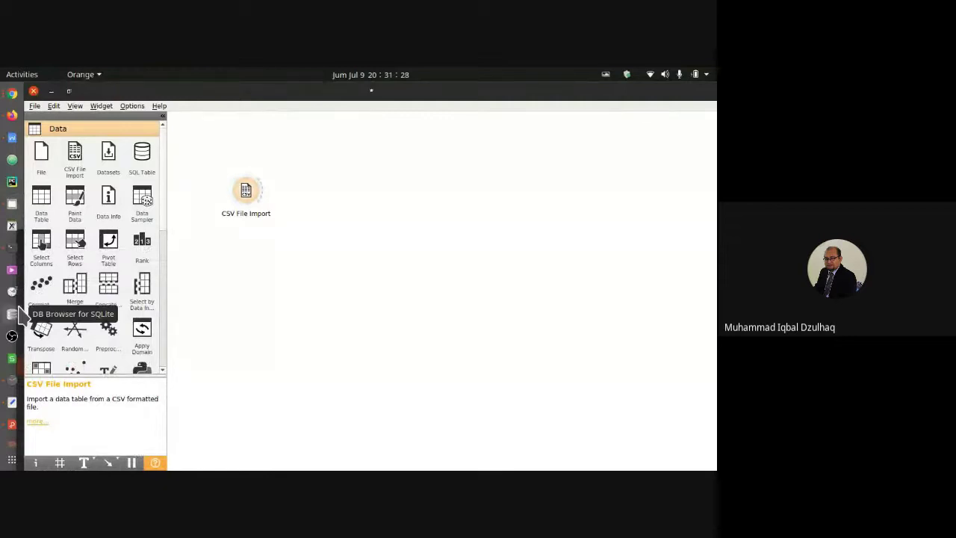
# Switch to the exam PDF in Document Viewer and read the Part III data steps following the CSV import
pyautogui.hotkey('alt', 'Tab')
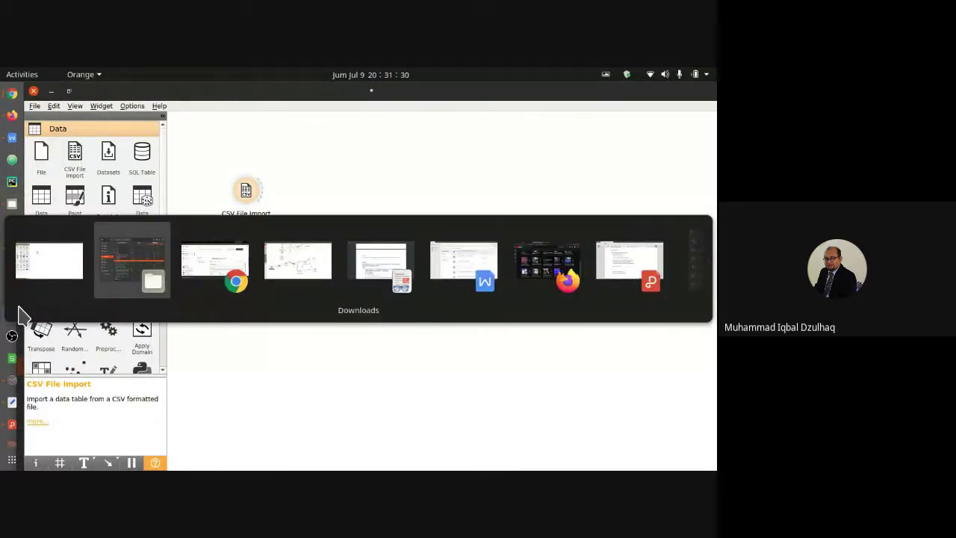
pyautogui.press('Tab')
pyautogui.press('Tab')
pyautogui.press('Tab')
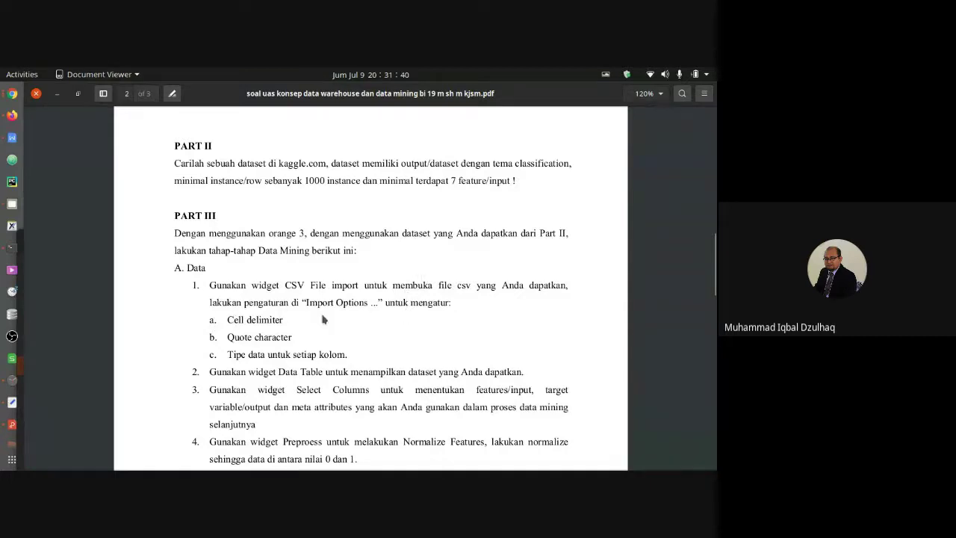
pyautogui.scroll(-3, 323, 319)
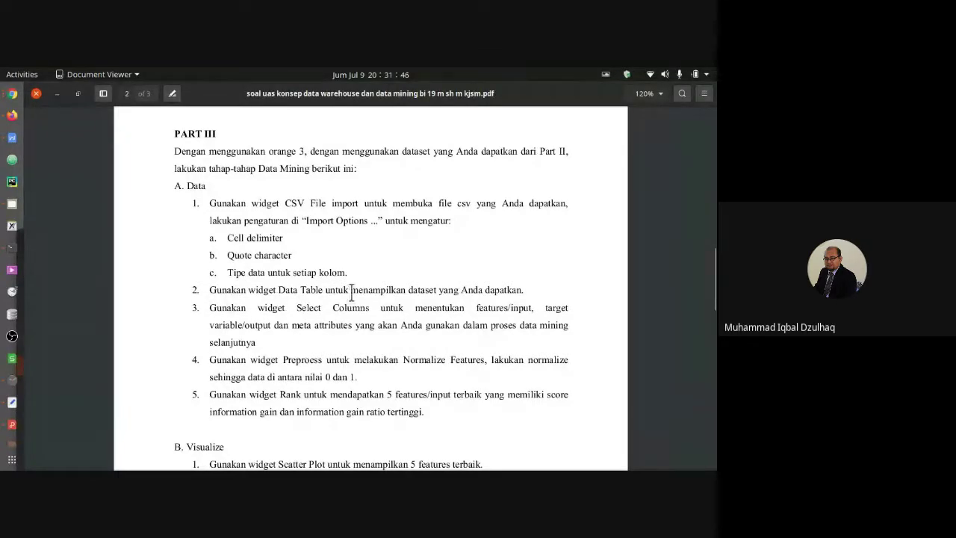
# Return to Orange, add a Data Table widget above the CSV File Import widget and link the import's data to it
pyautogui.hotkey('alt', 'Tab')
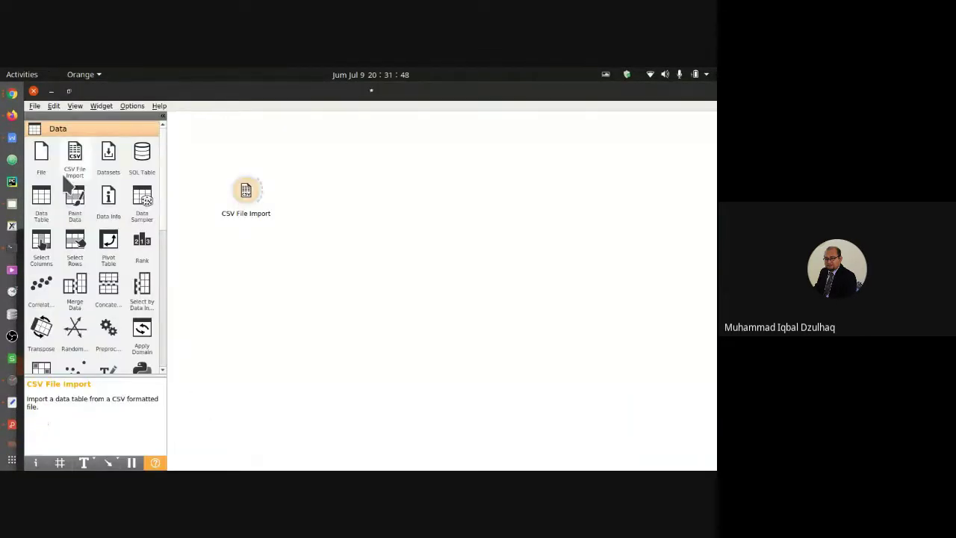
pyautogui.click(37, 202)
pyautogui.moveTo(329, 198); pyautogui.dragTo(314, 146)
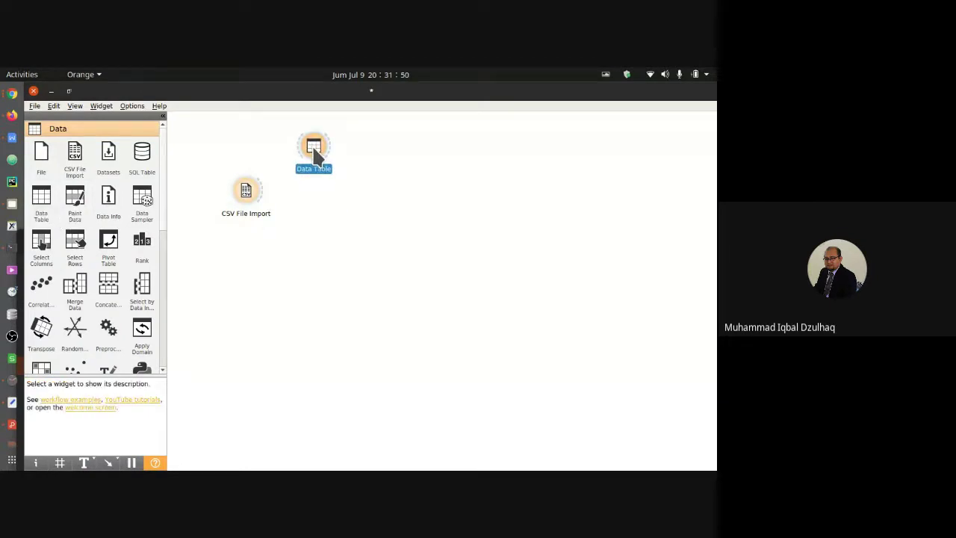
pyautogui.moveTo(262, 186); pyautogui.dragTo(295, 147)
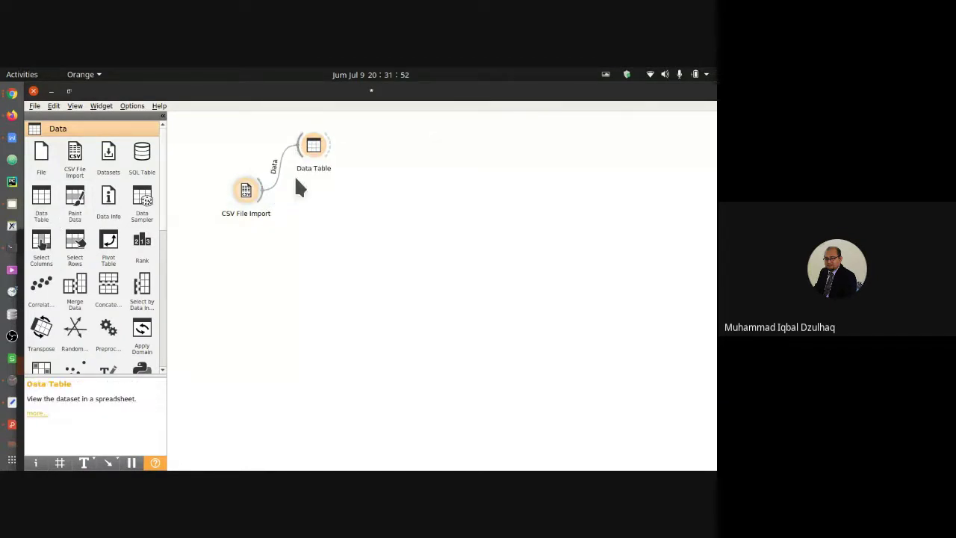
# Open the Data Table widget to examine the imported brain tumor rows and columns, and close it again
pyautogui.doubleClick(313, 142)
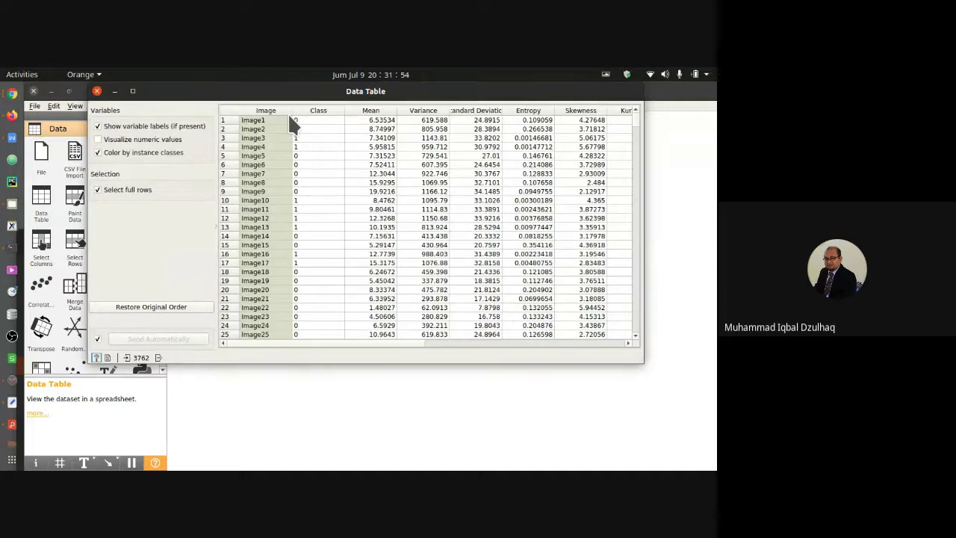
pyautogui.moveTo(391, 342); pyautogui.dragTo(342, 346)
pyautogui.click(97, 91)
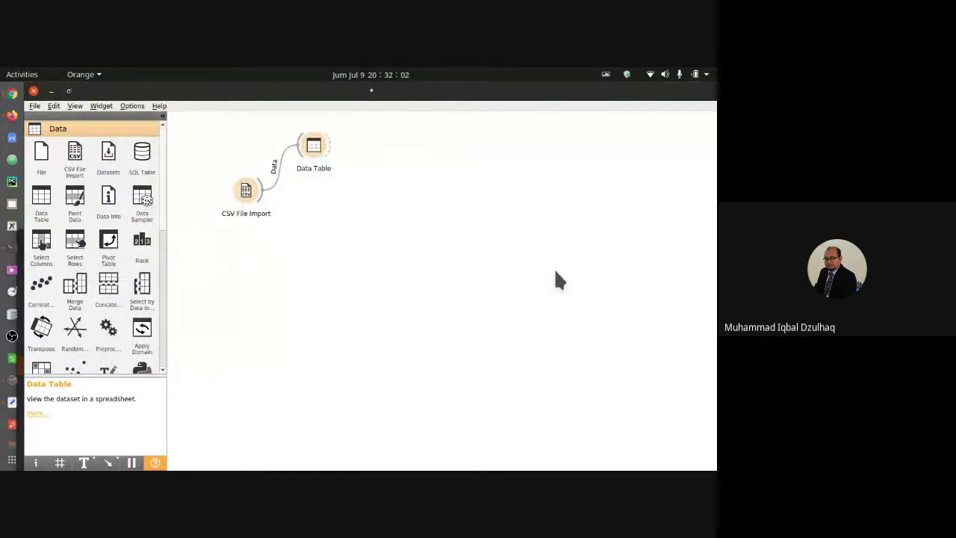
# Switch to the exam PDF in Document Viewer, read the Select Columns instruction, and return to Orange
pyautogui.hotkey('alt', 'Tab')
pyautogui.scroll(-1, 257, 378)
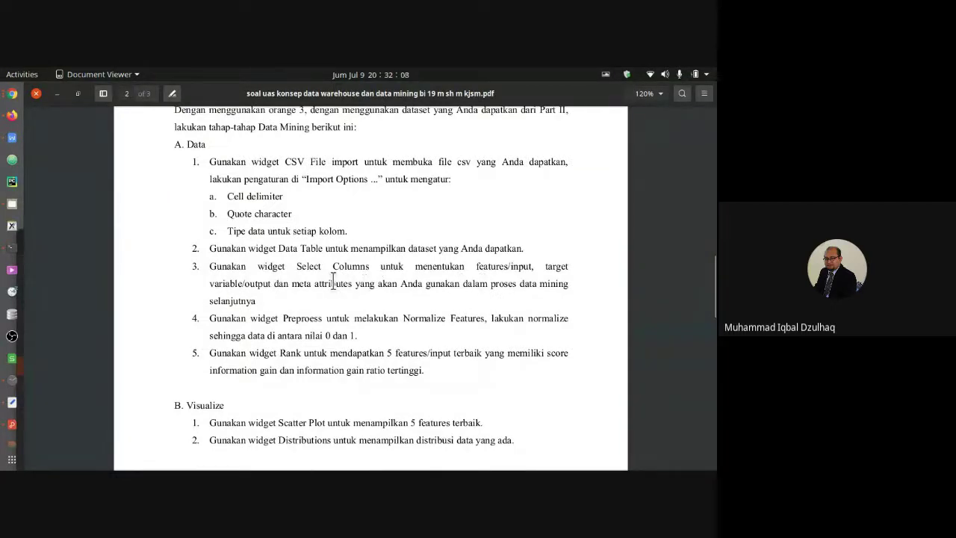
pyautogui.hotkey('alt', 'Tab')
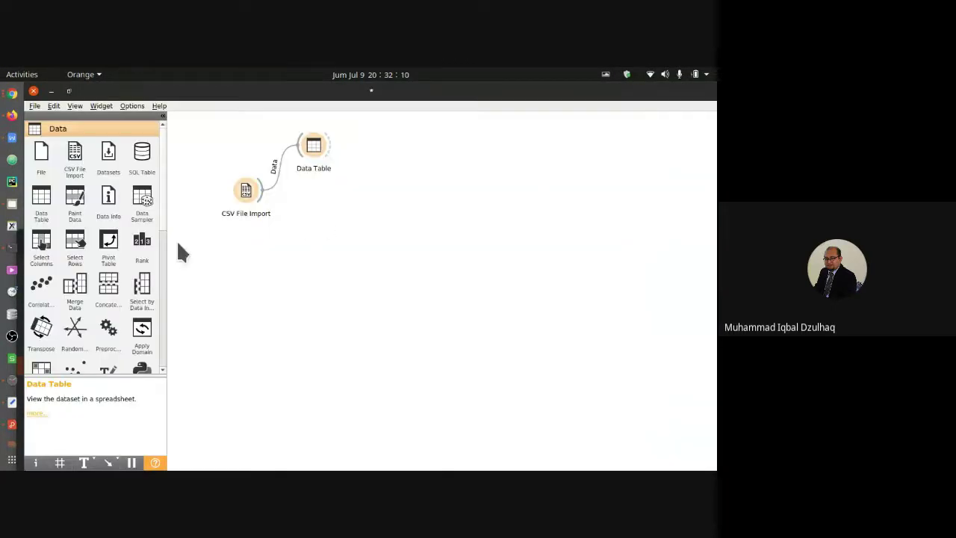
# Add a Select Columns widget below the Data Table widget and link the CSV File Import data to it
pyautogui.click(41, 240)
pyautogui.moveTo(398, 145); pyautogui.dragTo(318, 234)
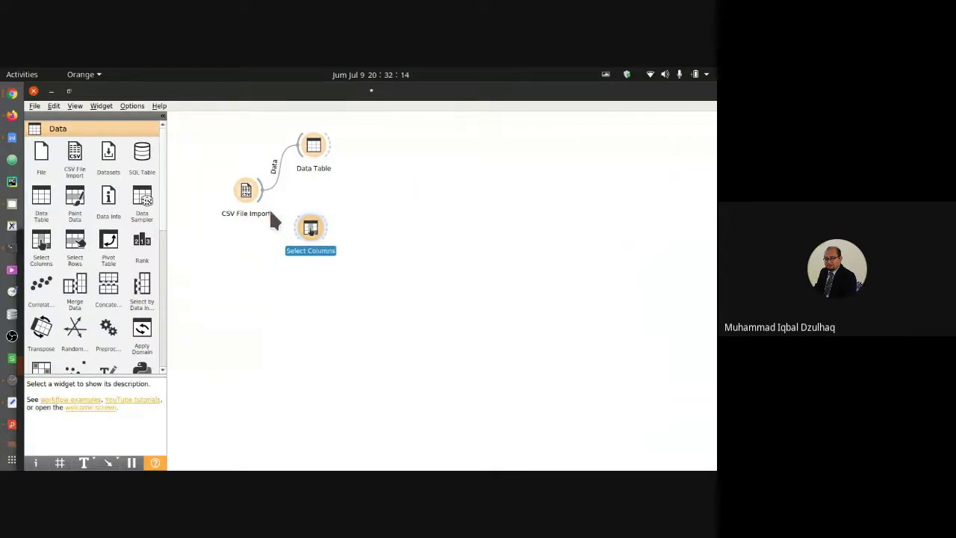
pyautogui.moveTo(264, 195); pyautogui.dragTo(297, 226)
# In Select Columns, move Class from the features to the target variable, enable automatic sending and close the widget
pyautogui.doubleClick(310, 230)
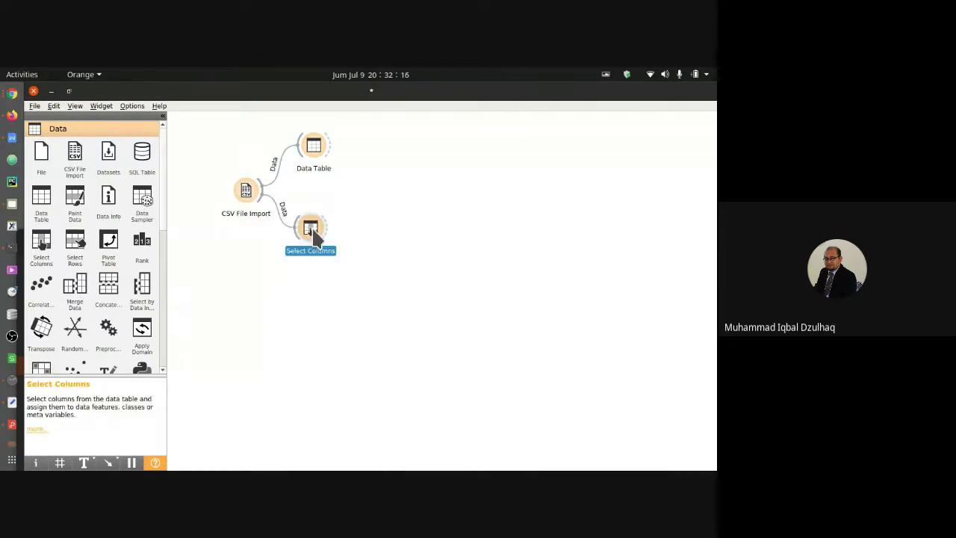
pyautogui.click(448, 149)
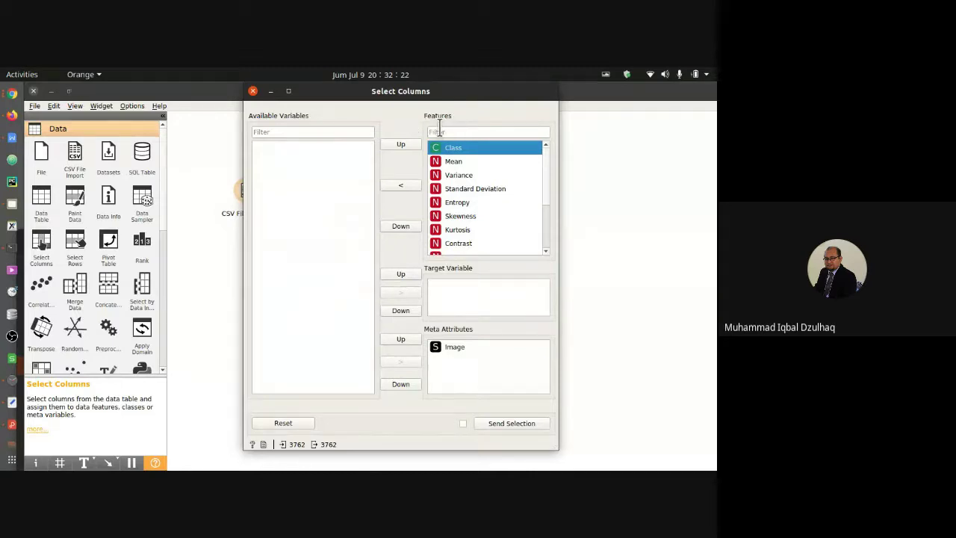
pyautogui.click(403, 185)
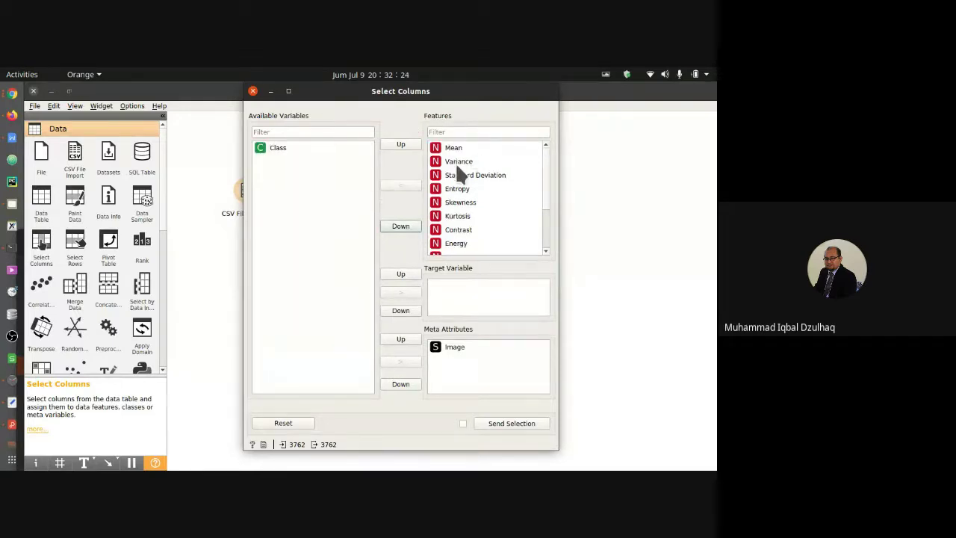
pyautogui.moveTo(543, 171); pyautogui.dragTo(544, 238)
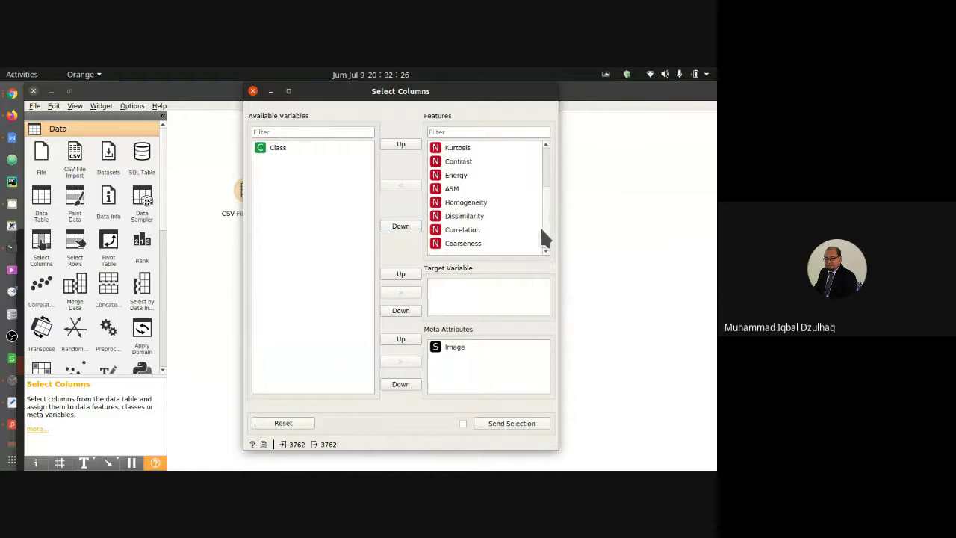
pyautogui.click(292, 148)
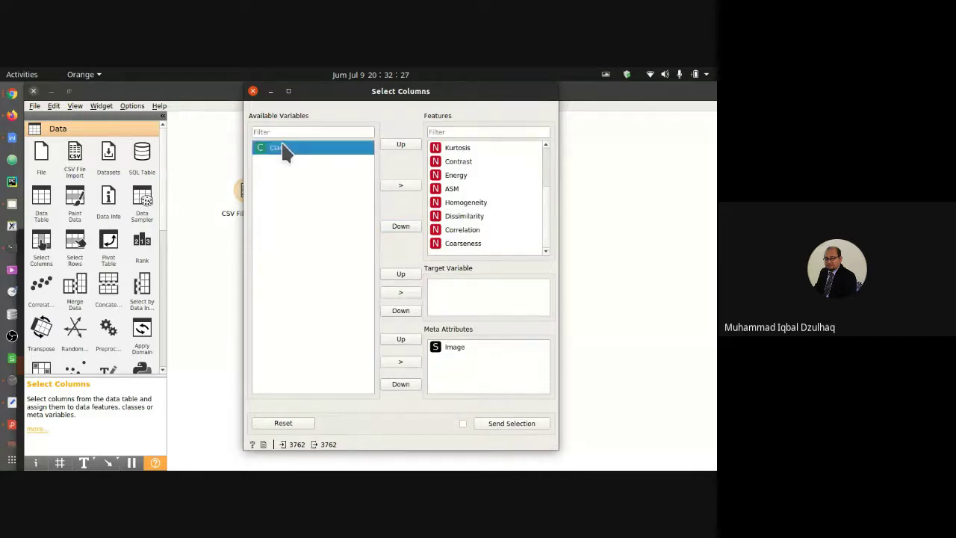
pyautogui.click(410, 290)
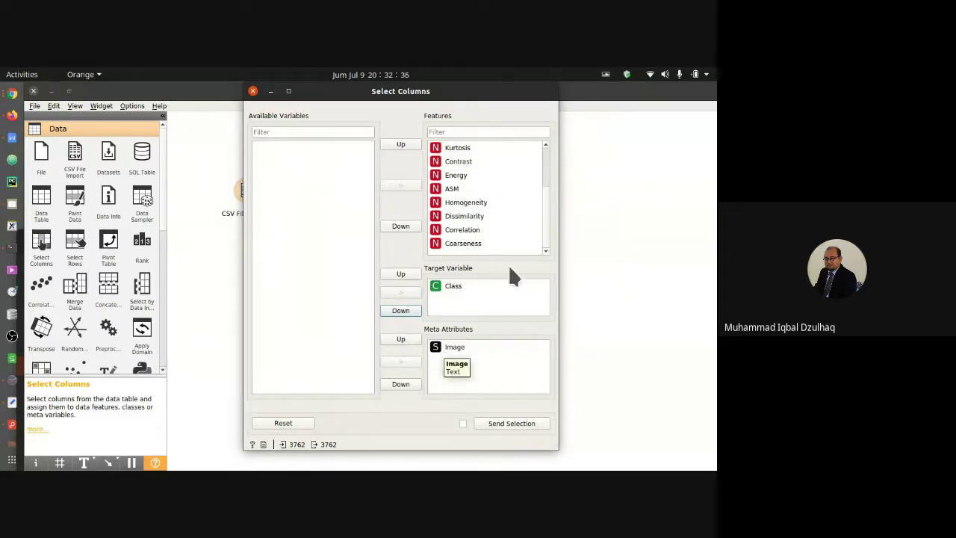
pyautogui.scroll(2, 550, 182)
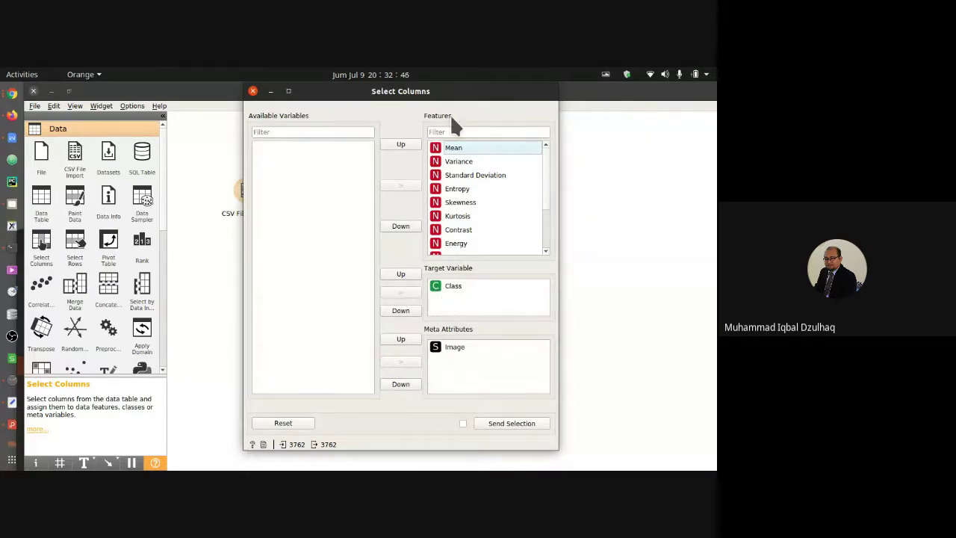
pyautogui.click(463, 423)
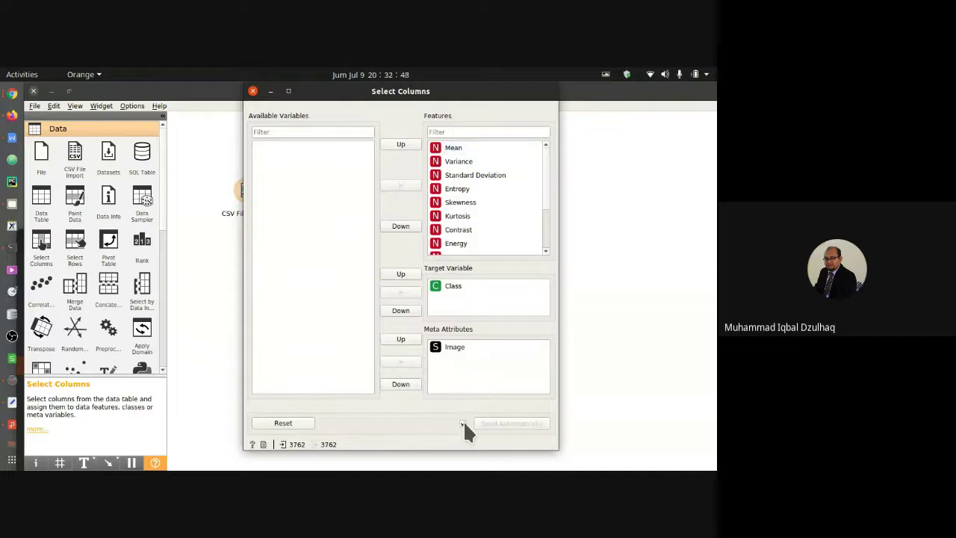
pyautogui.click(253, 91)
# Check the exam PDF in Document Viewer for the task following Select Columns and return to Orange
pyautogui.hotkey('alt', 'Tab')
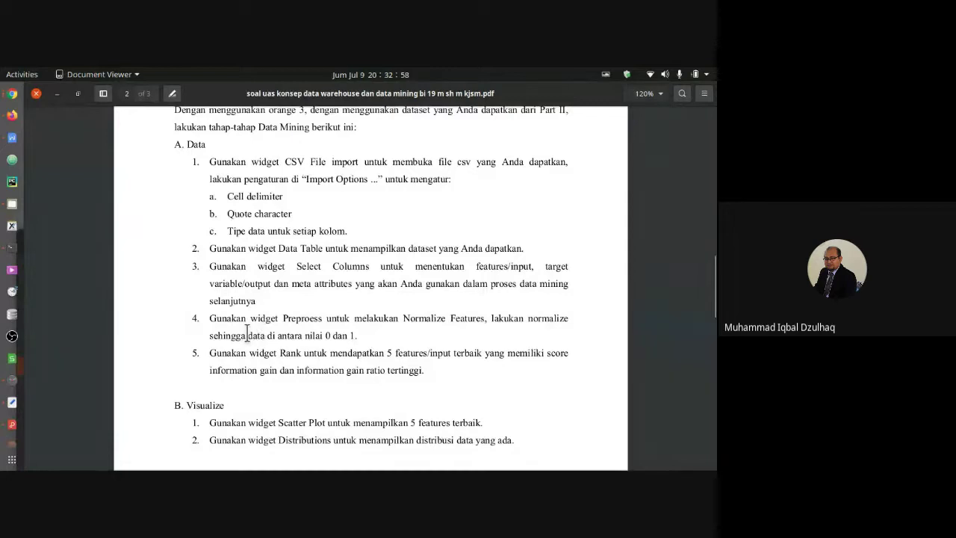
pyautogui.hotkey('alt', 'Tab')
# Feed the Select Columns data into a second Data Table widget placed above it, and view that table's contents
pyautogui.moveTo(324, 237); pyautogui.dragTo(319, 245)
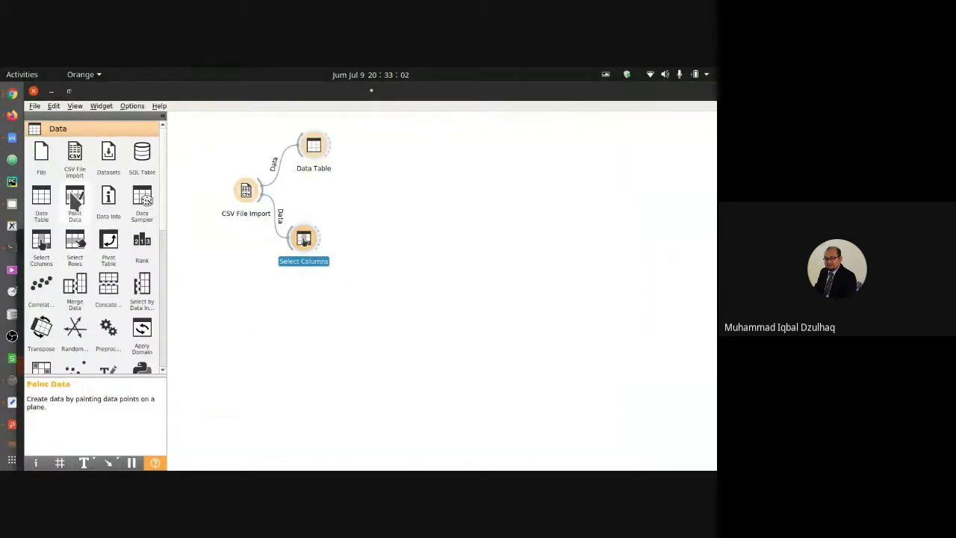
pyautogui.click(45, 199)
pyautogui.moveTo(383, 254); pyautogui.dragTo(376, 182)
pyautogui.moveTo(320, 233)
pyautogui.mouseDown()
pyautogui.moveTo(346, 208)
pyautogui.moveTo(356, 171)
pyautogui.mouseUp()
pyautogui.doubleClick(371, 169)
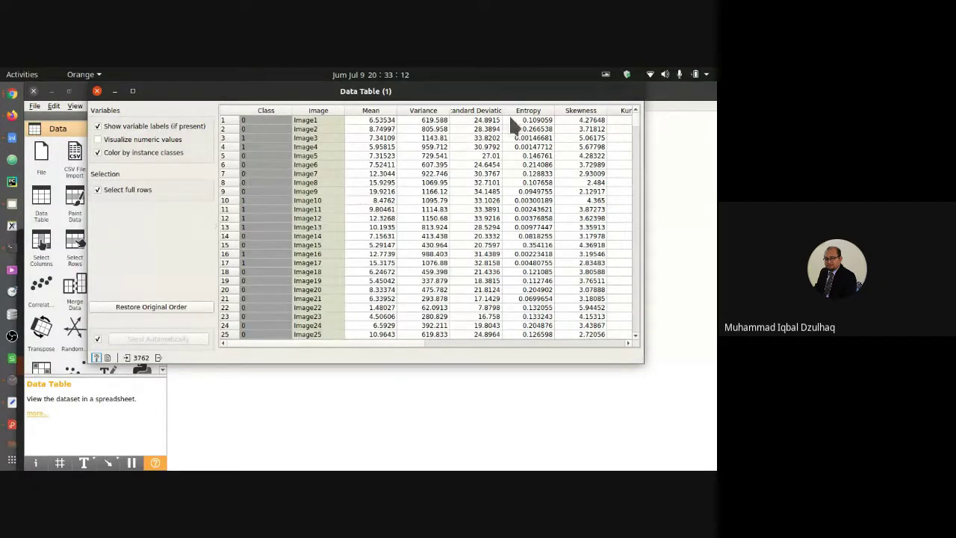
pyautogui.click(97, 91)
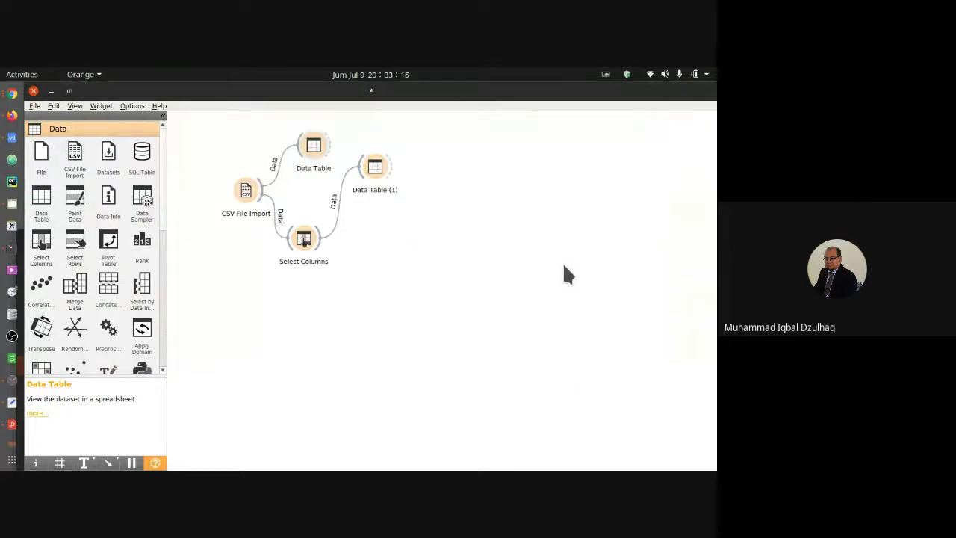
# Read the exam PDF's instruction on using Preprocess to normalize features, and return to Orange
pyautogui.hotkey('alt', 'Tab')
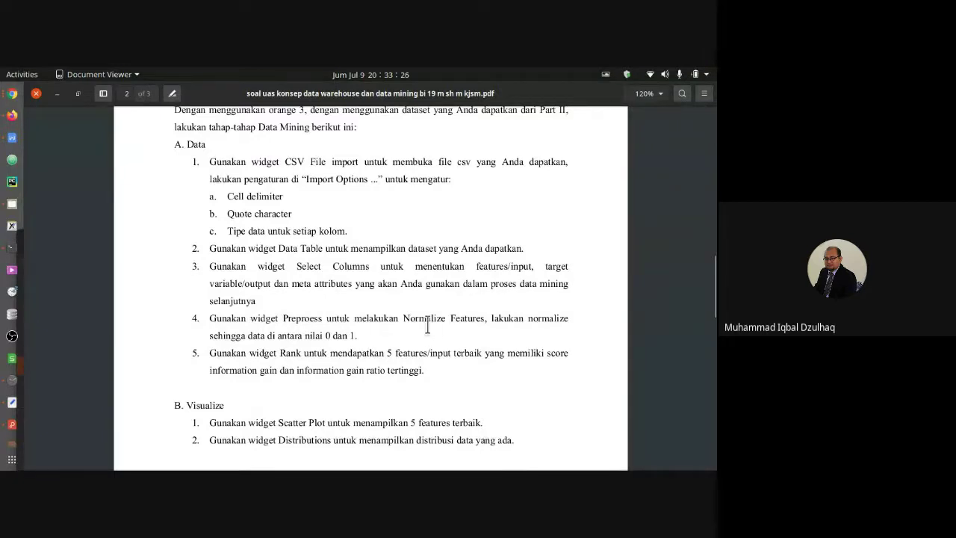
pyautogui.doubleClick(302, 319)
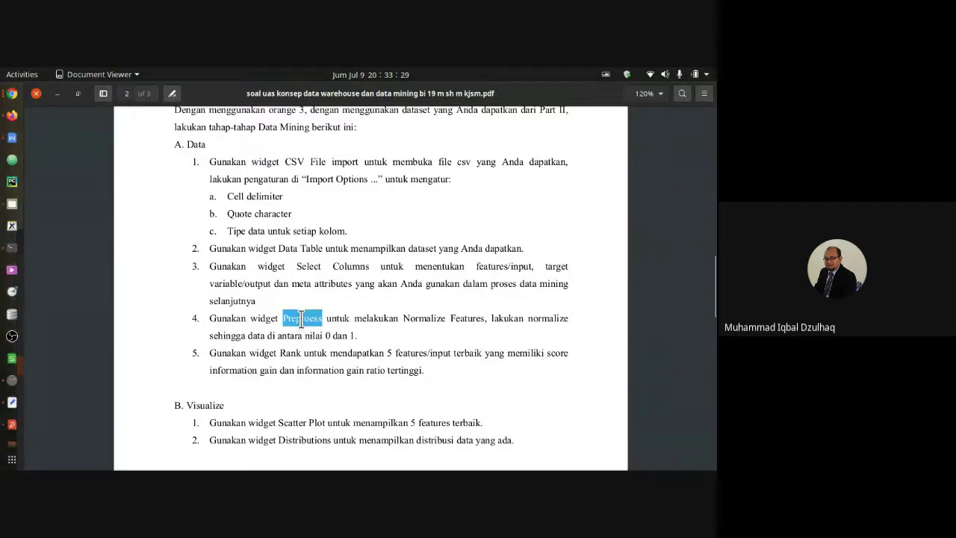
pyautogui.doubleClick(423, 319)
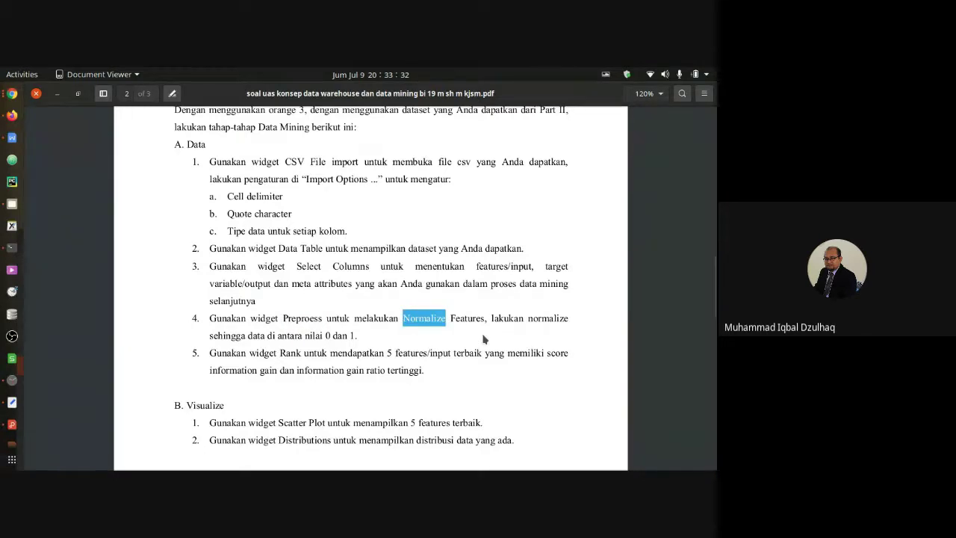
pyautogui.hotkey('alt', 'Tab')
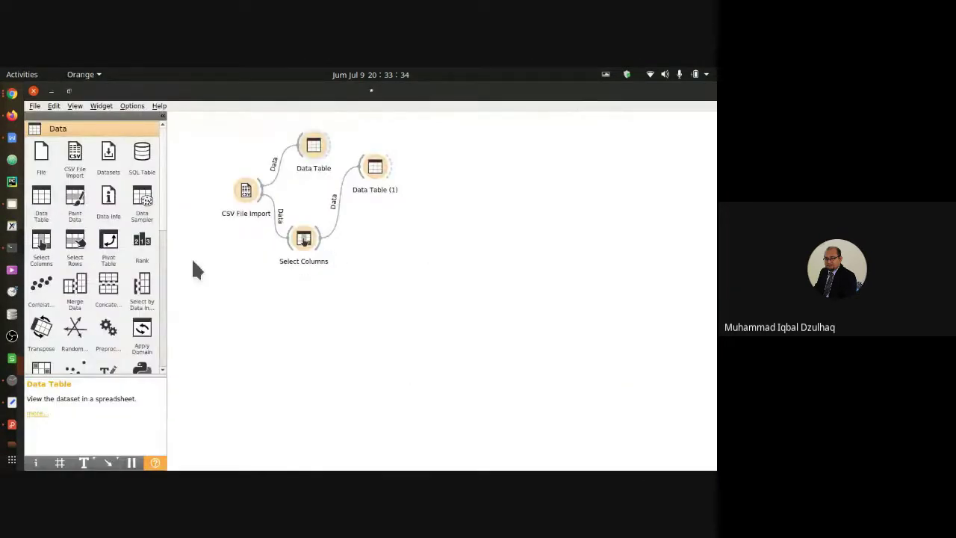
# Examine the value ranges of the feature columns from Mean to Coarseness in Data Table (1), and close it
pyautogui.scroll(-2, 96, 269)
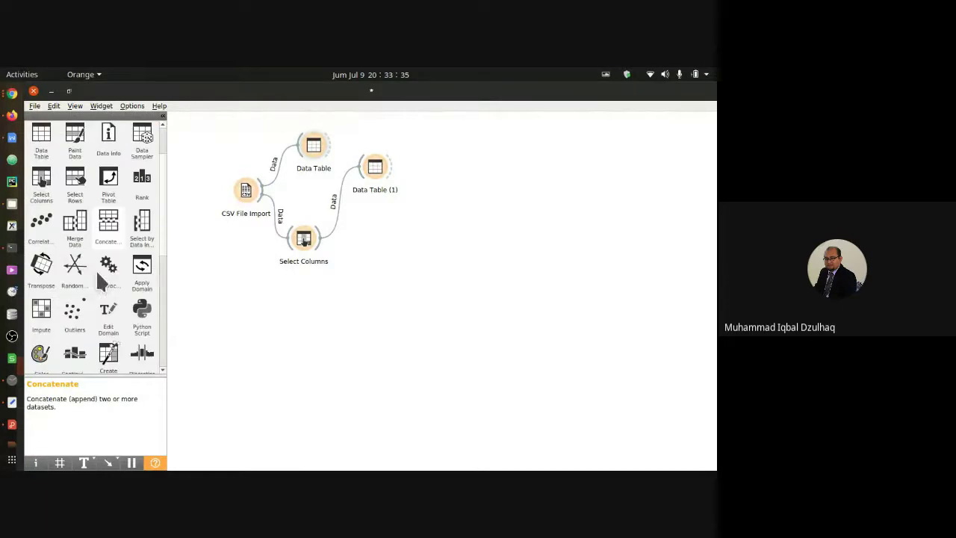
pyautogui.doubleClick(376, 167)
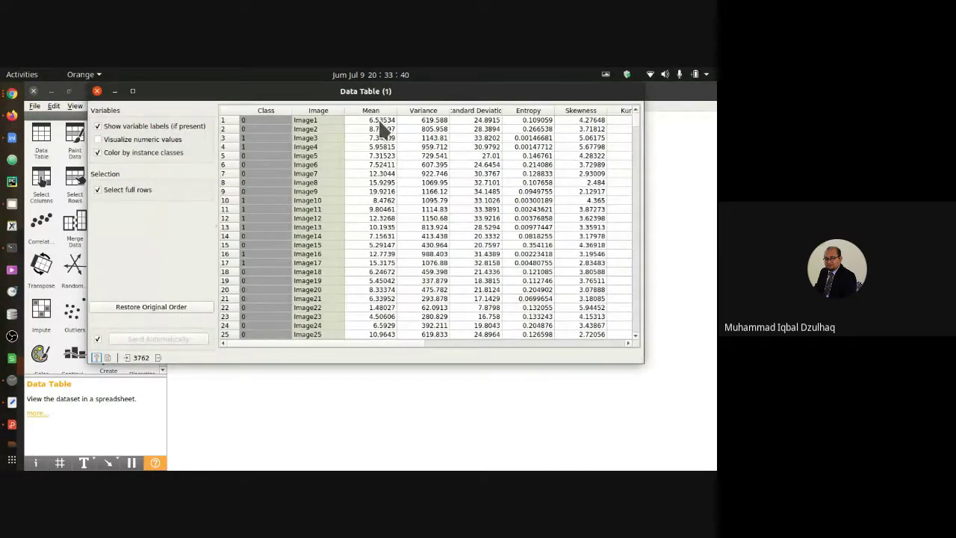
pyautogui.click(379, 122)
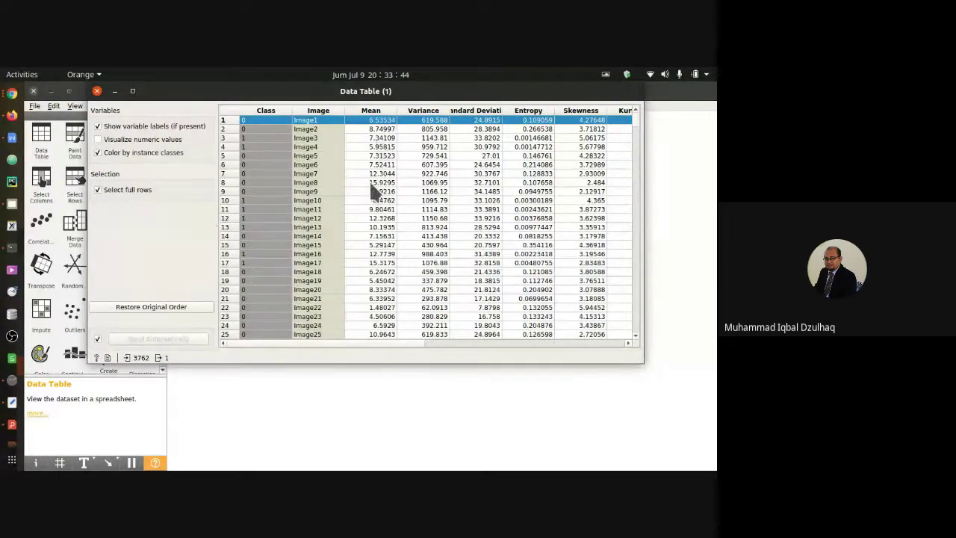
pyautogui.click(379, 228)
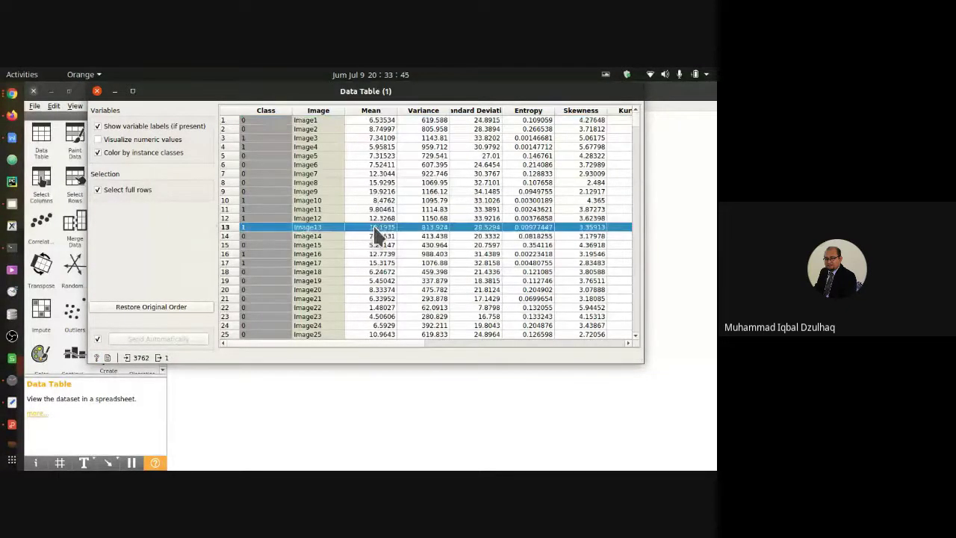
pyautogui.click(429, 123)
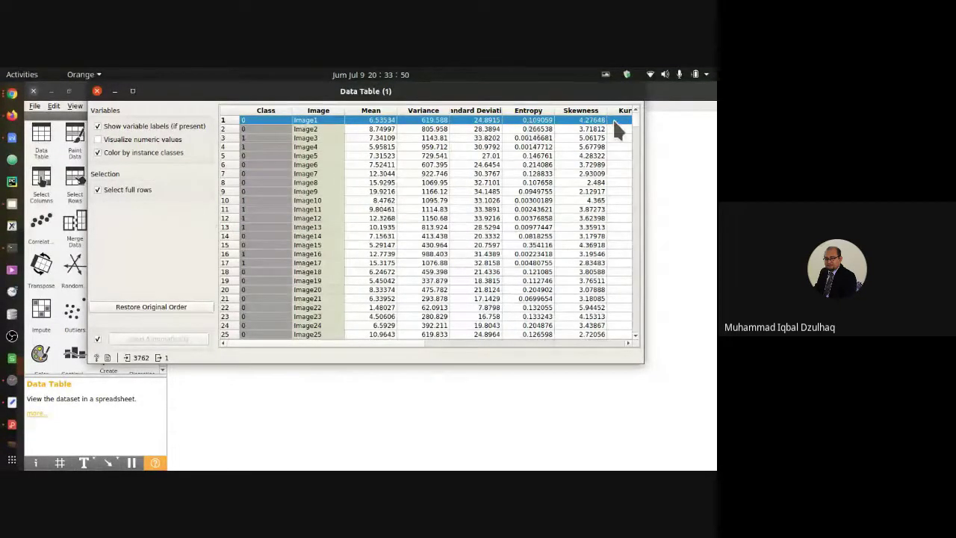
pyautogui.moveTo(419, 341); pyautogui.dragTo(619, 344)
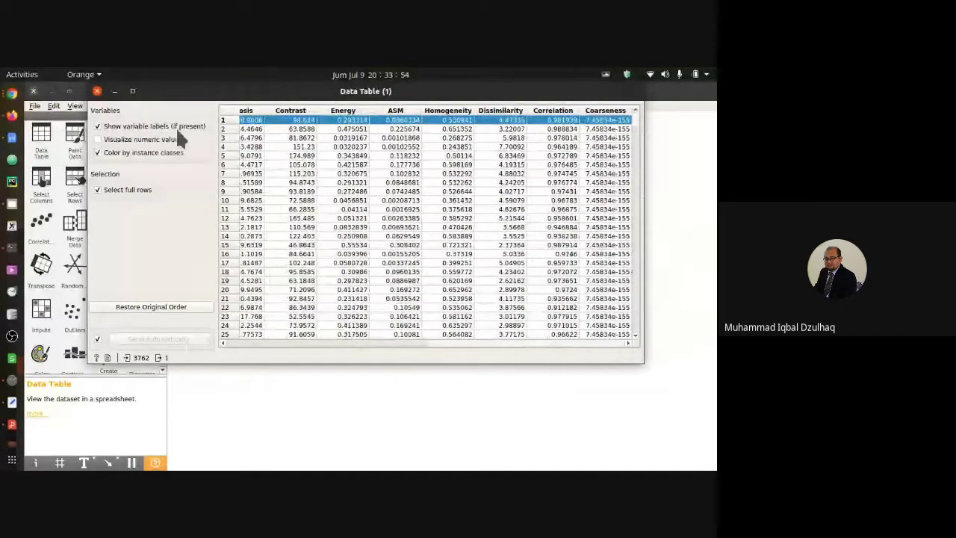
pyautogui.click(97, 91)
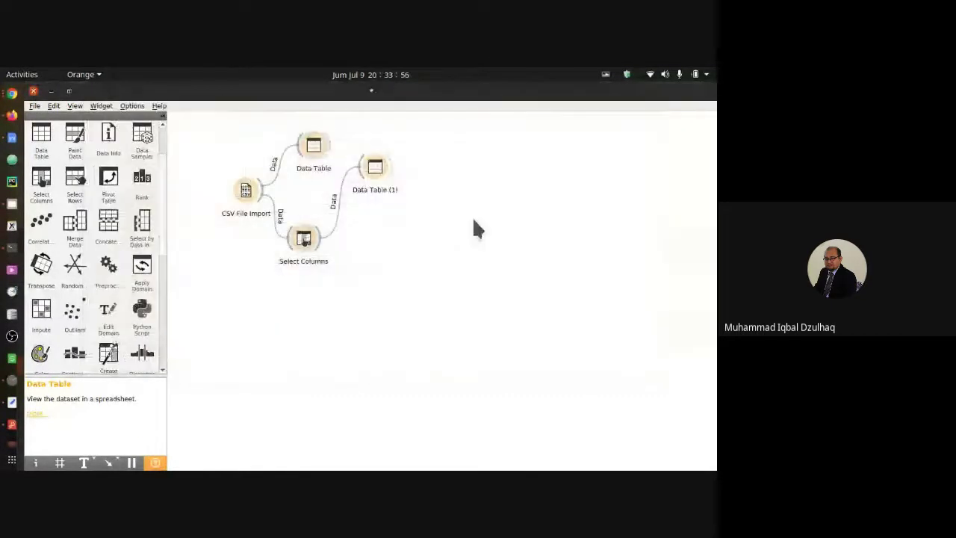
# Add a Preprocess widget to the workflow and link the Select Columns data to it
pyautogui.scroll(-2, 95, 270)
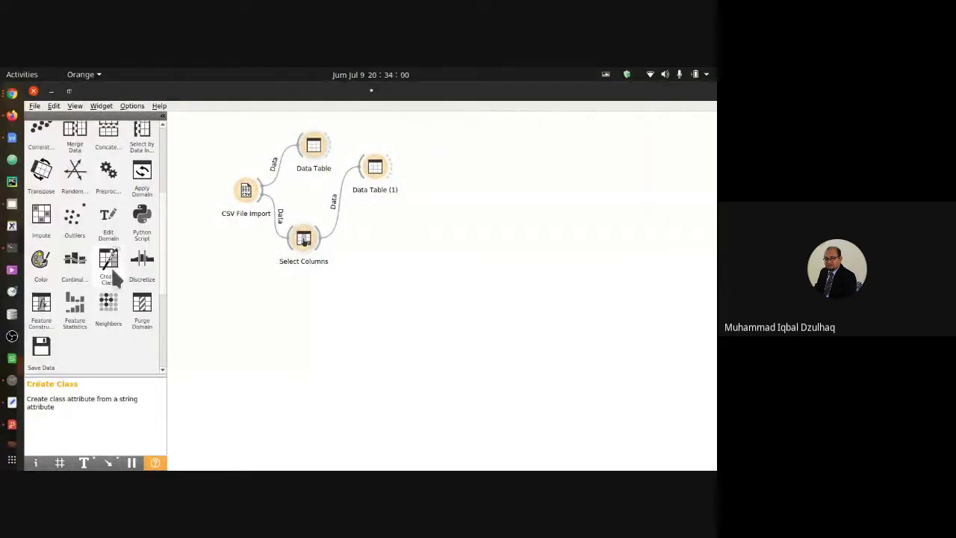
pyautogui.click(108, 170)
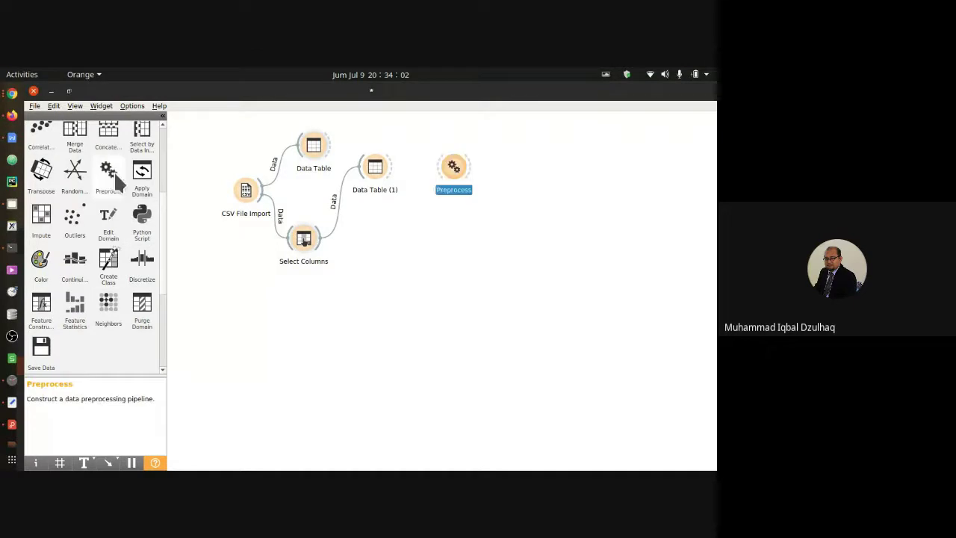
pyautogui.moveTo(454, 168); pyautogui.dragTo(318, 243)
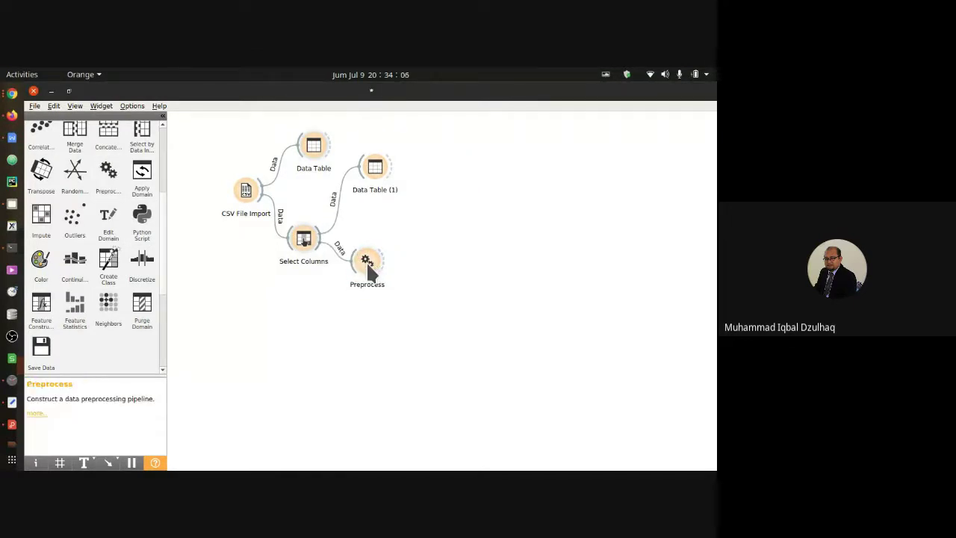
# Replace the preset preprocessor in Preprocess with Normalize Features set to Normalize to interval [0, 1], and close the widget
pyautogui.doubleClick(366, 262)
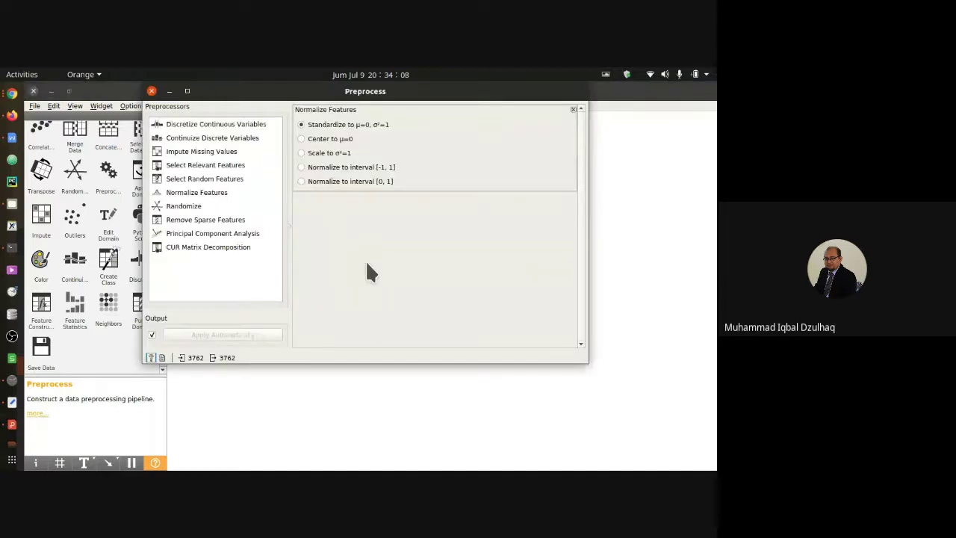
pyautogui.click(573, 110)
pyautogui.doubleClick(245, 125)
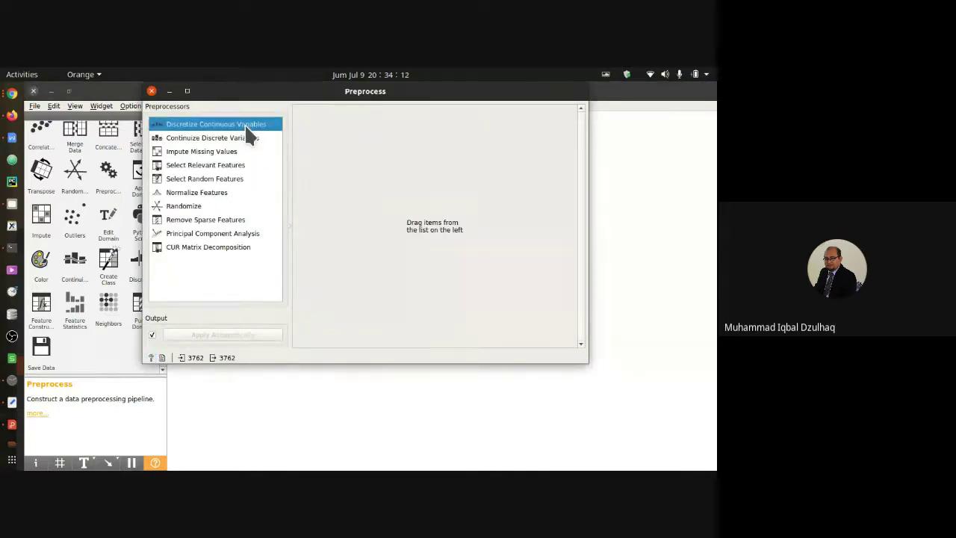
pyautogui.click(573, 109)
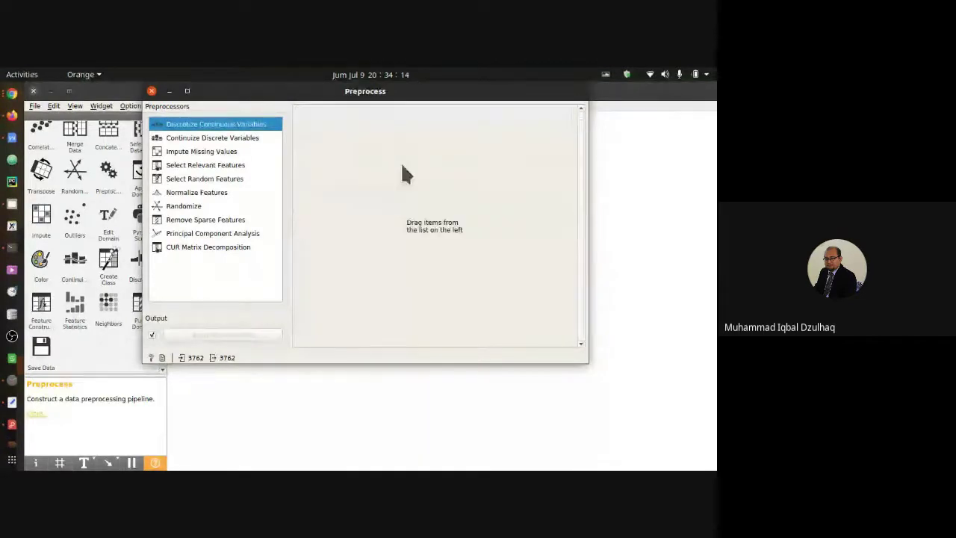
pyautogui.doubleClick(205, 192)
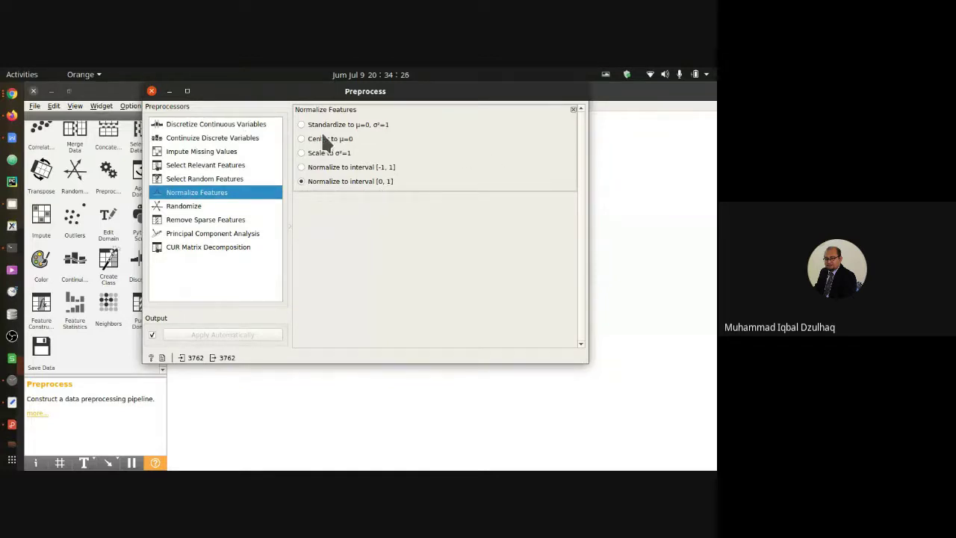
pyautogui.click(153, 92)
# Reposition the Preprocess widget on the canvas, just below and to the right of Select Columns
pyautogui.click(375, 272)
pyautogui.moveTo(377, 278); pyautogui.dragTo(370, 286)
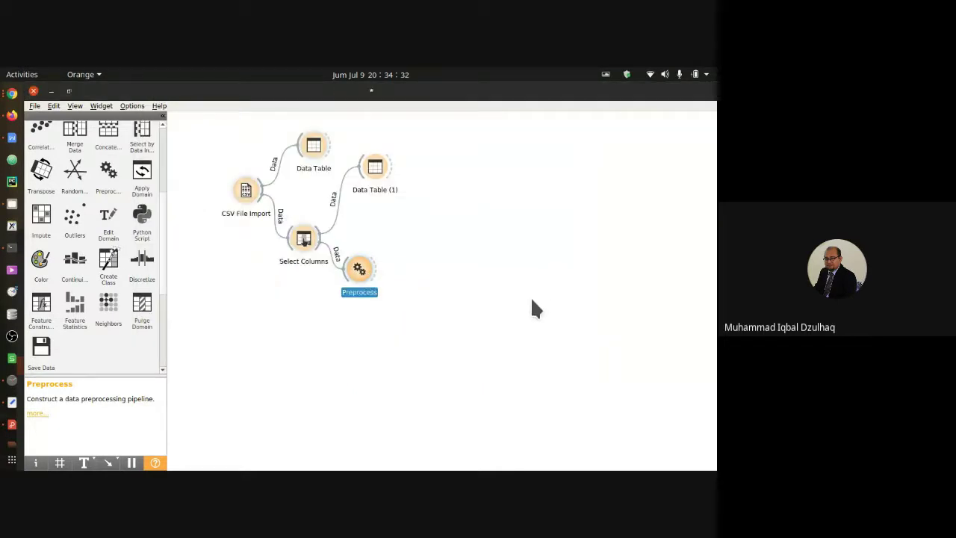
pyautogui.moveTo(359, 270); pyautogui.dragTo(370, 264)
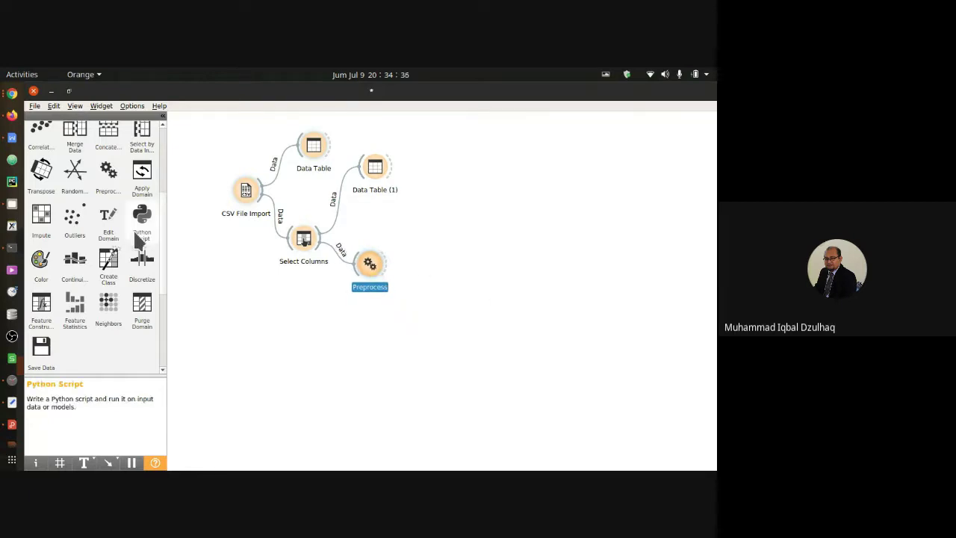
# Add another Data Table widget to the workflow and link the Preprocess widget's preprocessed data to it
pyautogui.scroll(3, 82, 194)
pyautogui.moveTo(56, 170); pyautogui.dragTo(437, 219)
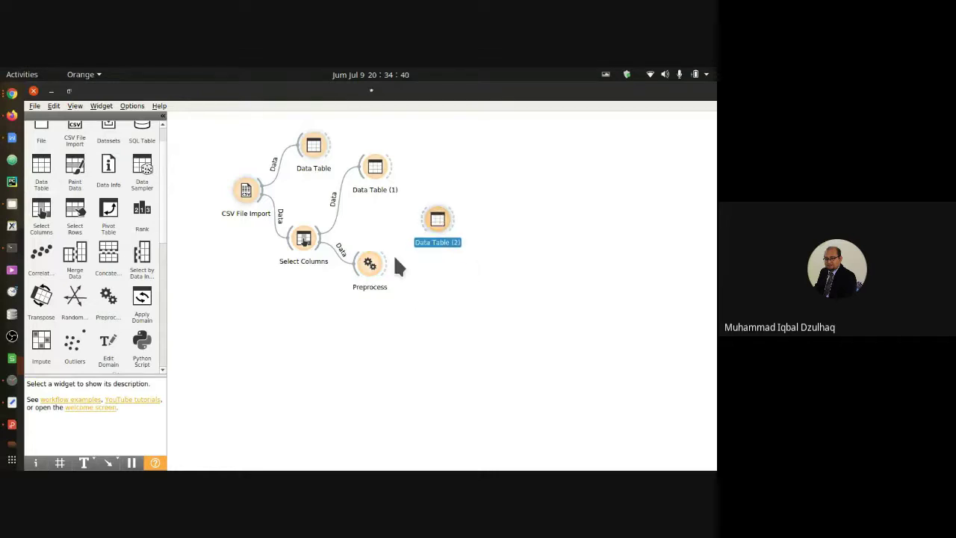
pyautogui.moveTo(387, 257); pyautogui.dragTo(429, 225)
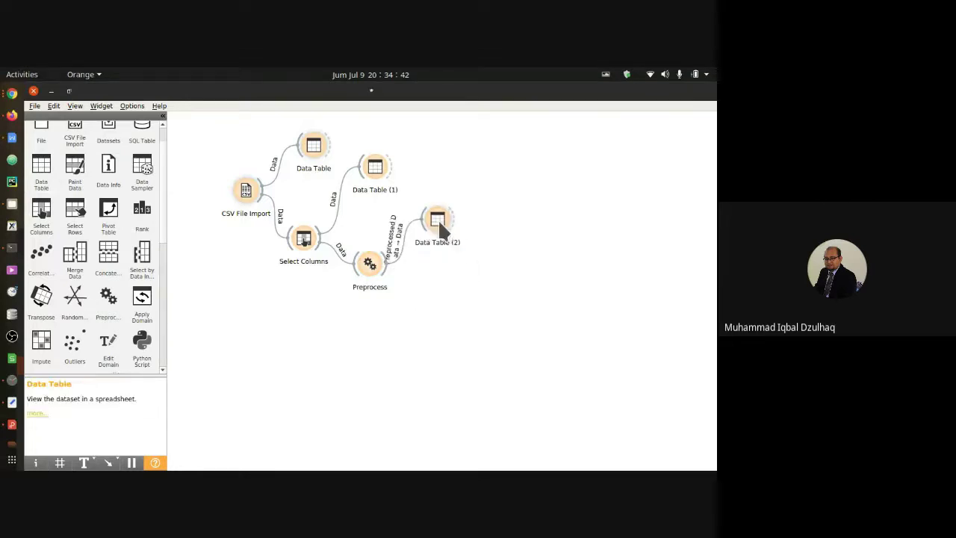
# Compare the normalized values in Data Table (2) with the original feature values in Data Table (1), closing both tables
pyautogui.doubleClick(439, 223)
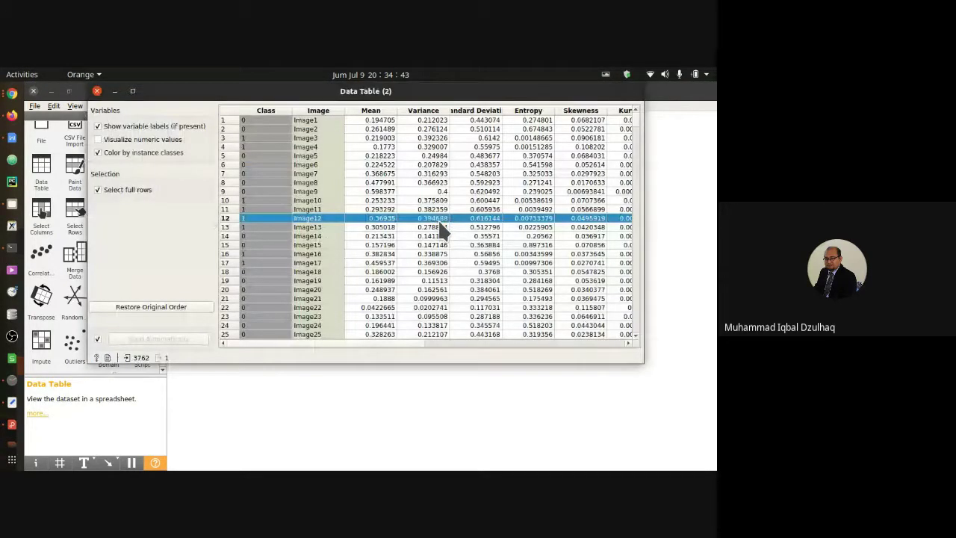
pyautogui.click(97, 90)
pyautogui.click(377, 168)
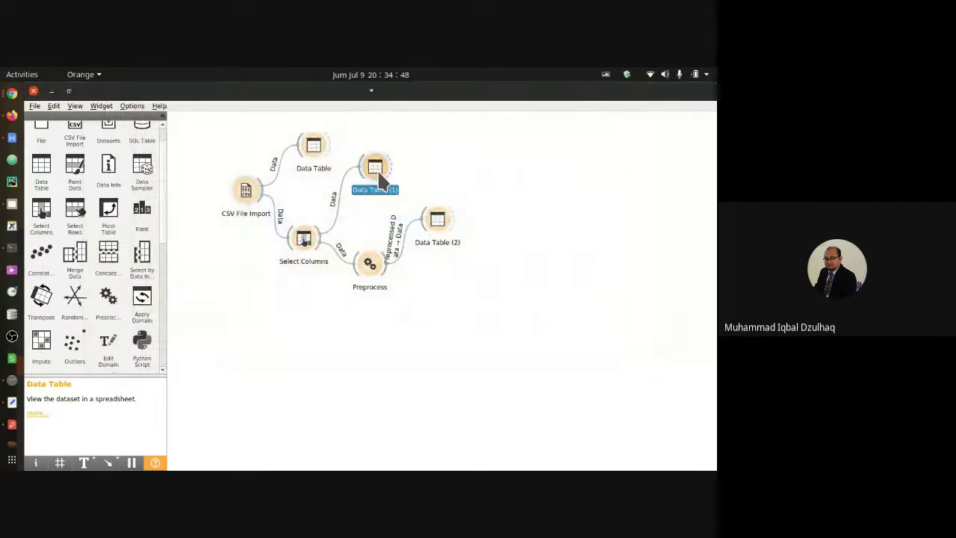
pyautogui.doubleClick(377, 169)
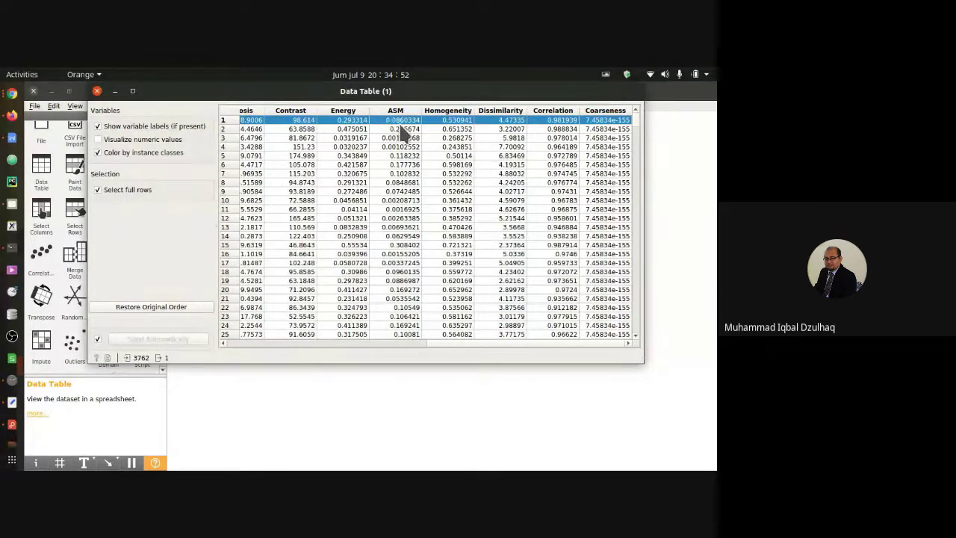
pyautogui.moveTo(475, 345); pyautogui.dragTo(286, 341)
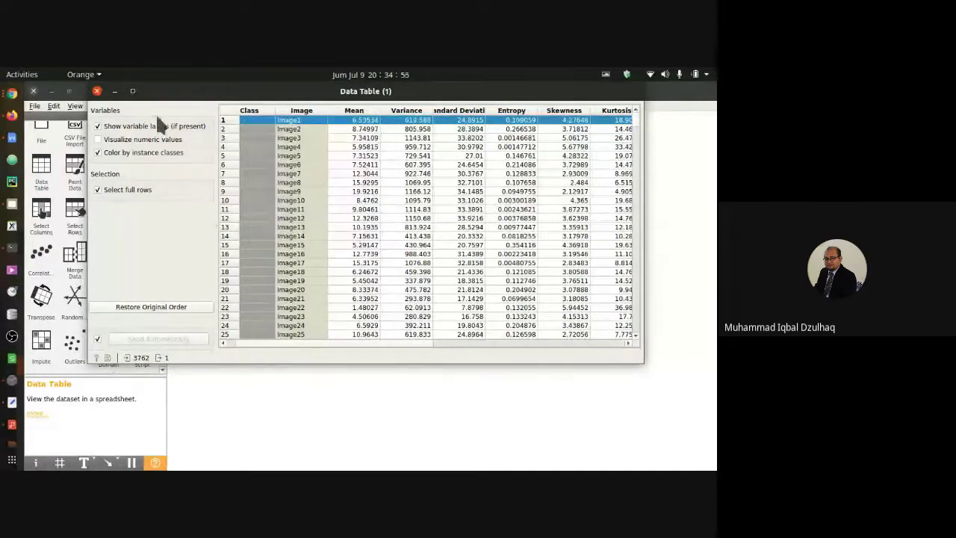
pyautogui.click(97, 91)
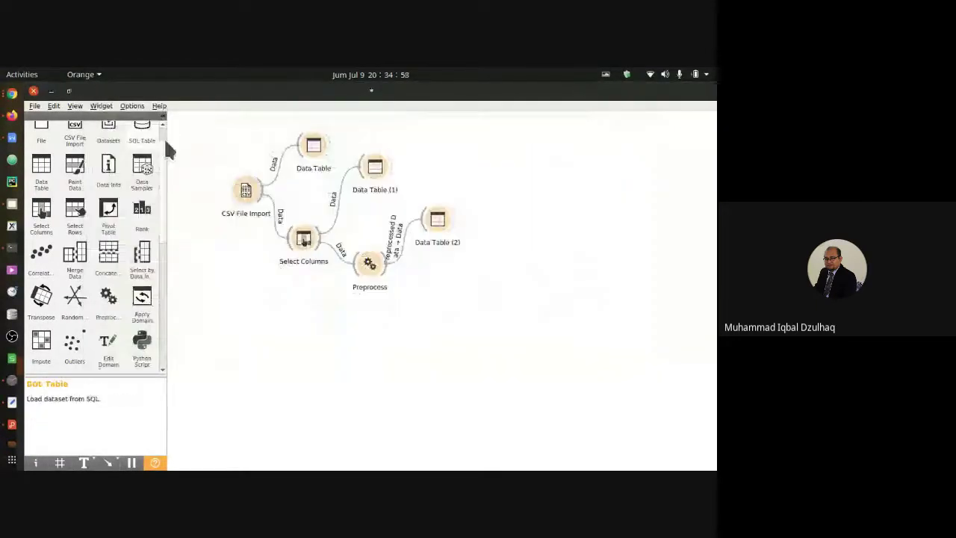
# Check the normalization option in Preprocess, and examine the normalized columns from Mean to Coarseness in Data Table (2), closing both windows
pyautogui.doubleClick(371, 263)
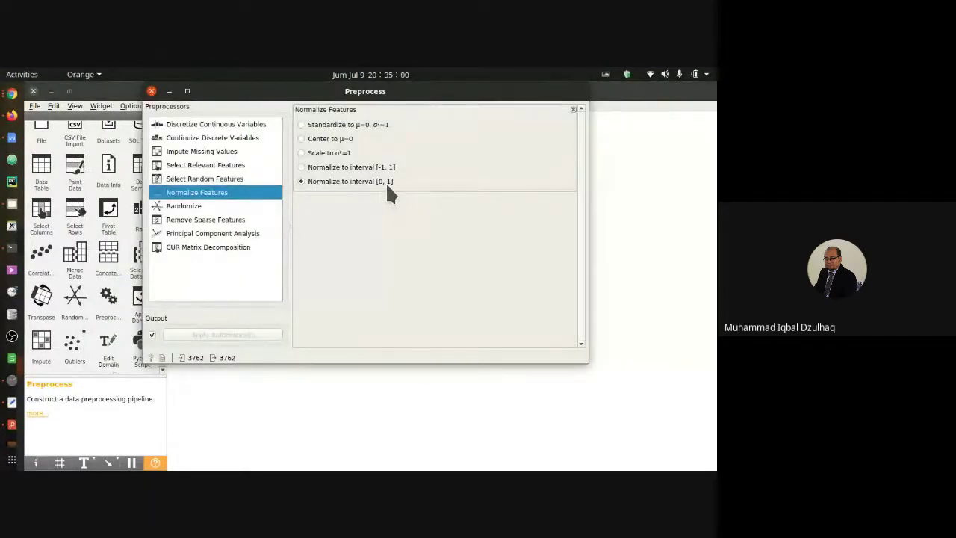
pyautogui.click(151, 90)
pyautogui.doubleClick(438, 226)
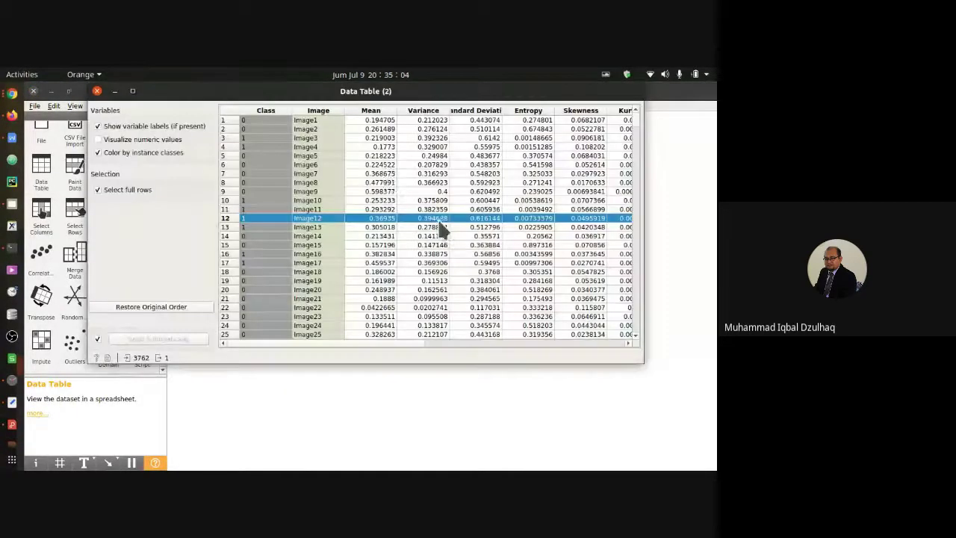
pyautogui.click(383, 122)
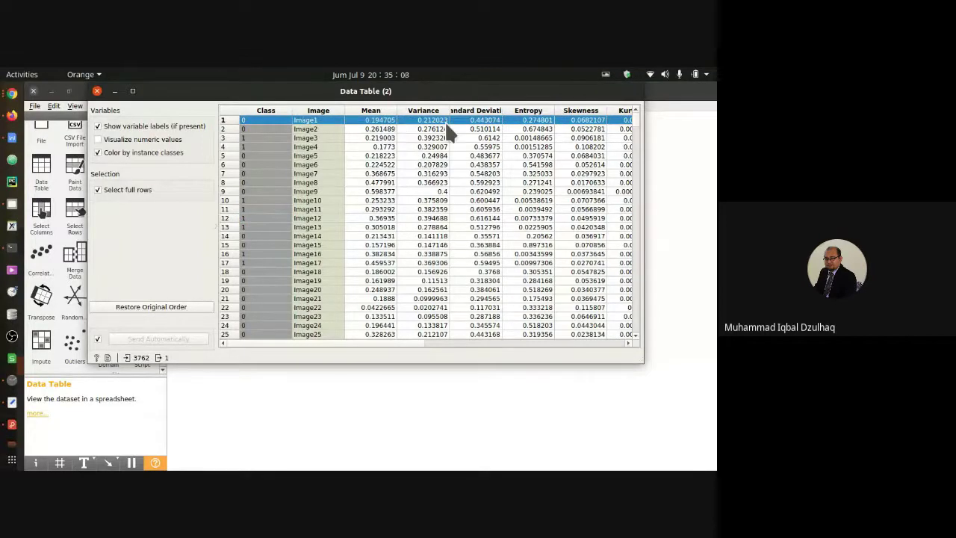
pyautogui.moveTo(433, 340); pyautogui.dragTo(629, 336)
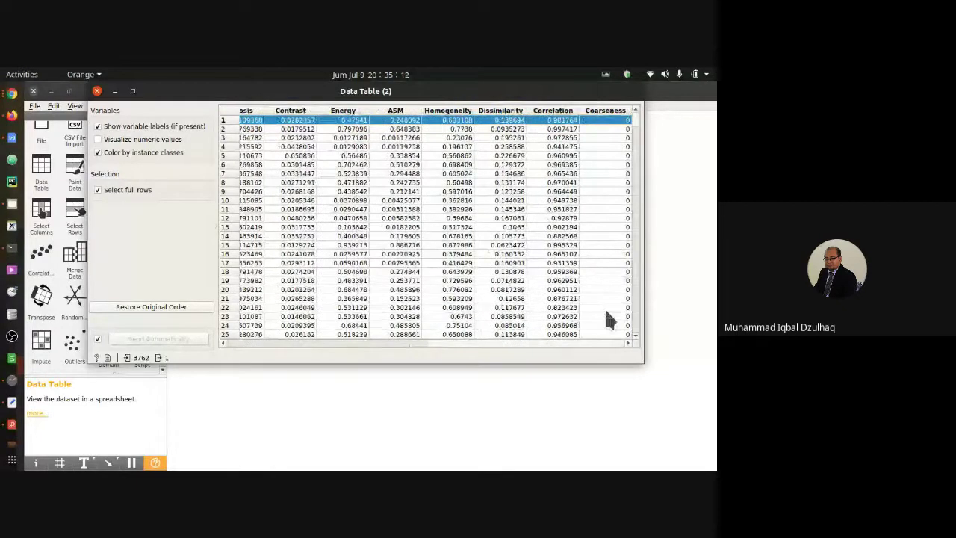
pyautogui.moveTo(557, 344); pyautogui.dragTo(377, 242)
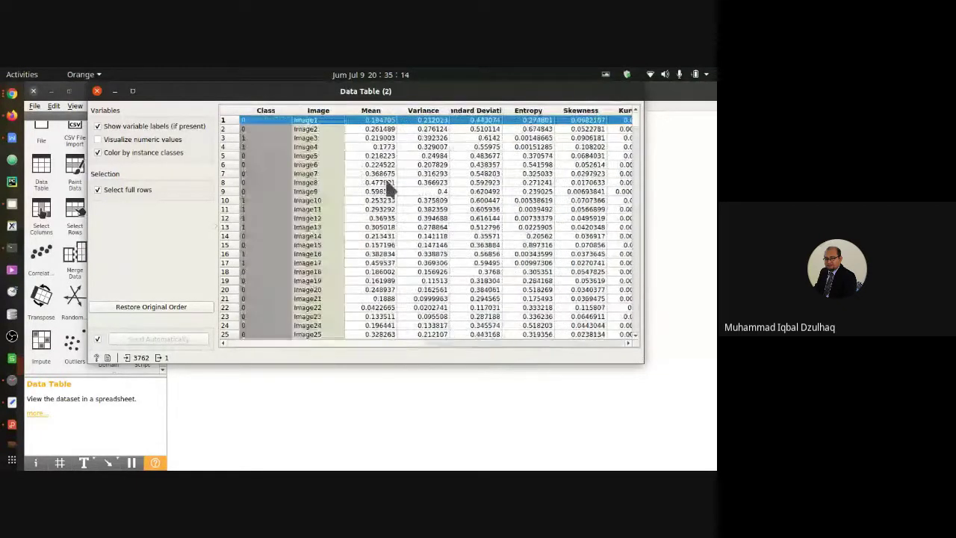
pyautogui.click(97, 92)
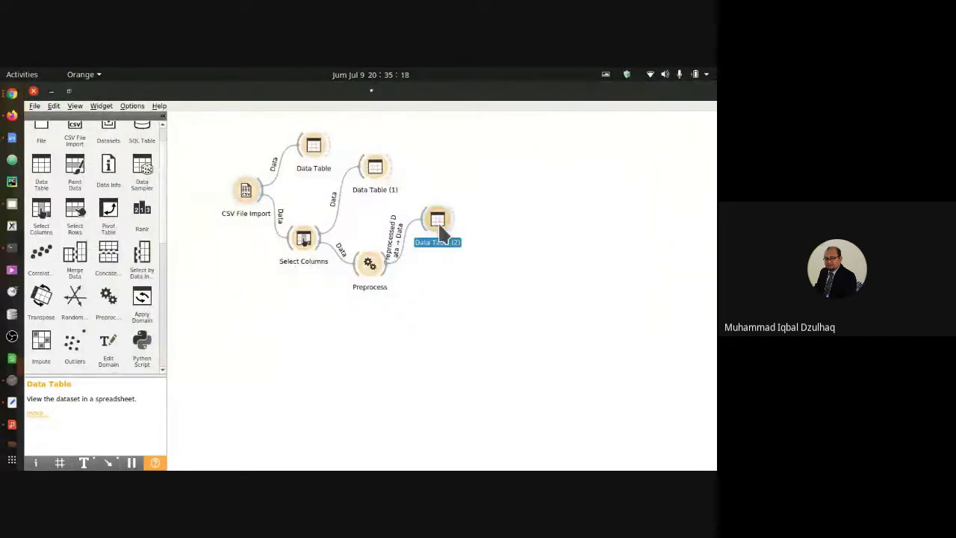
# Move the Data Table (2) widget farther from Preprocess, and read the Rank task in the exam PDF
pyautogui.moveTo(438, 225); pyautogui.dragTo(471, 226)
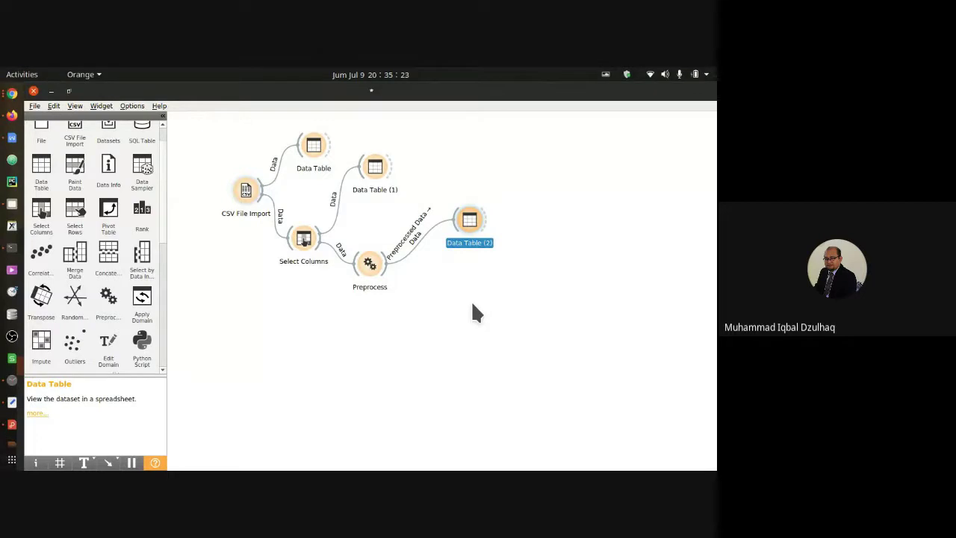
pyautogui.hotkey('alt', 'Tab')
pyautogui.click(324, 344)
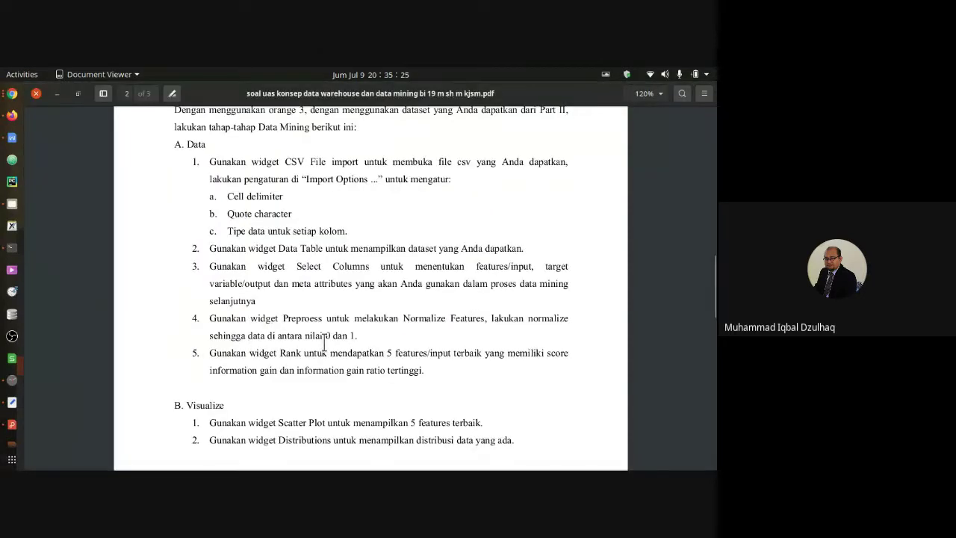
pyautogui.scroll(-1, 325, 343)
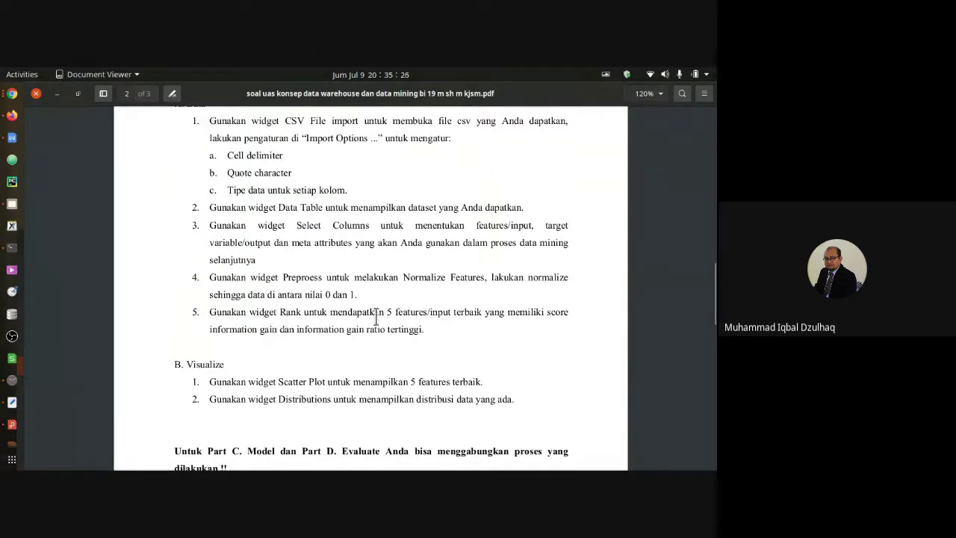
pyautogui.hotkey('alt', 'Tab')
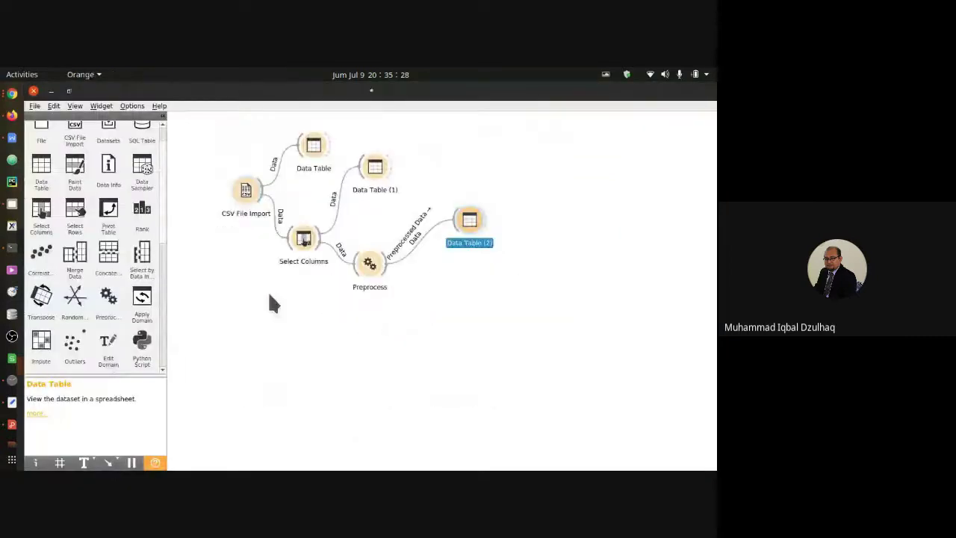
# Add a Rank widget fed by the Preprocess data, and set it to select the 5 best-ranked attributes
pyautogui.moveTo(142, 213); pyautogui.dragTo(443, 289)
pyautogui.click(397, 273)
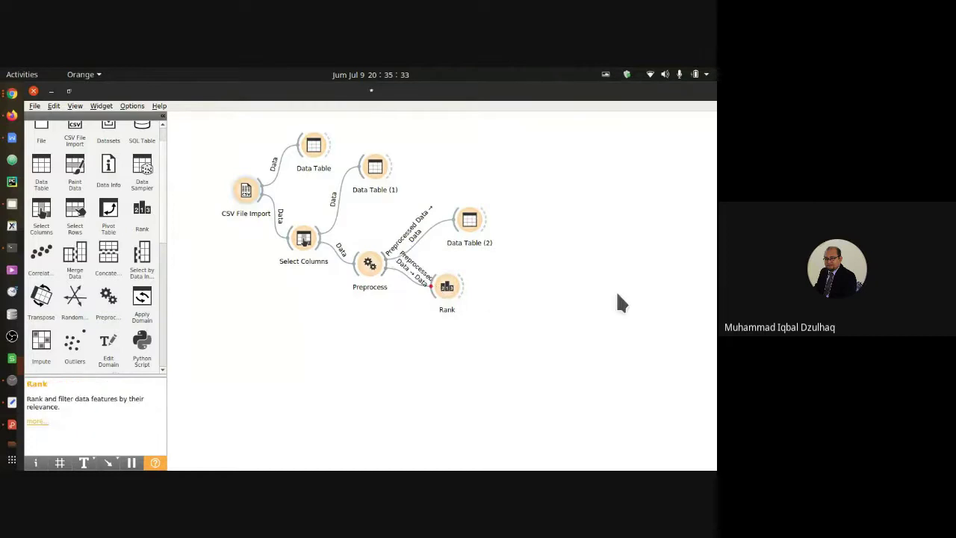
pyautogui.doubleClick(453, 291)
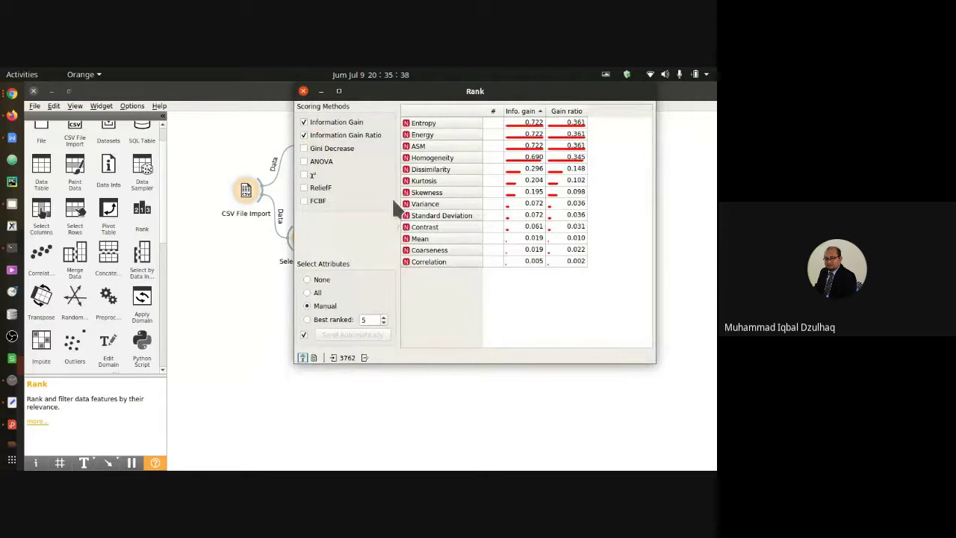
pyautogui.click(345, 320)
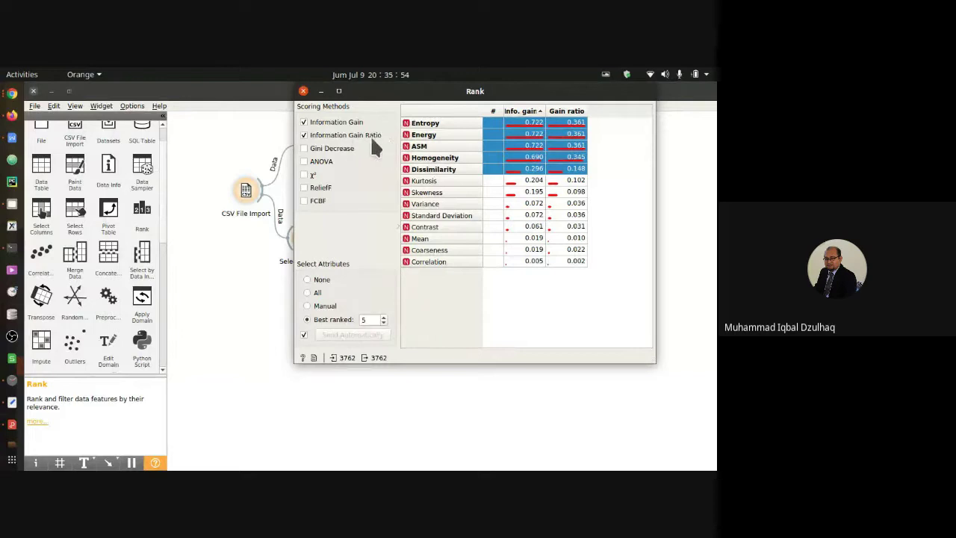
# Raise the number of best-ranked attributes in Rank to 8
pyautogui.click(383, 317)
pyautogui.click(382, 317)
pyautogui.click(382, 317)
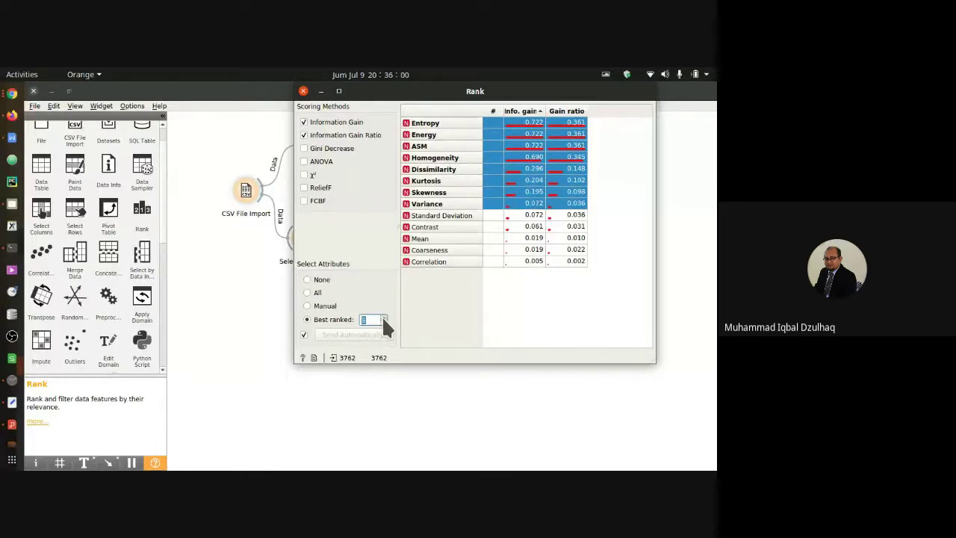
# Recheck the Rank task in the exam PDF, and set the number of best-ranked attributes in Rank to 5
pyautogui.hotkey('alt', 'Tab')
pyautogui.click(223, 246)
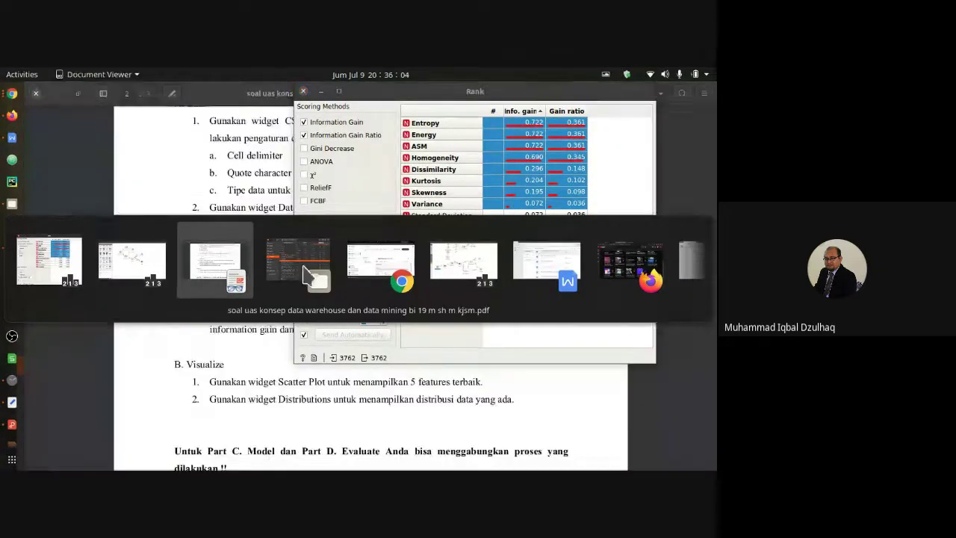
pyautogui.click(305, 98)
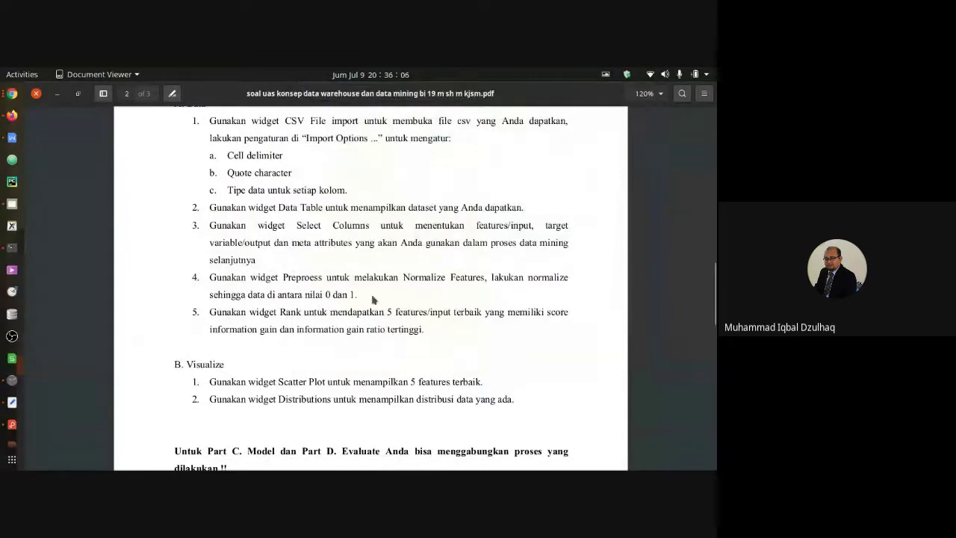
pyautogui.hotkey('alt', 'Tab')
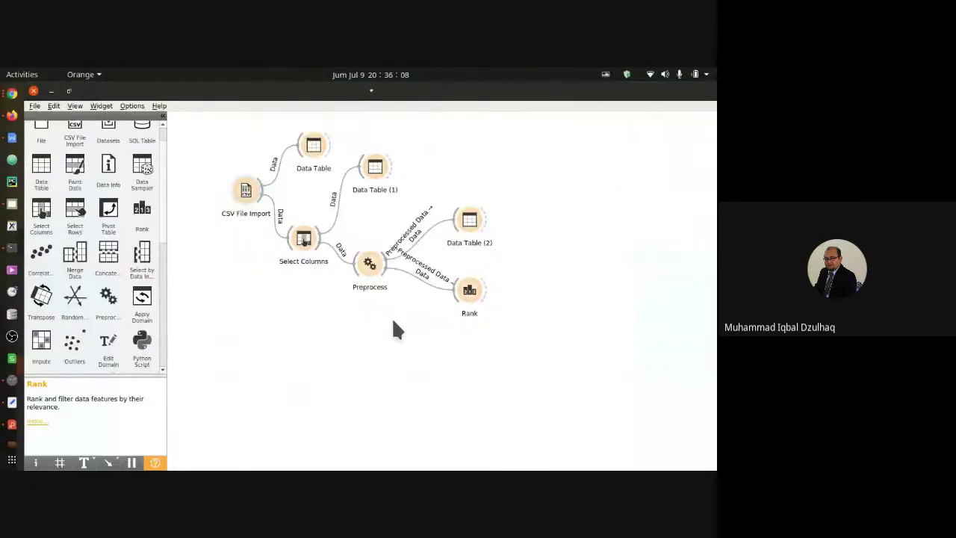
pyautogui.doubleClick(473, 287)
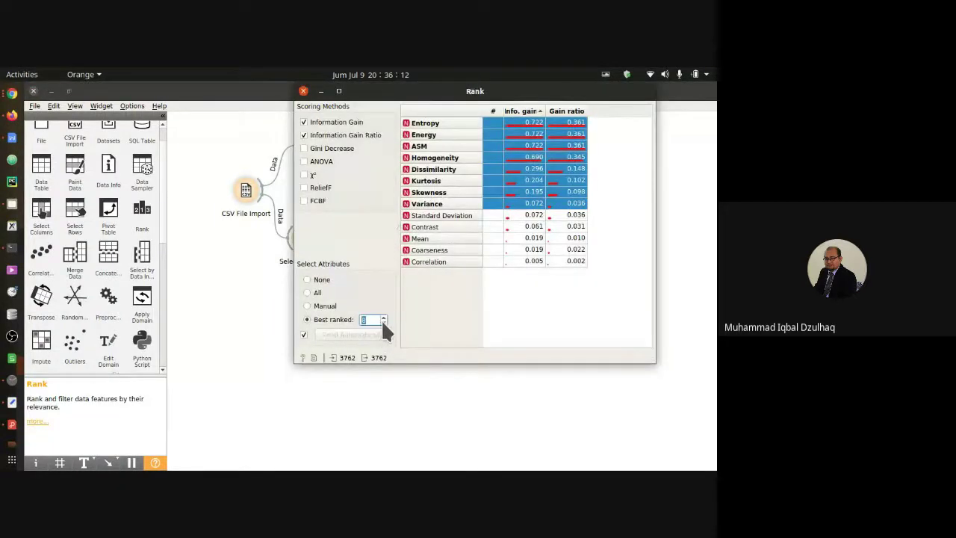
pyautogui.click(383, 322)
pyautogui.click(382, 322)
pyautogui.click(382, 322)
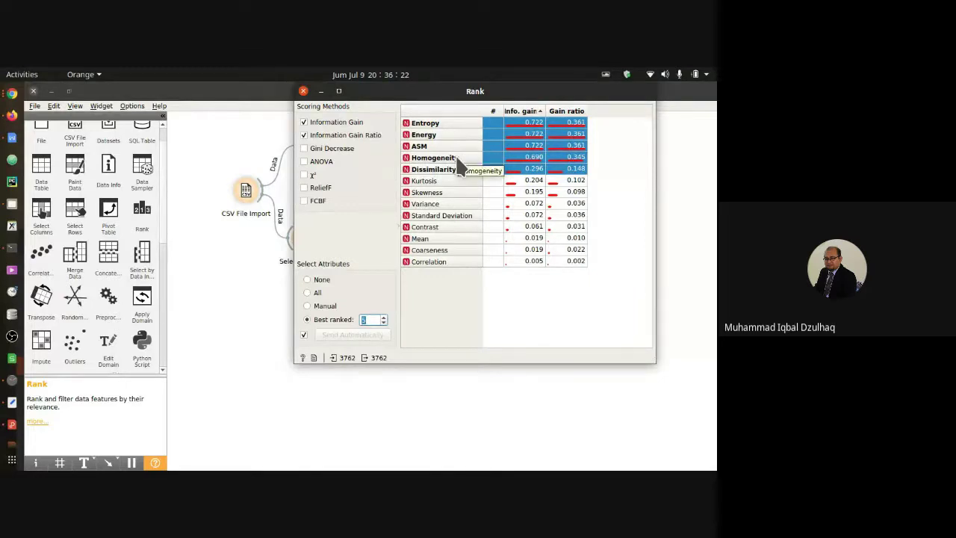
pyautogui.click(44, 254)
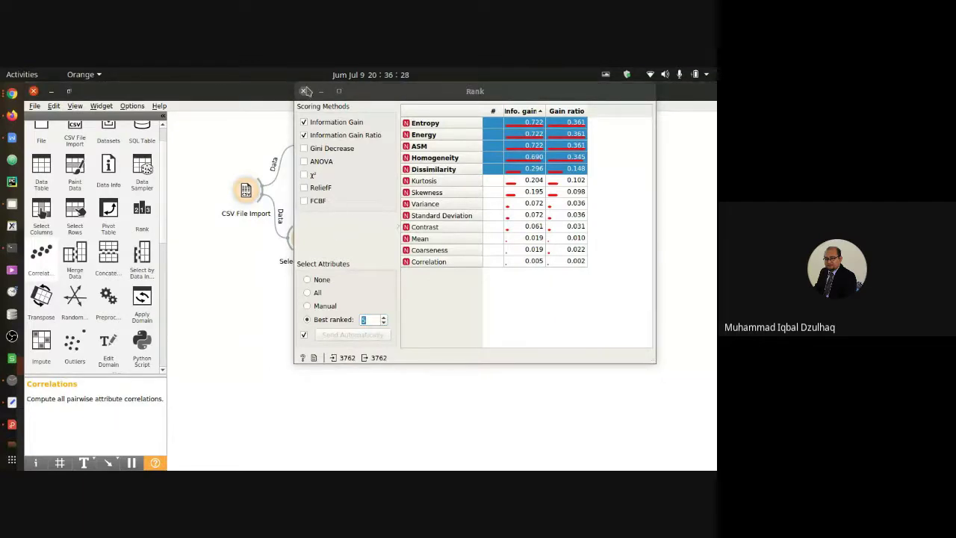
pyautogui.click(43, 258)
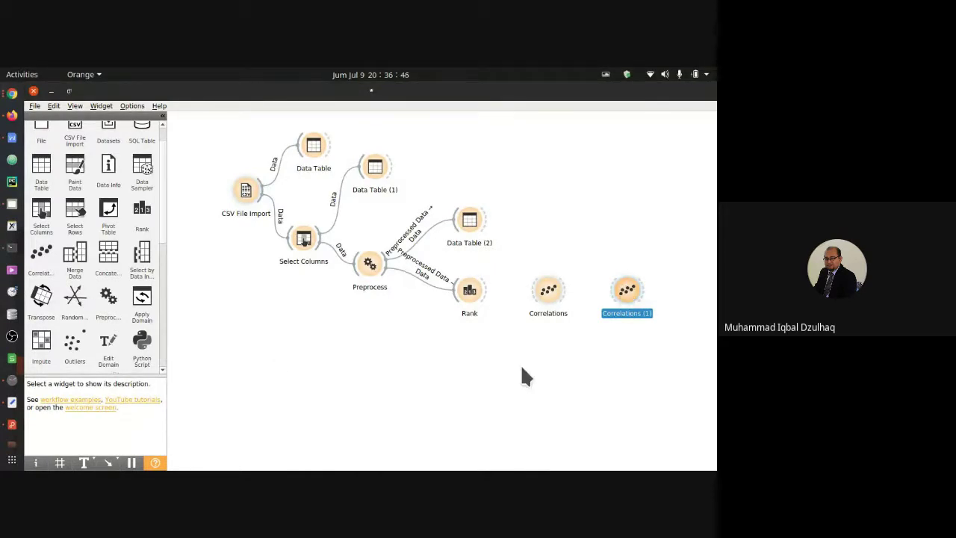
pyautogui.click(12, 93)
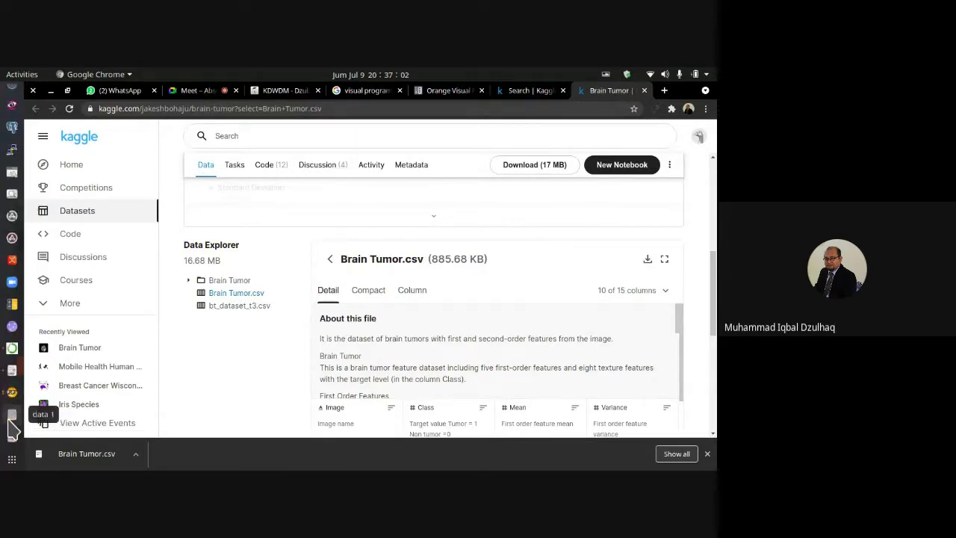
pyautogui.click(12, 393)
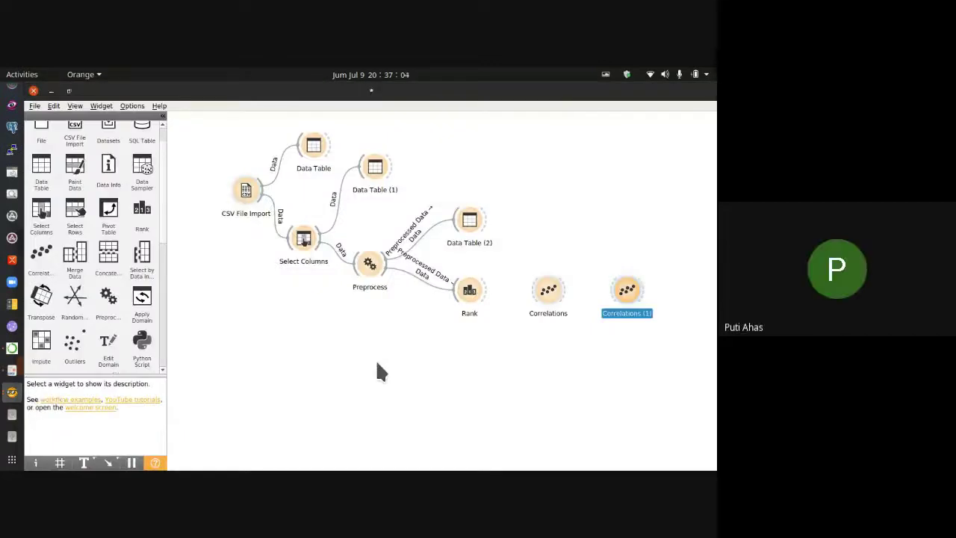
pyautogui.press('Delete')
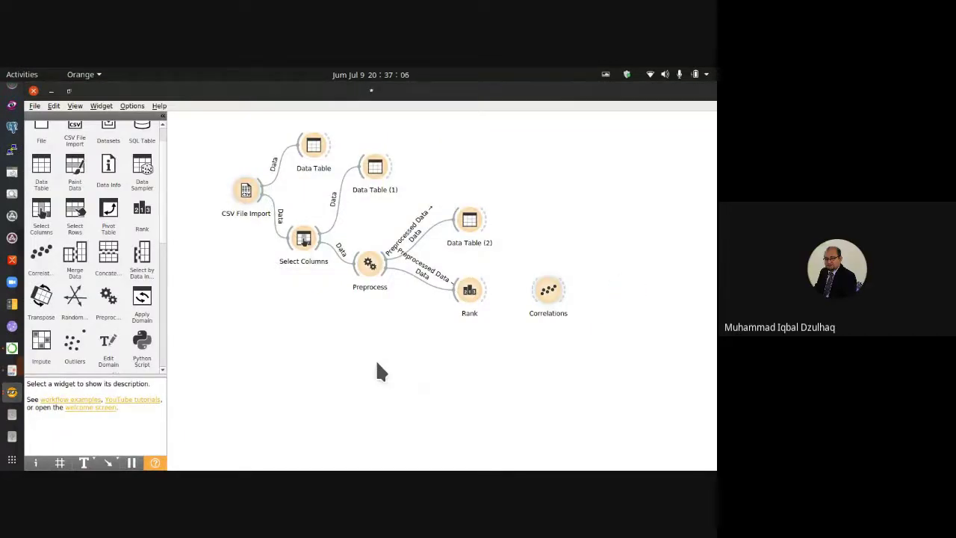
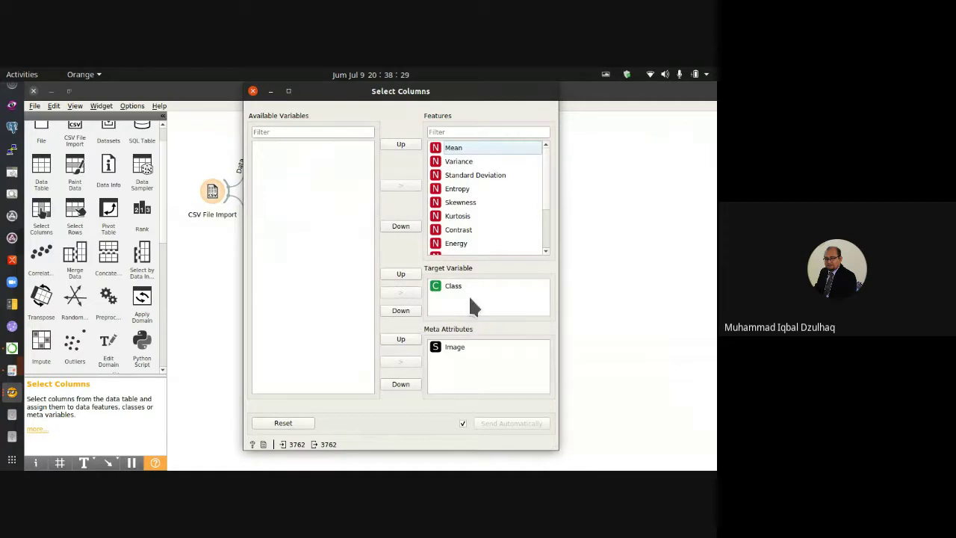
# Close Select Columns, and review the unnormalized data in Data Table (1) before closing it
pyautogui.click(252, 90)
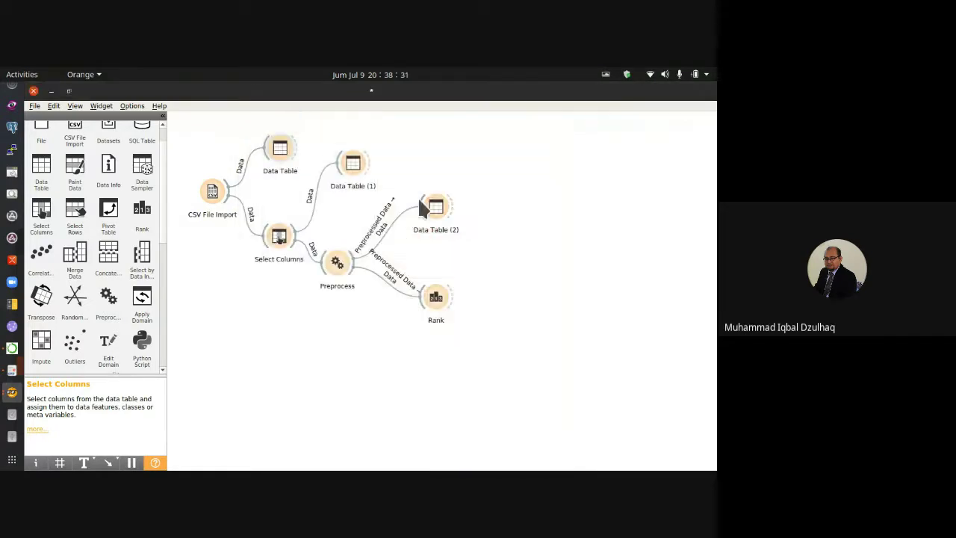
pyautogui.doubleClick(352, 161)
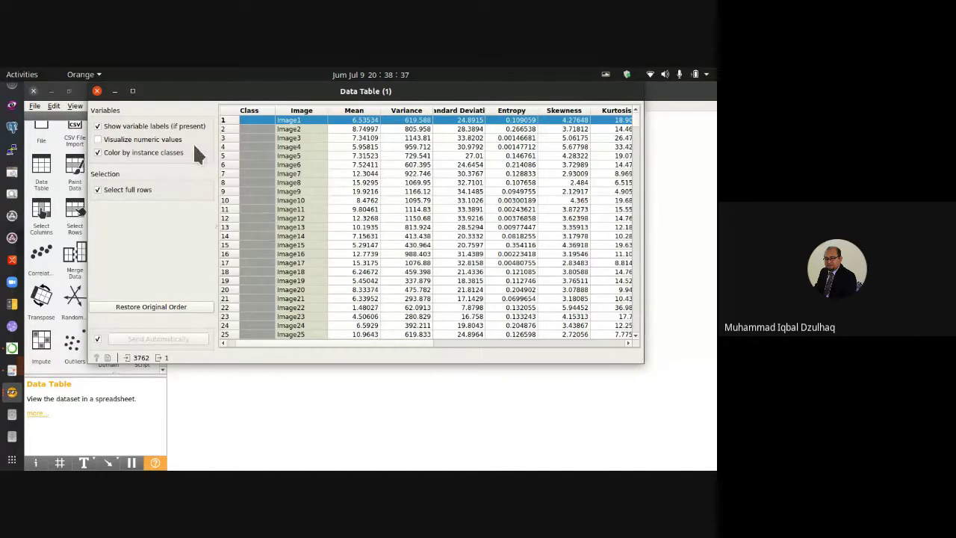
pyautogui.click(97, 91)
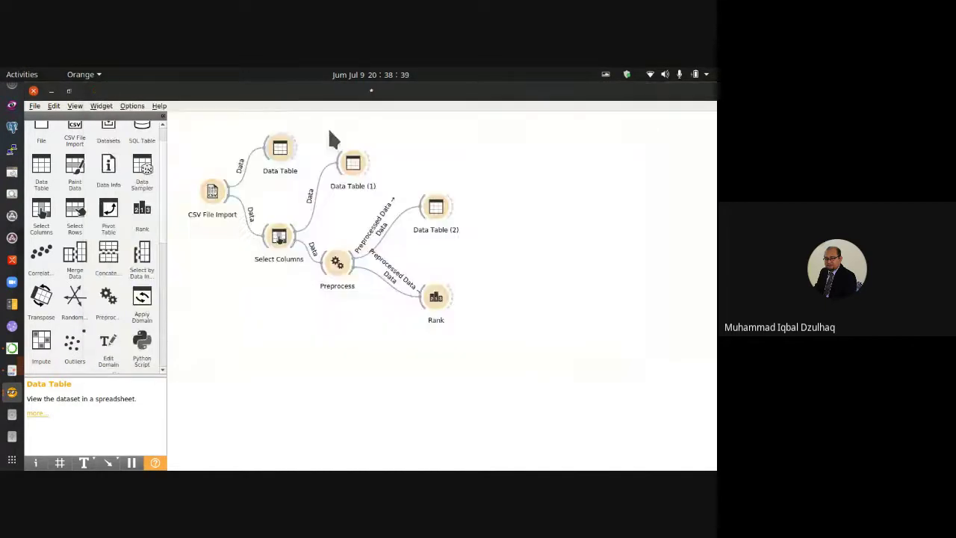
# Check the normalization setting in Preprocess, and review the attribute scores and best-ranked selection in Rank
pyautogui.doubleClick(336, 263)
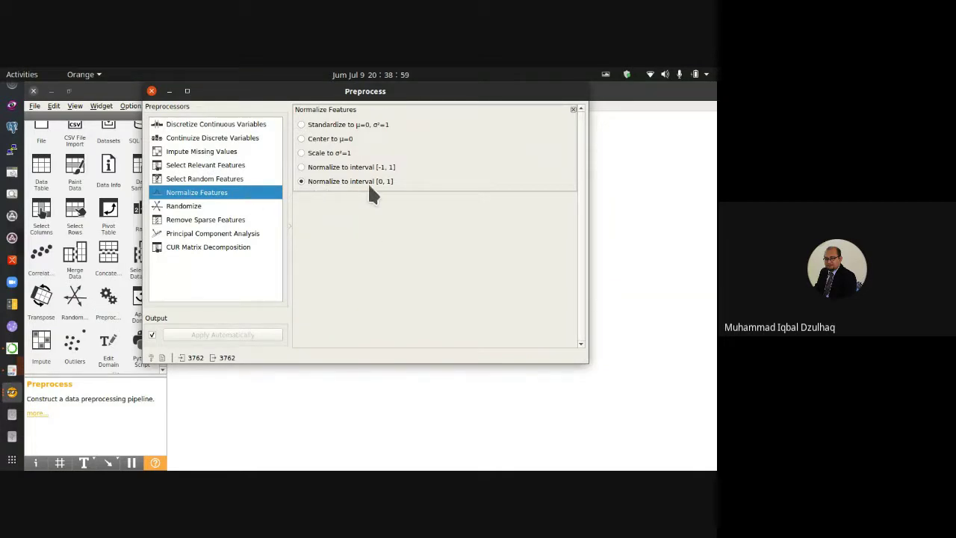
pyautogui.click(151, 91)
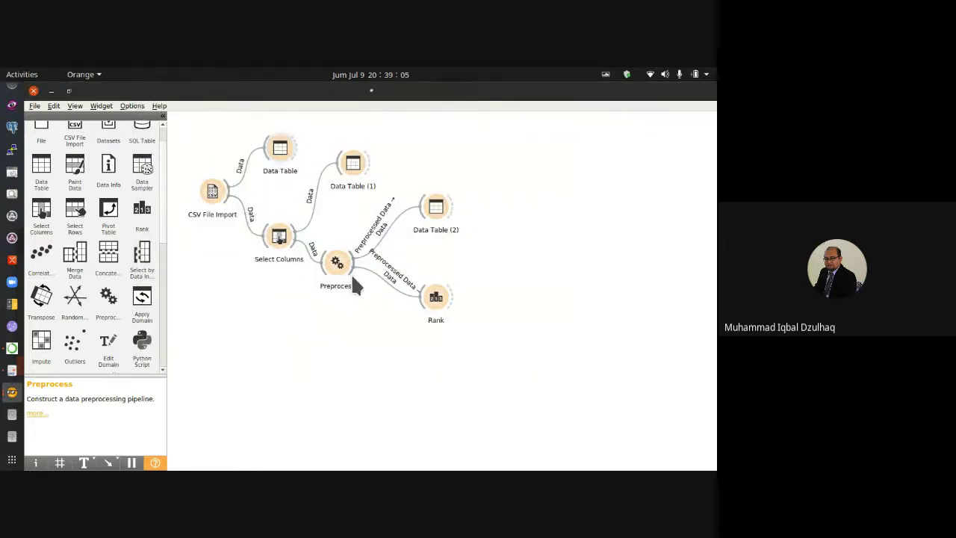
pyautogui.moveTo(441, 297); pyautogui.dragTo(440, 310)
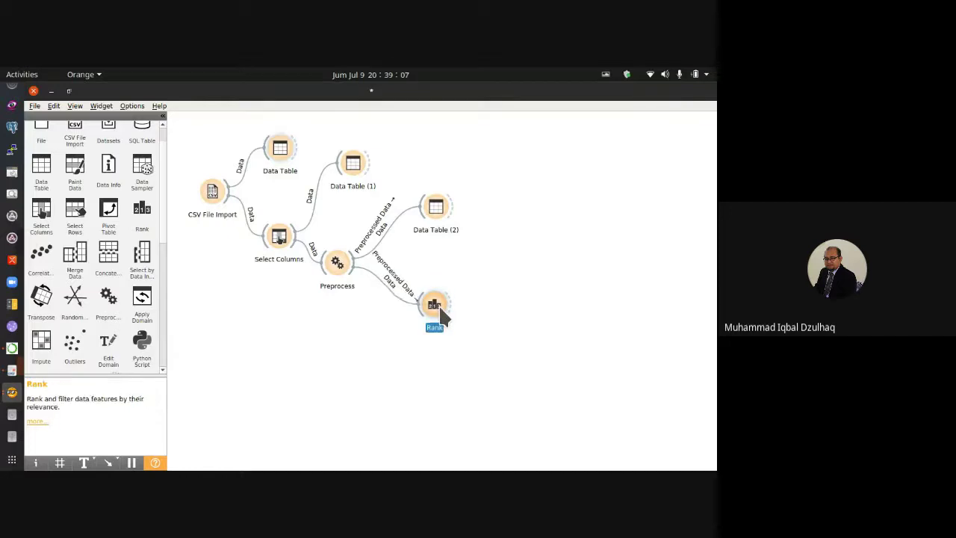
pyautogui.doubleClick(440, 317)
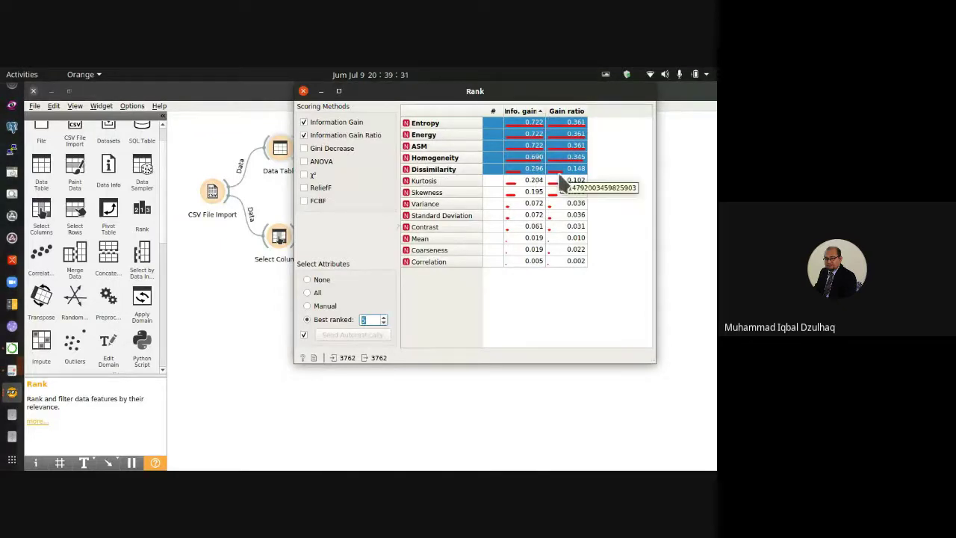
pyautogui.click(304, 90)
# Rearrange the Rank widget and the three Data Table widgets more compactly around the workflow on the canvas
pyautogui.moveTo(439, 314); pyautogui.dragTo(420, 312)
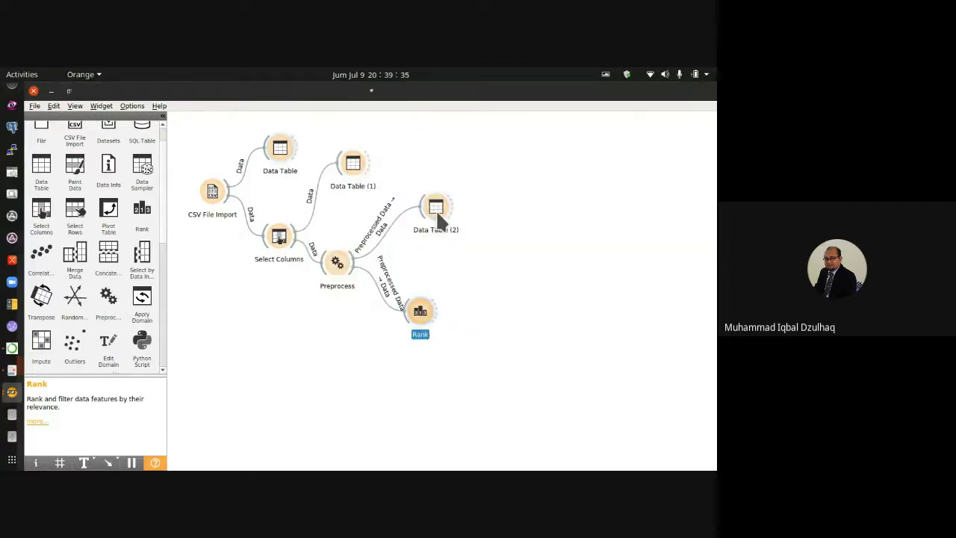
pyautogui.moveTo(436, 209); pyautogui.dragTo(400, 220)
pyautogui.moveTo(353, 171); pyautogui.dragTo(346, 176)
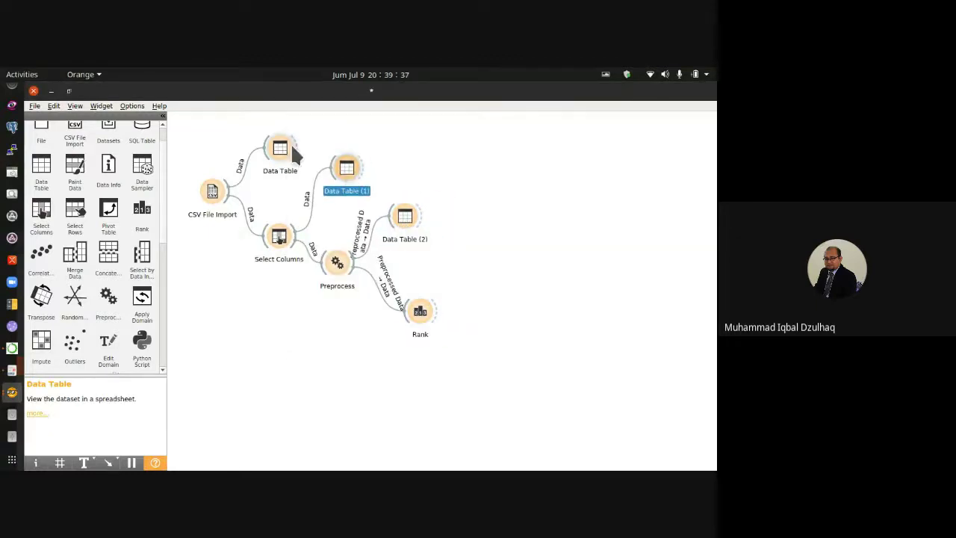
pyautogui.moveTo(284, 148); pyautogui.dragTo(273, 147)
pyautogui.click(525, 180)
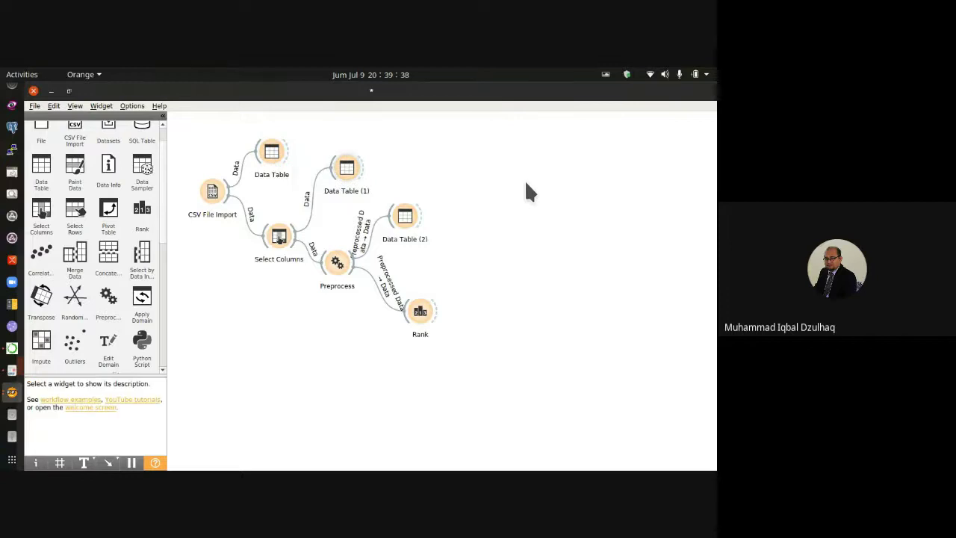
pyautogui.click(422, 309)
pyautogui.moveTo(422, 308); pyautogui.dragTo(429, 301)
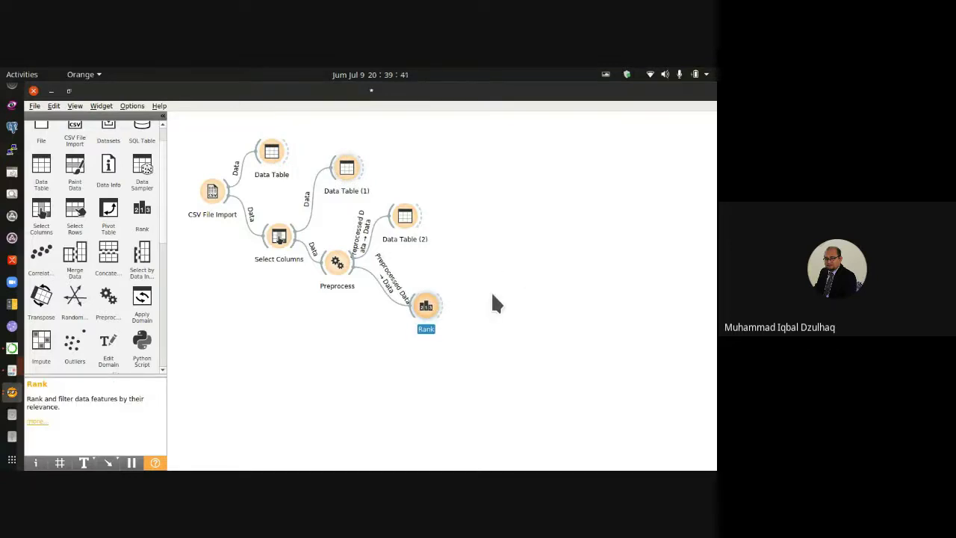
# Read the Visualize tasks in the exam PDF, and add a Scatter Plot widget fed by Rank's reduced data
pyautogui.hotkey('alt', 'Tab')
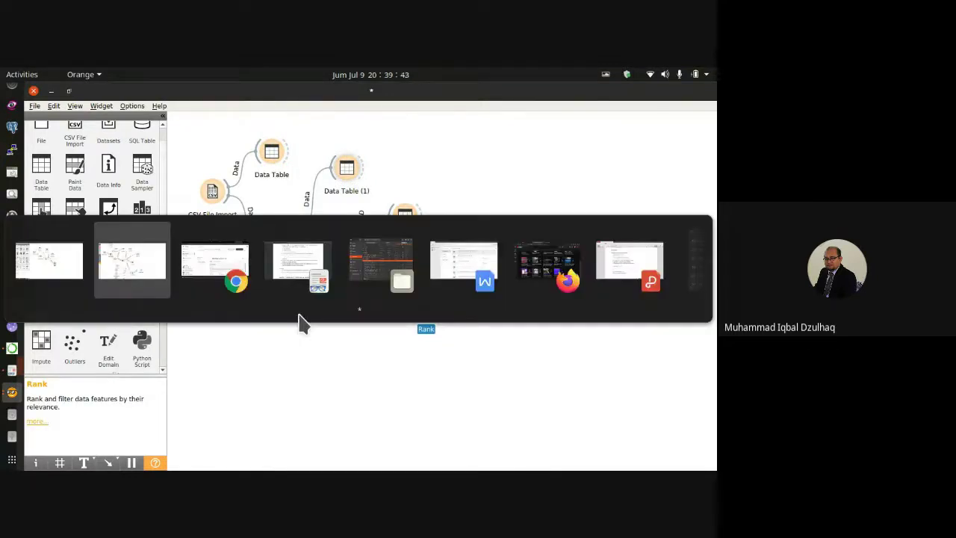
pyautogui.hotkey('alt', 'Tab')
pyautogui.hotkey('alt', 'Tab')
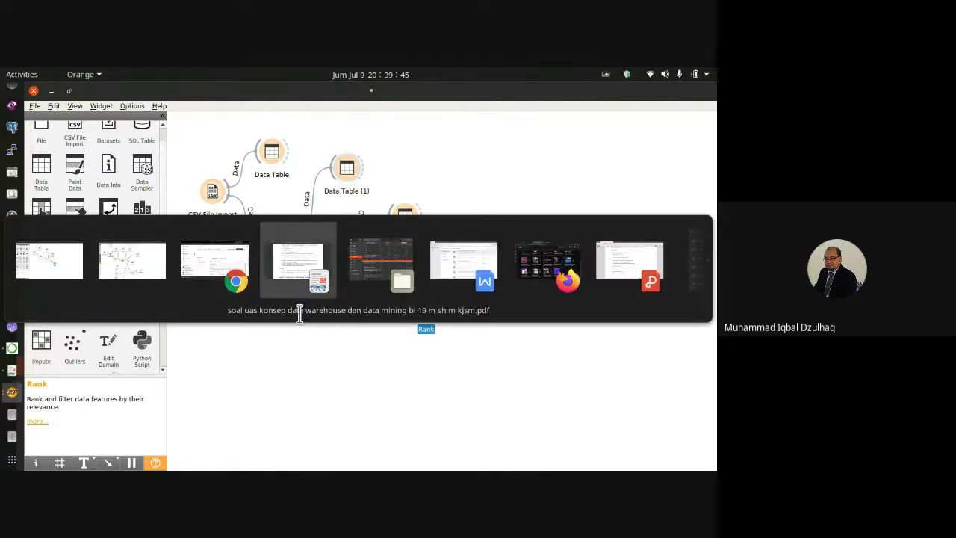
pyautogui.scroll(-2, 382, 259)
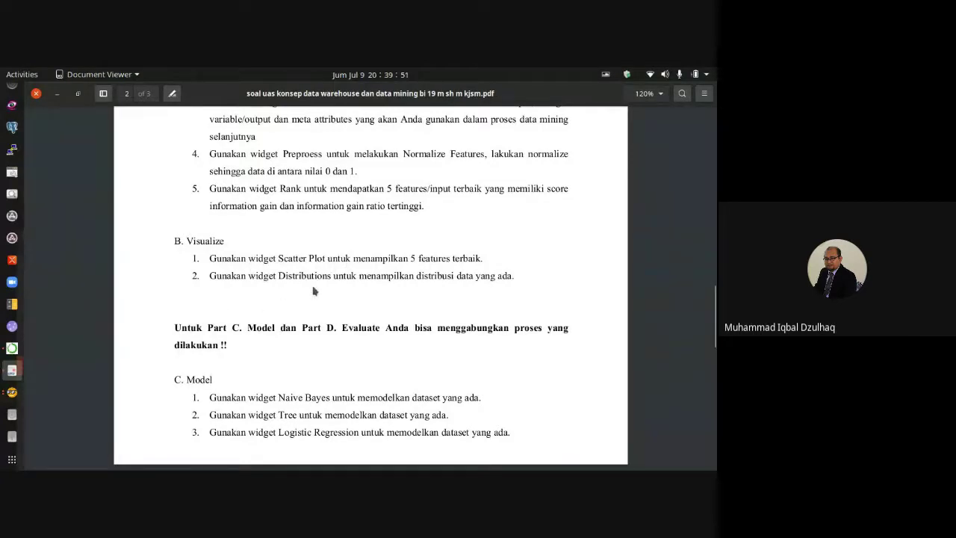
pyautogui.hotkey('alt', 'Tab')
pyautogui.moveTo(439, 309); pyautogui.dragTo(486, 244)
pyautogui.write('sc')
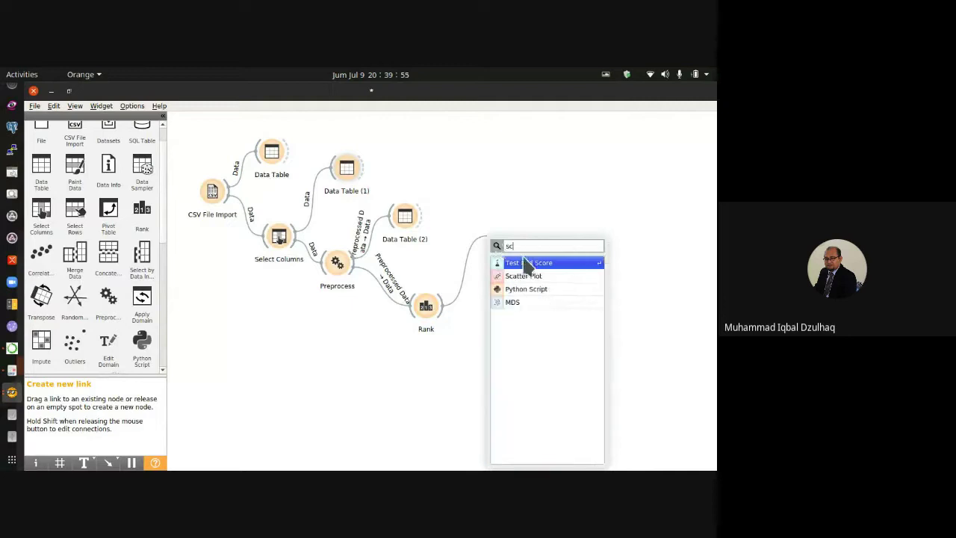
pyautogui.click(556, 278)
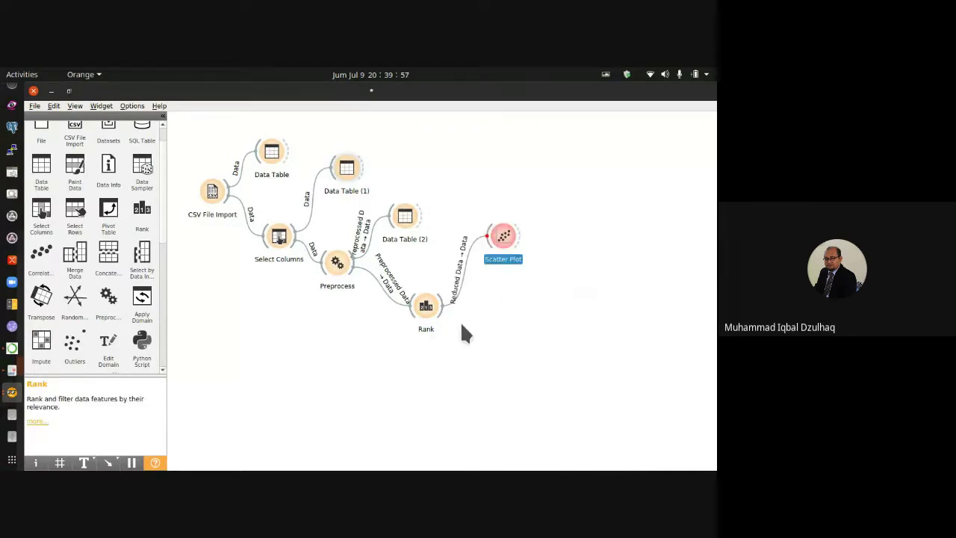
# In Scatter Plot, view Entropy against ASM, and set the y axis to Homogeneity
pyautogui.doubleClick(504, 234)
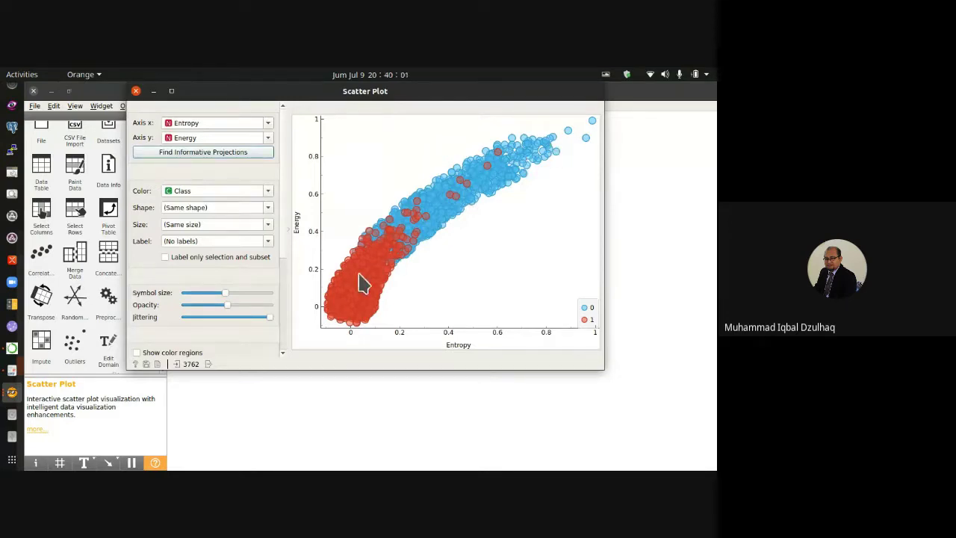
pyautogui.click(136, 91)
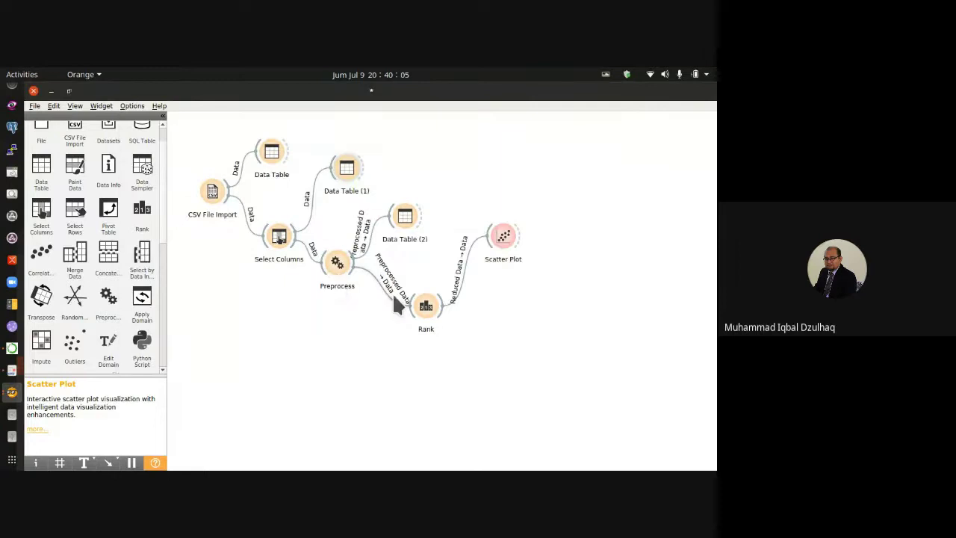
pyautogui.doubleClick(499, 236)
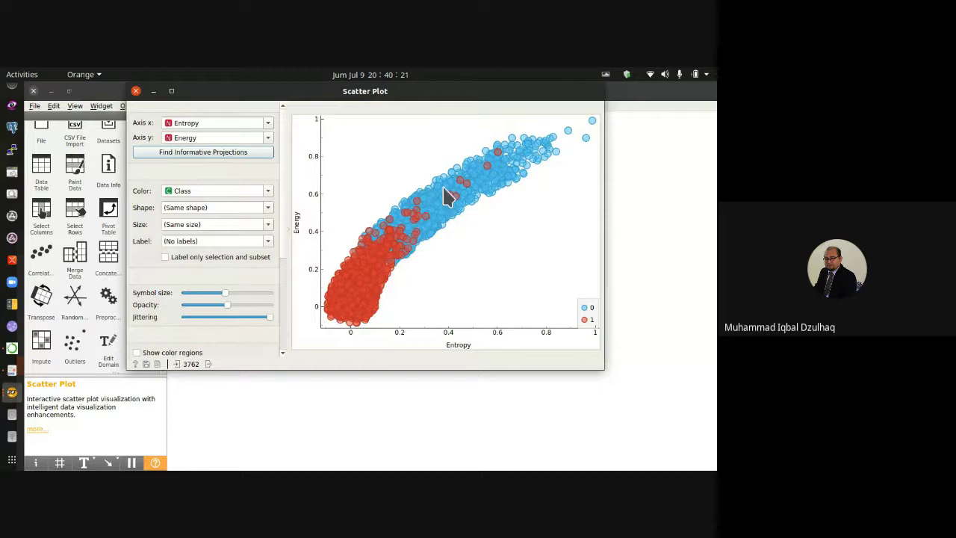
pyautogui.click(228, 139)
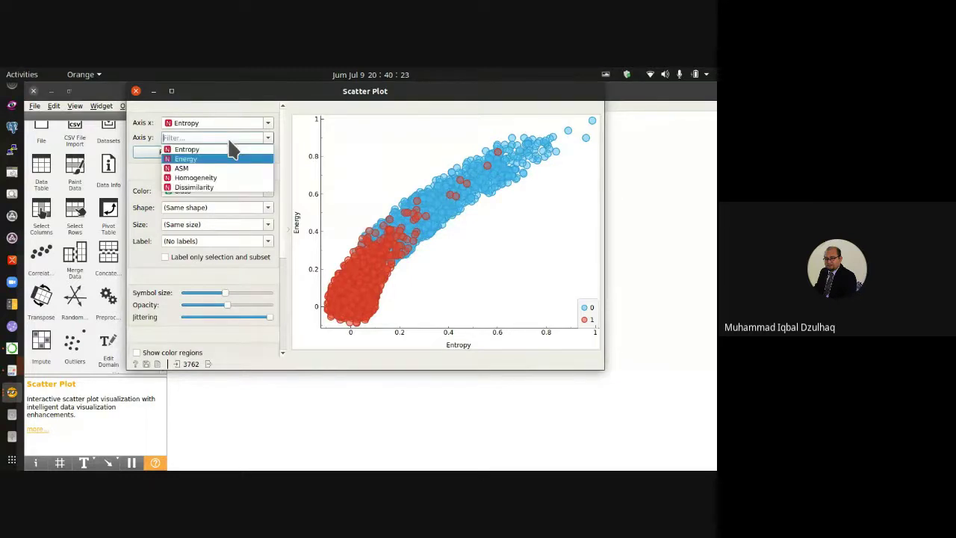
pyautogui.click(210, 168)
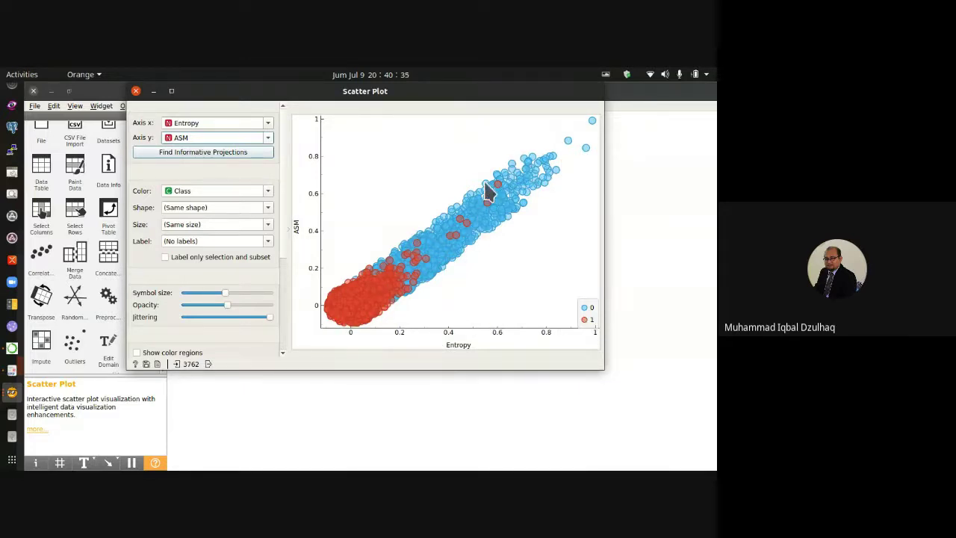
pyautogui.click(231, 138)
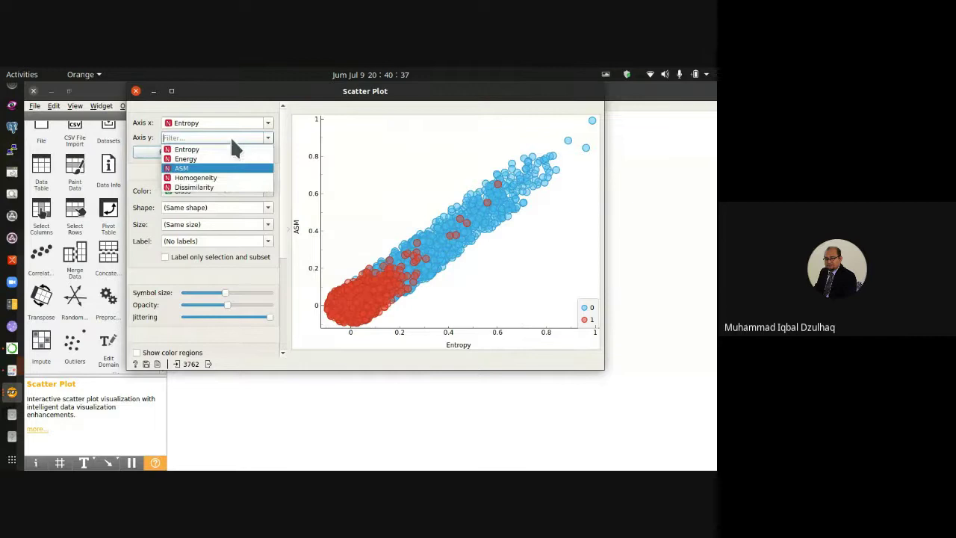
pyautogui.click(218, 178)
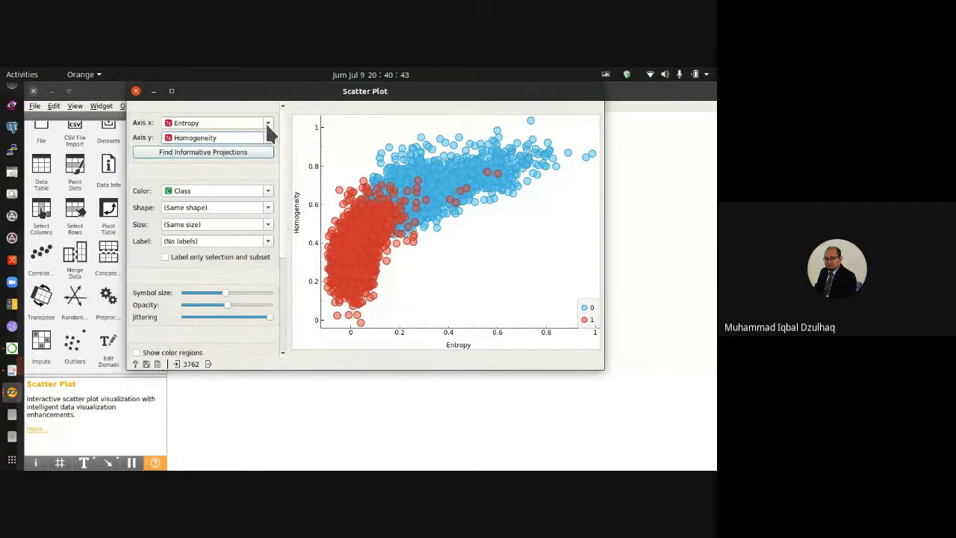
pyautogui.click(135, 90)
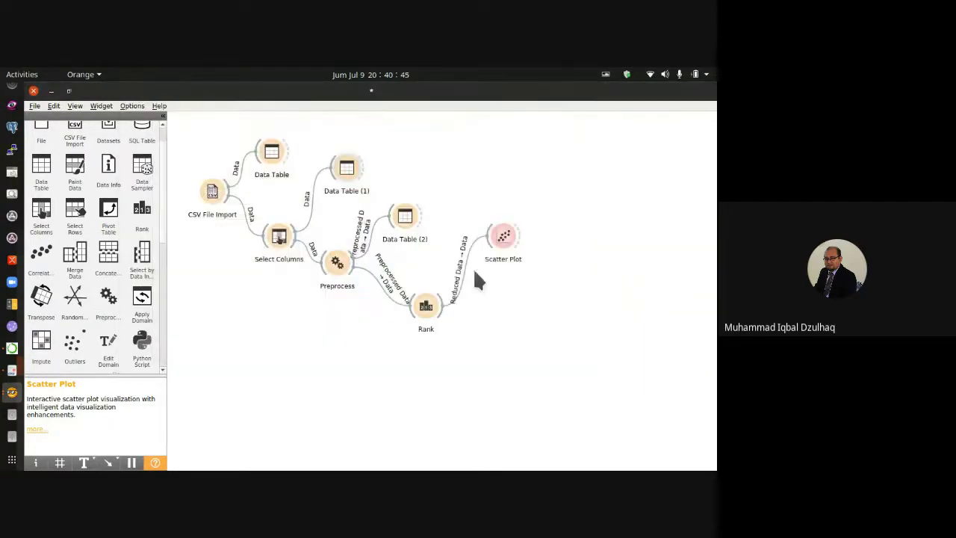
# Review the workflow from CSV File Import through Data Table, Select Columns and Preprocess to the normalized data in Data Table (2)
pyautogui.doubleClick(211, 188)
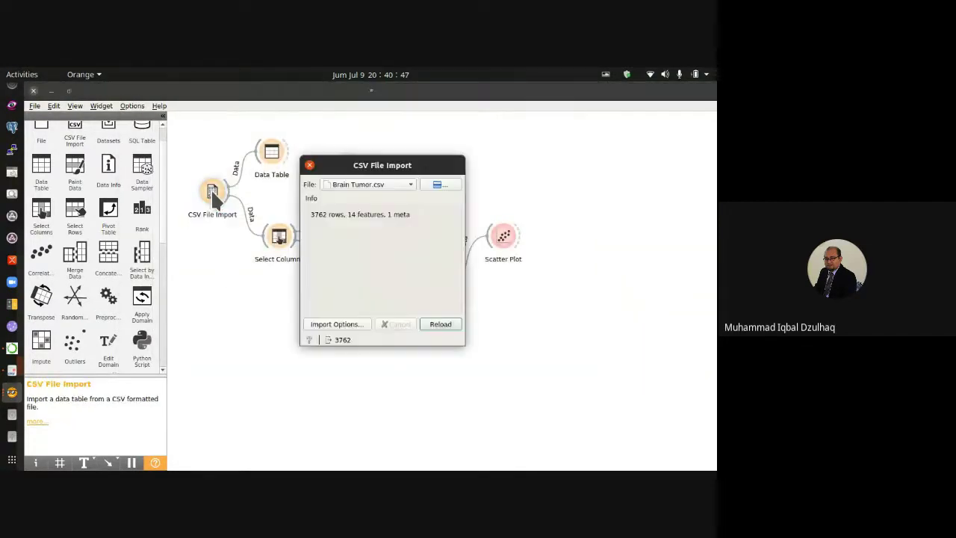
pyautogui.click(309, 165)
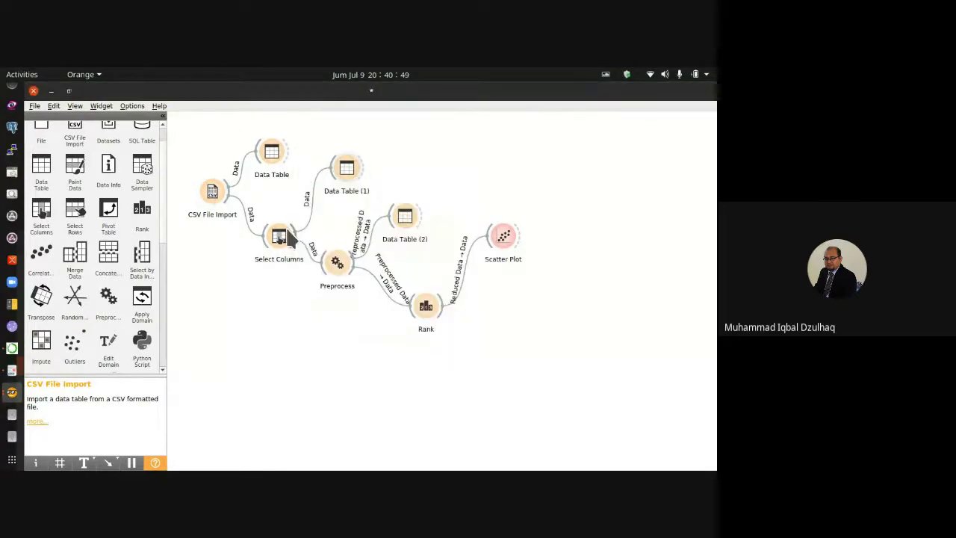
pyautogui.doubleClick(271, 152)
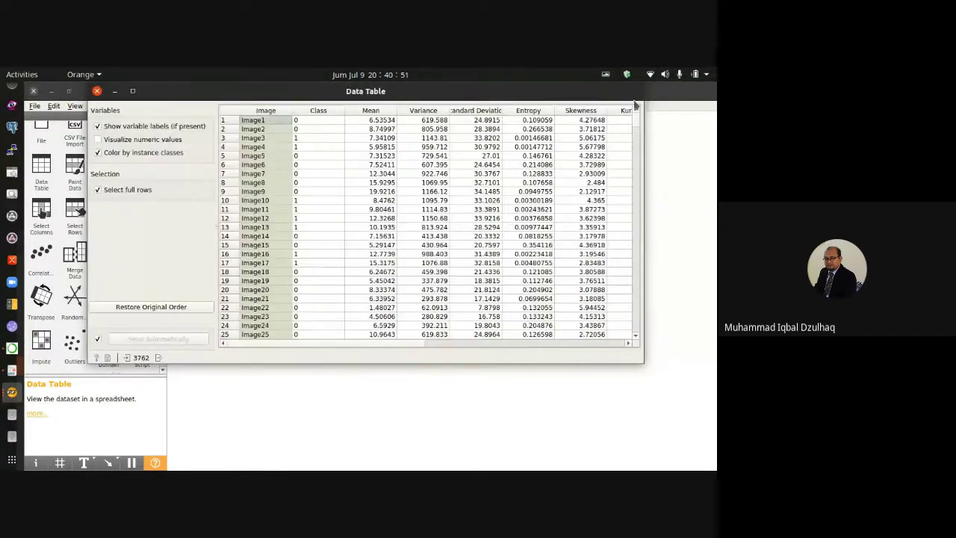
pyautogui.click(96, 91)
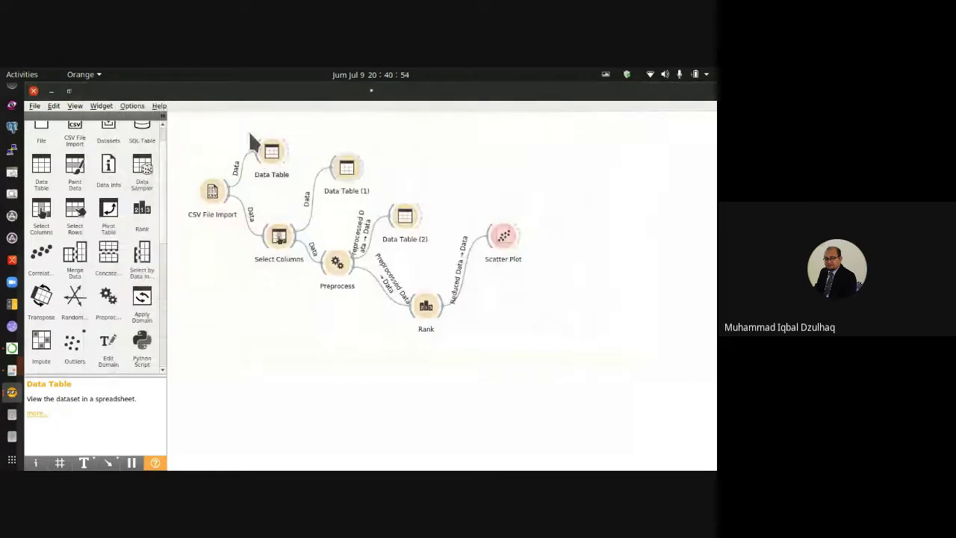
pyautogui.doubleClick(278, 238)
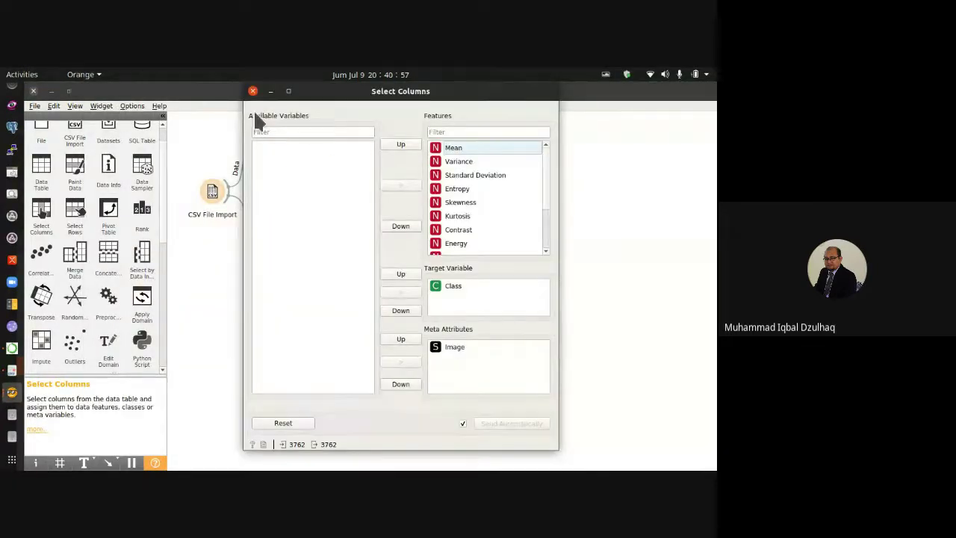
pyautogui.click(253, 90)
pyautogui.doubleClick(336, 262)
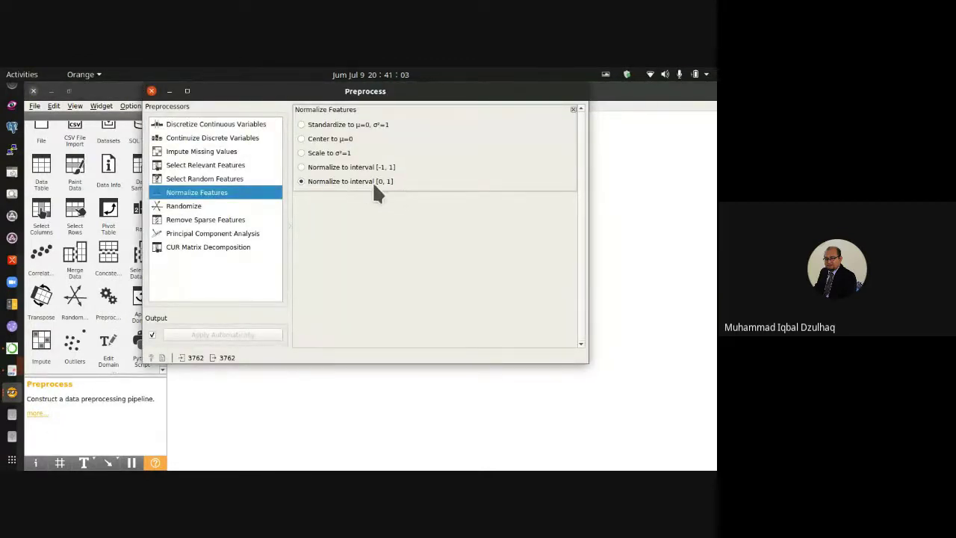
pyautogui.click(151, 91)
pyautogui.doubleClick(404, 216)
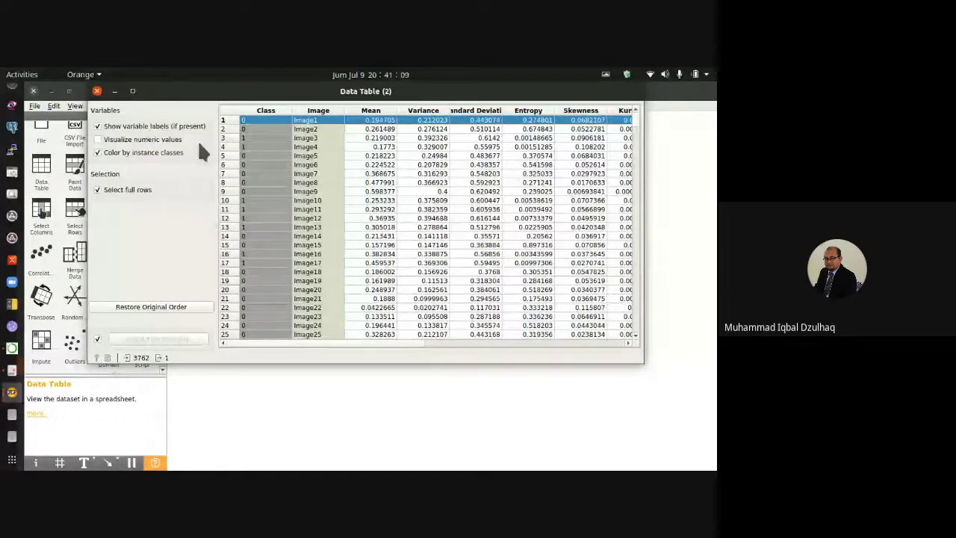
pyautogui.click(97, 91)
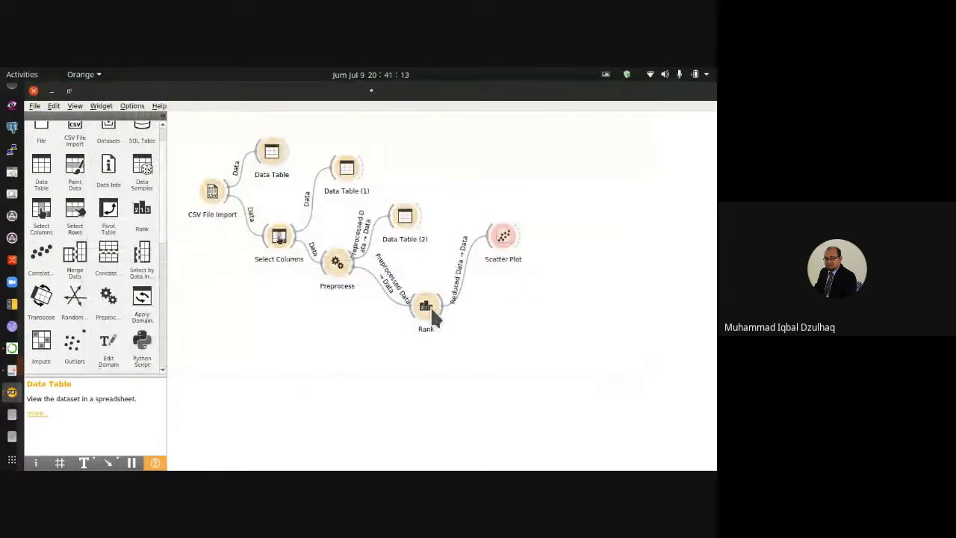
# Set the number of best-ranked attributes in Rank to 8
pyautogui.doubleClick(432, 314)
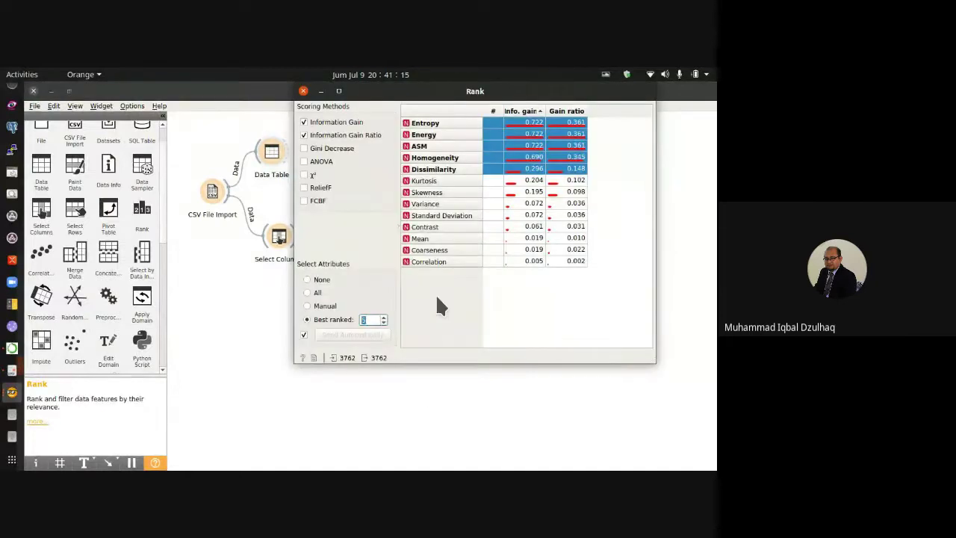
pyautogui.click(383, 316)
pyautogui.click(383, 316)
pyautogui.click(383, 316)
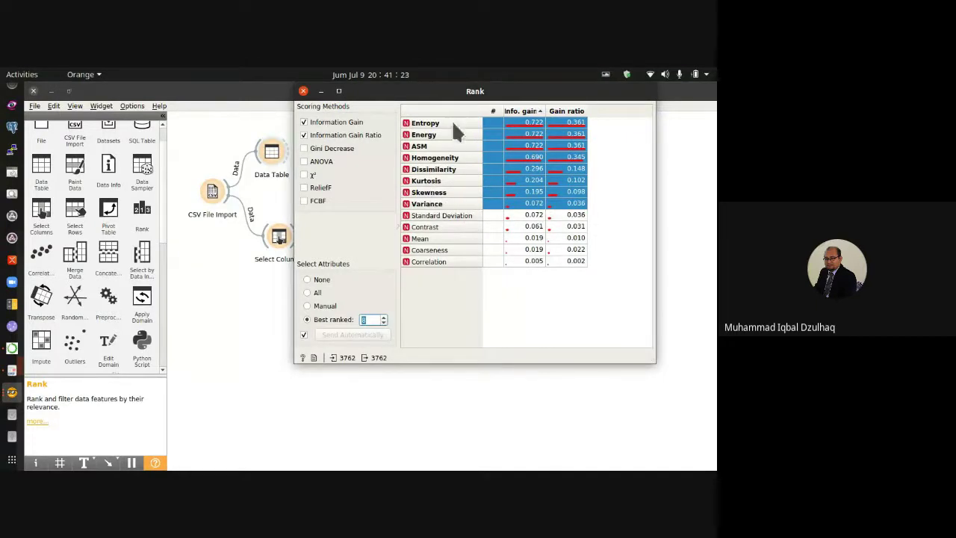
pyautogui.click(303, 90)
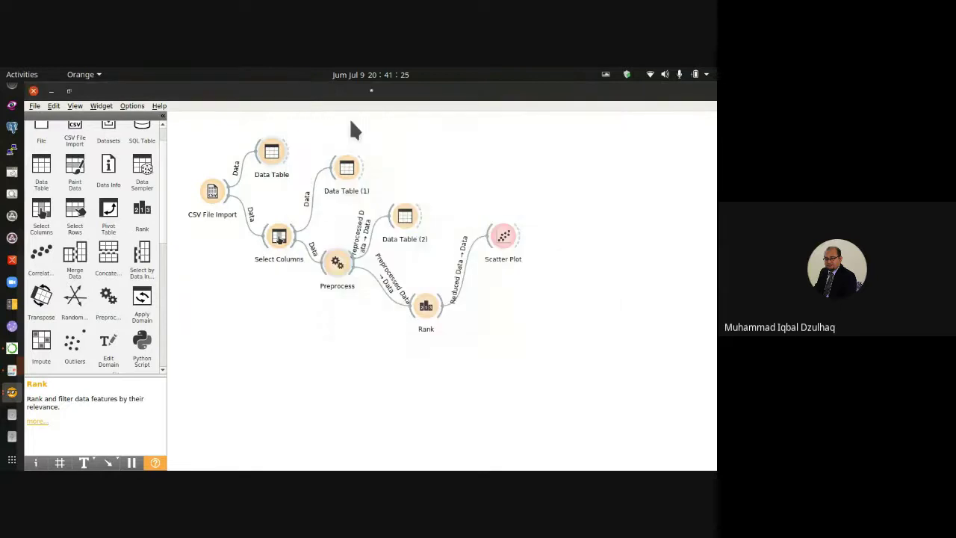
# In Scatter Plot, set the x axis to Energy and the y axis to Dissimilarity to view how the classes separate
pyautogui.doubleClick(503, 237)
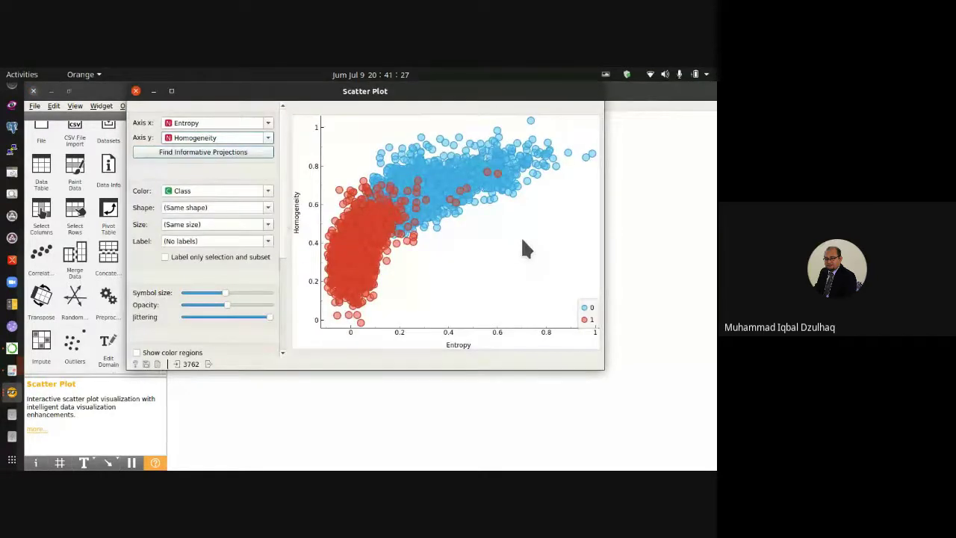
pyautogui.click(268, 126)
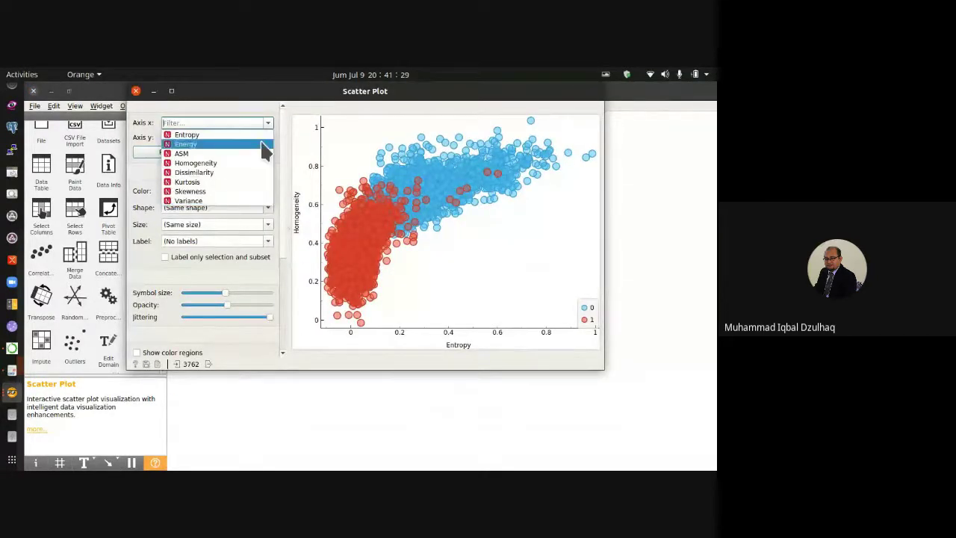
pyautogui.click(267, 129)
pyautogui.click(250, 127)
pyautogui.click(235, 142)
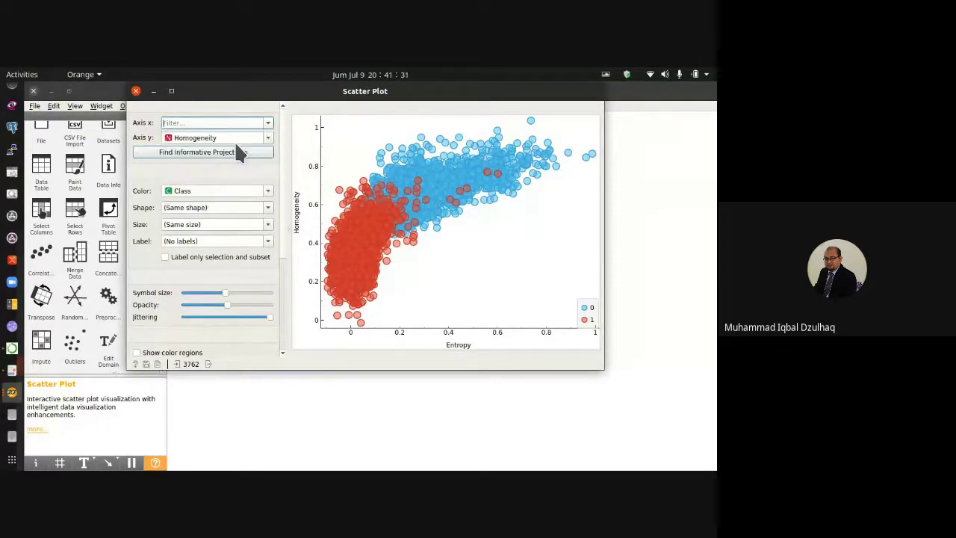
pyautogui.click(248, 137)
pyautogui.click(232, 186)
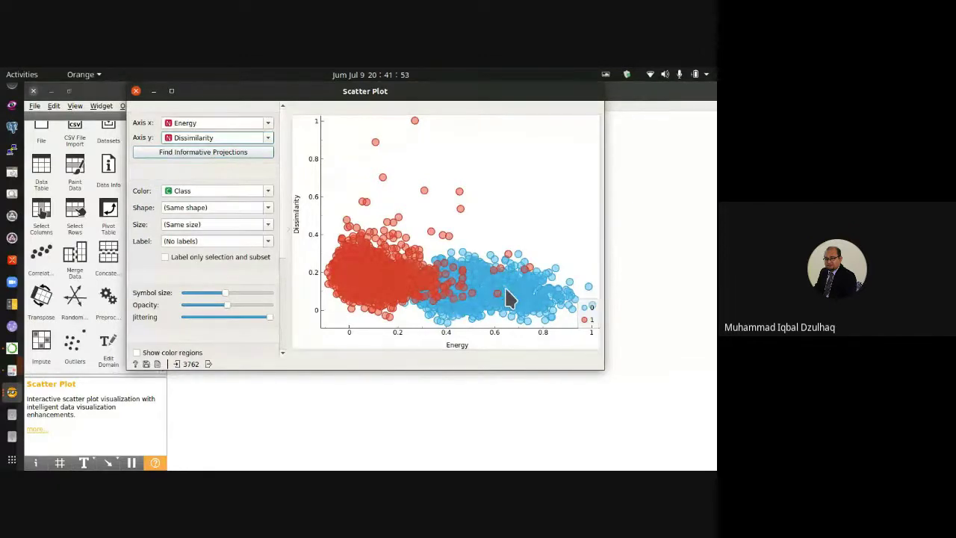
# Plot Entropy on the x axis against Energy on the y axis in Scatter Plot
pyautogui.click(267, 124)
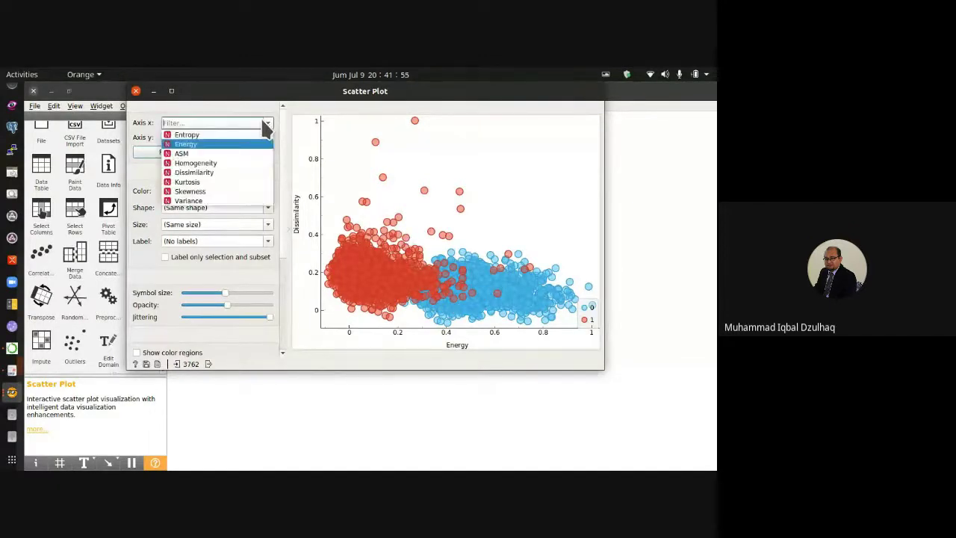
pyautogui.click(261, 135)
pyautogui.click(263, 138)
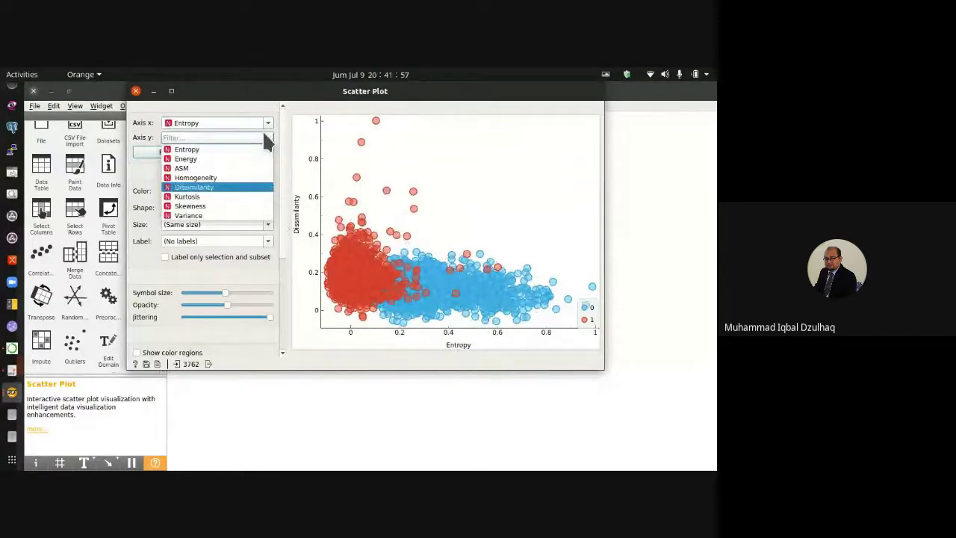
pyautogui.click(247, 157)
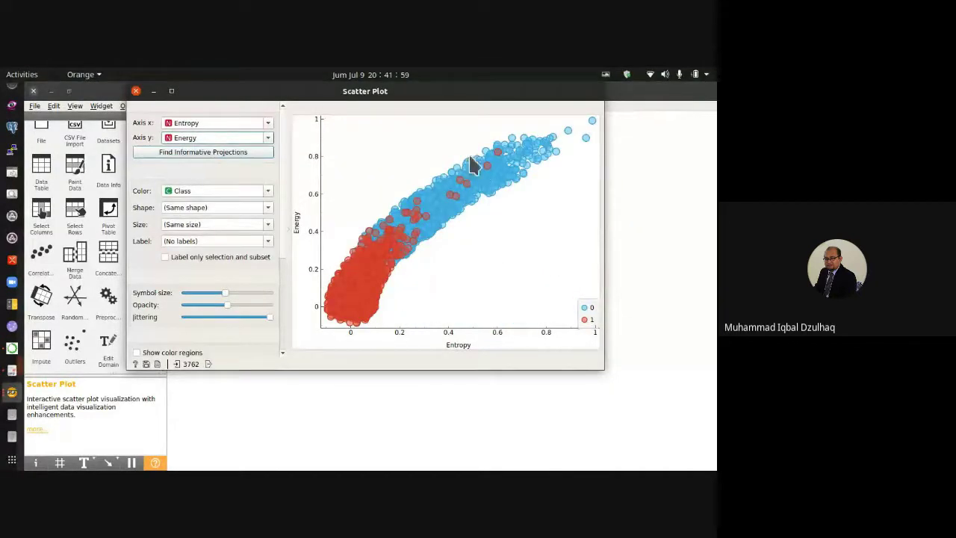
# Close the scatter plot and check the order of the best-ranked attributes in Rank
pyautogui.click(135, 91)
pyautogui.doubleClick(425, 308)
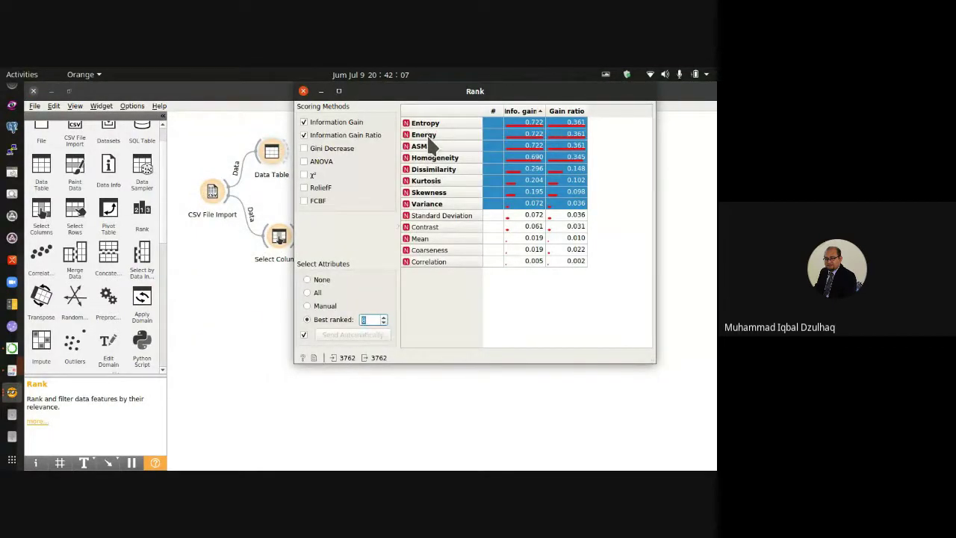
pyautogui.click(303, 91)
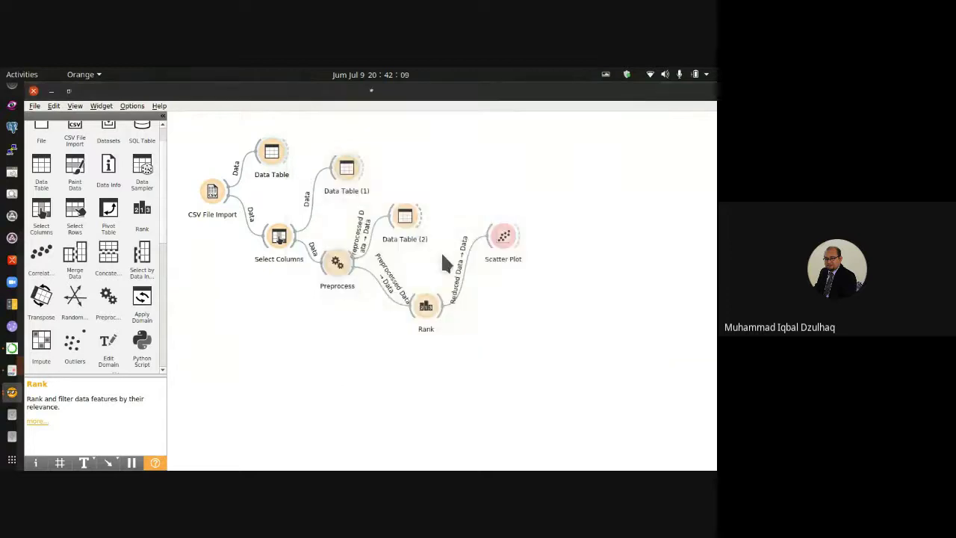
# In Scatter Plot, find informative projections by scoring all attribute pairs
pyautogui.doubleClick(505, 244)
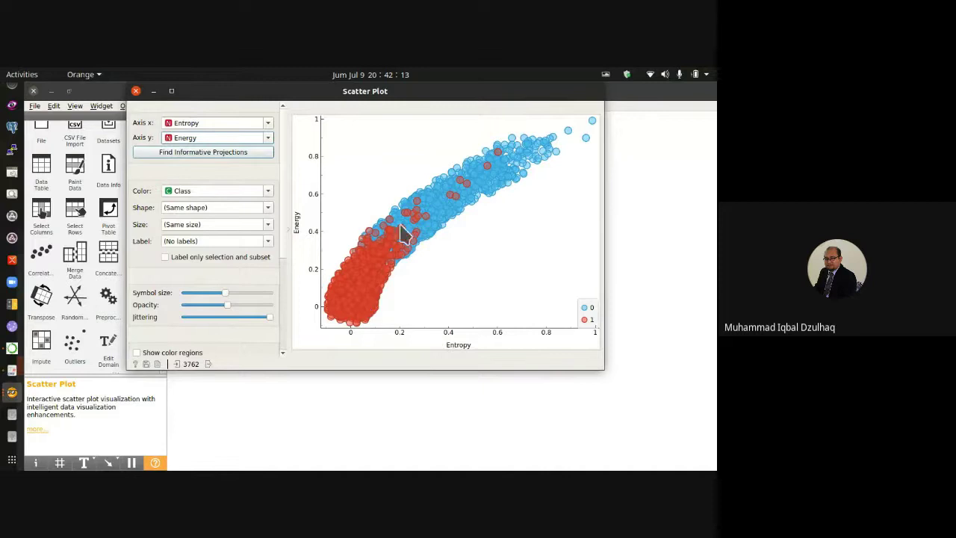
pyautogui.click(217, 151)
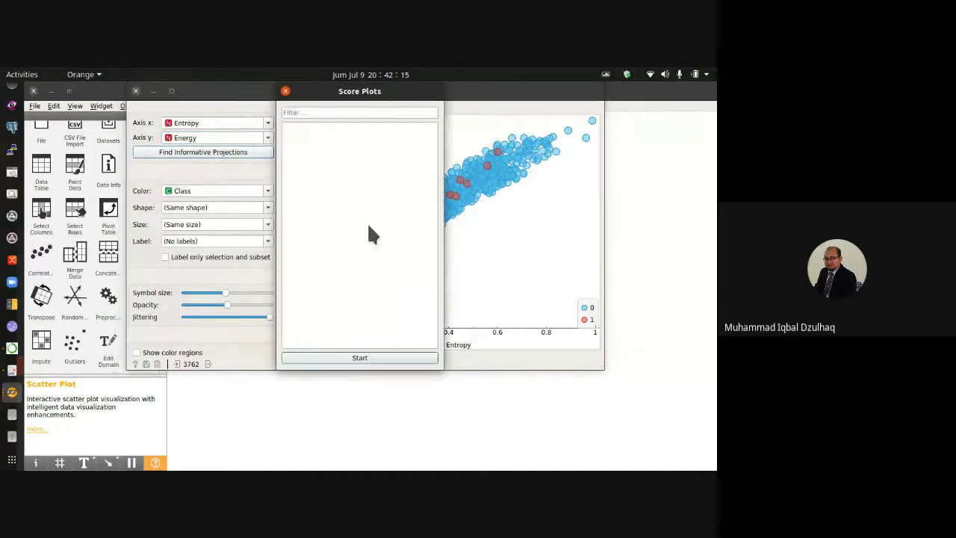
pyautogui.click(365, 361)
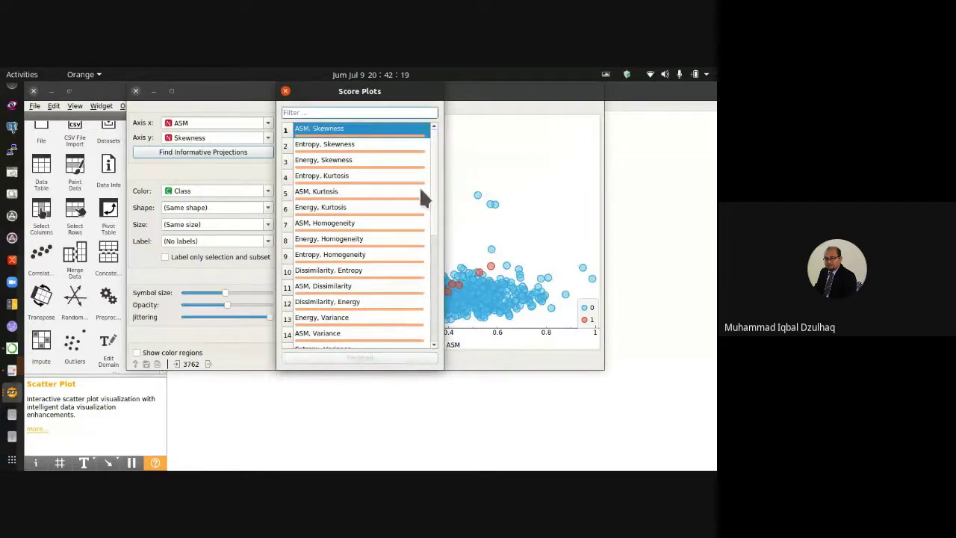
# Compare the scored projections from Entropy, Skewness through Energy, Kurtosis on the plot, and return to ASM, Skewness
pyautogui.moveTo(377, 96); pyautogui.dragTo(601, 147)
pyautogui.click(581, 194)
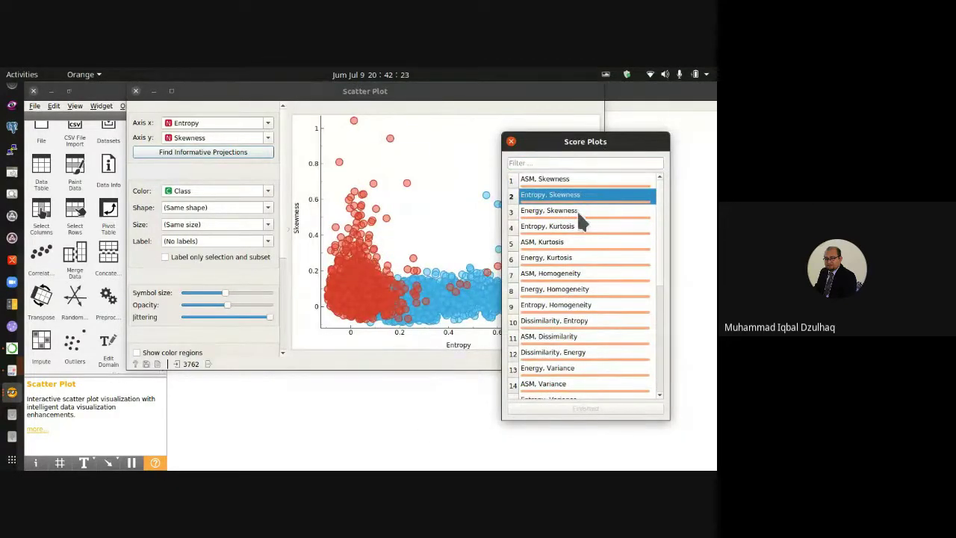
pyautogui.click(577, 211)
pyautogui.click(566, 224)
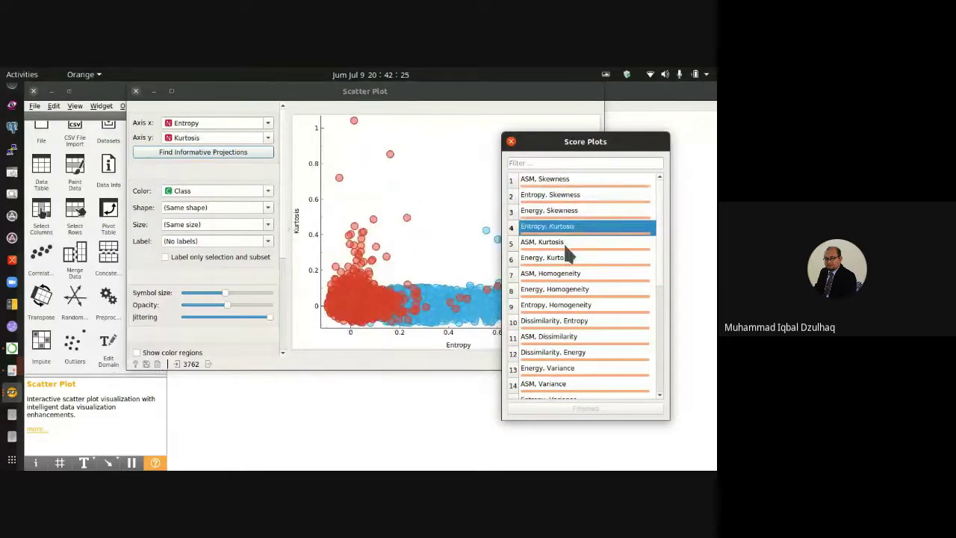
pyautogui.click(563, 242)
pyautogui.click(564, 257)
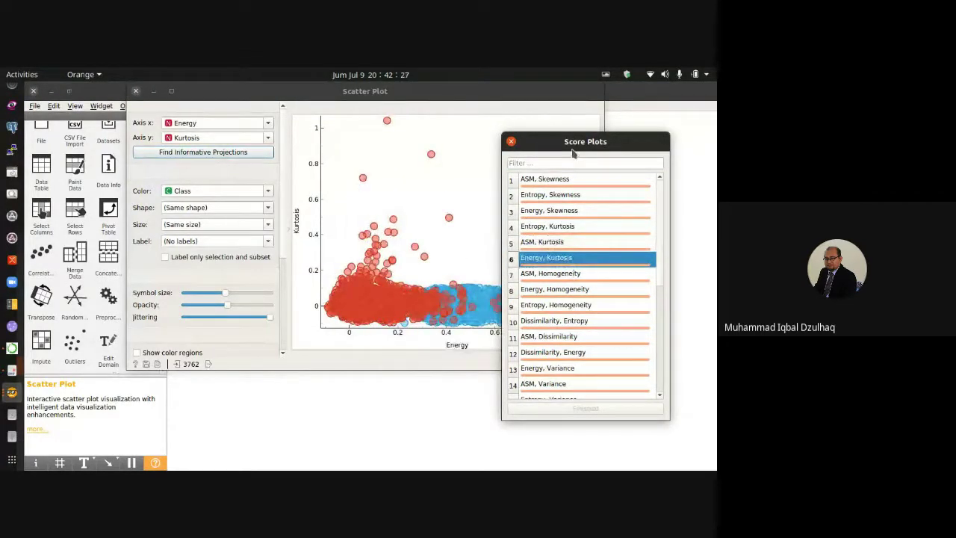
pyautogui.moveTo(573, 148); pyautogui.dragTo(594, 127)
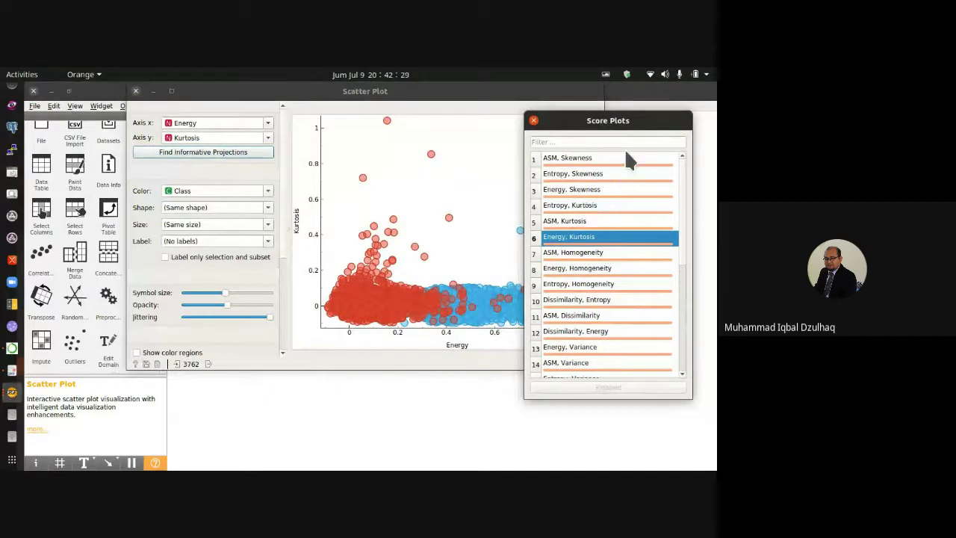
pyautogui.click(589, 160)
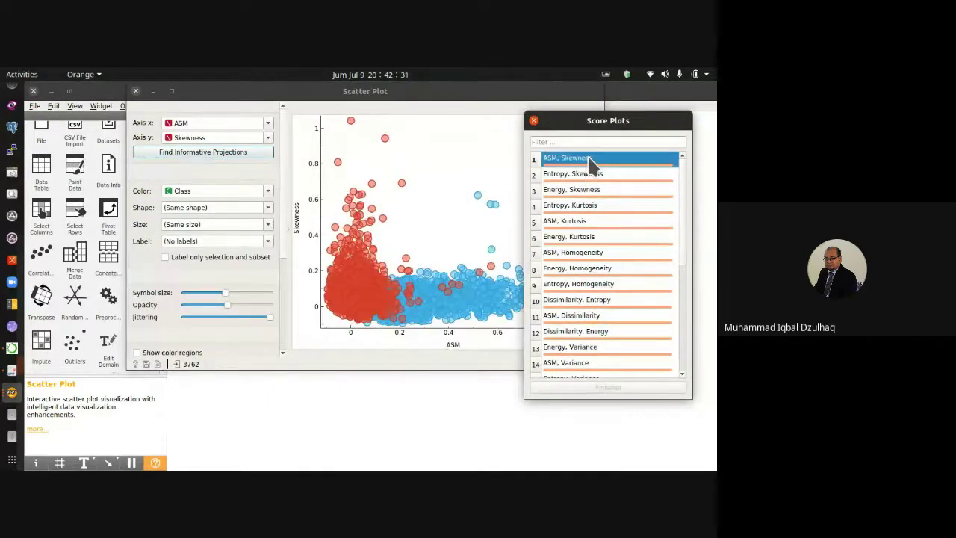
pyautogui.click(534, 121)
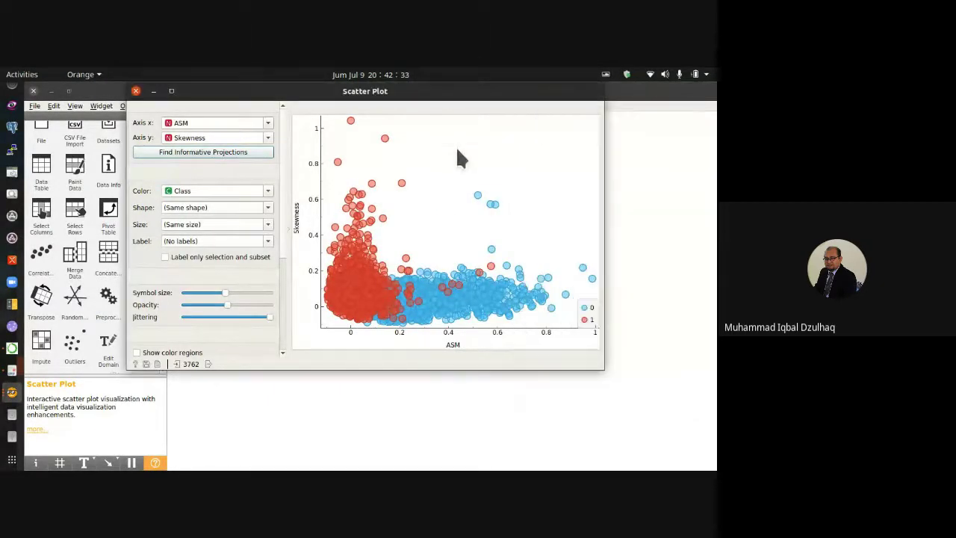
# Review the full list of scored projections from best to worst, and close the score list and Scatter Plot
pyautogui.click(230, 154)
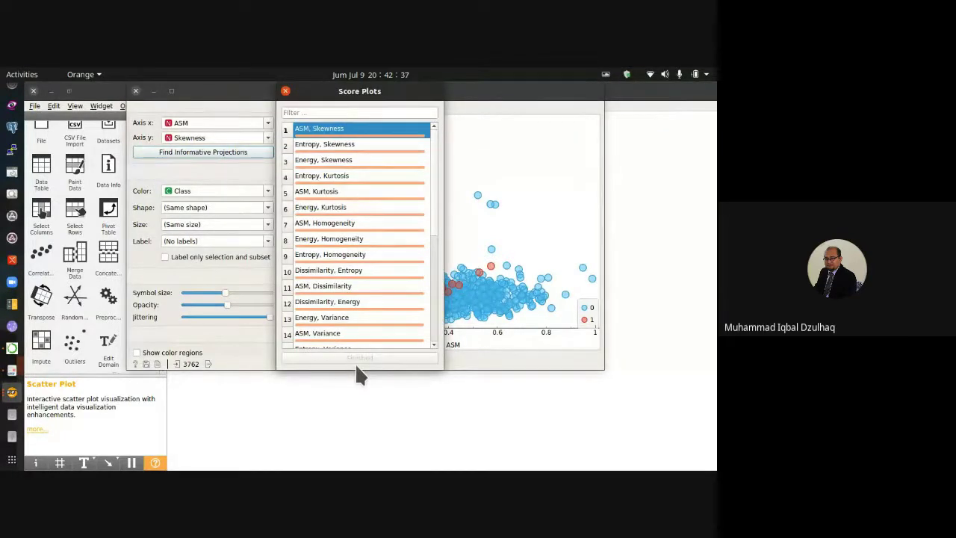
pyautogui.scroll(-5, 351, 278)
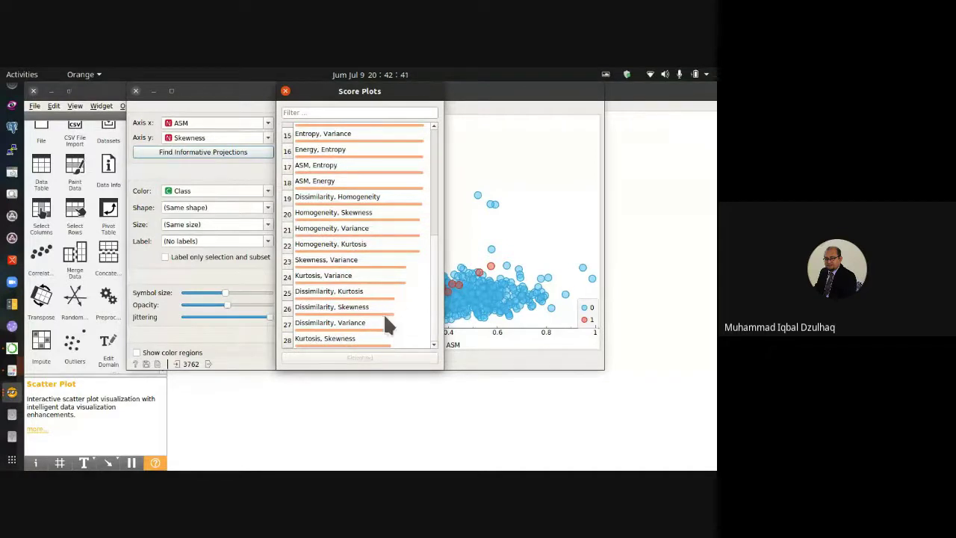
pyautogui.scroll(5, 439, 200)
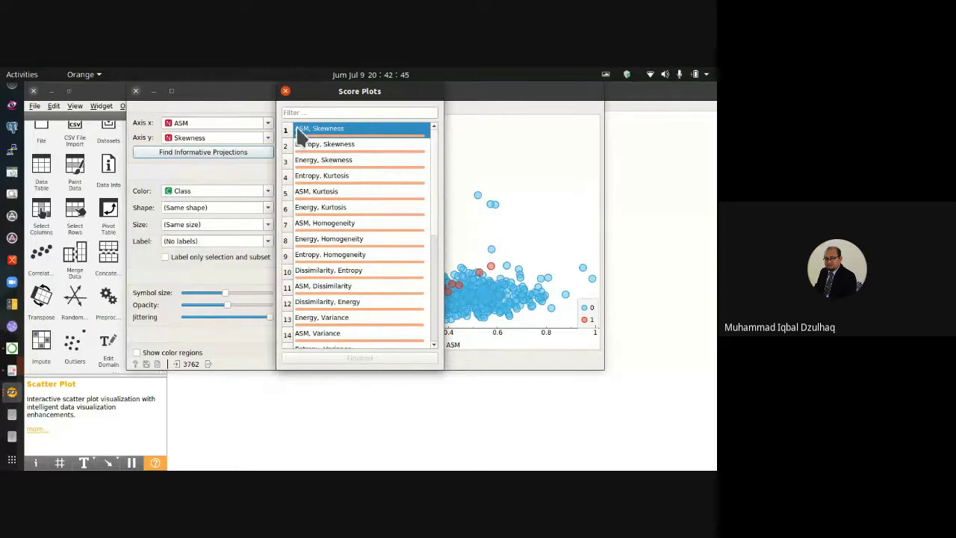
pyautogui.click(285, 90)
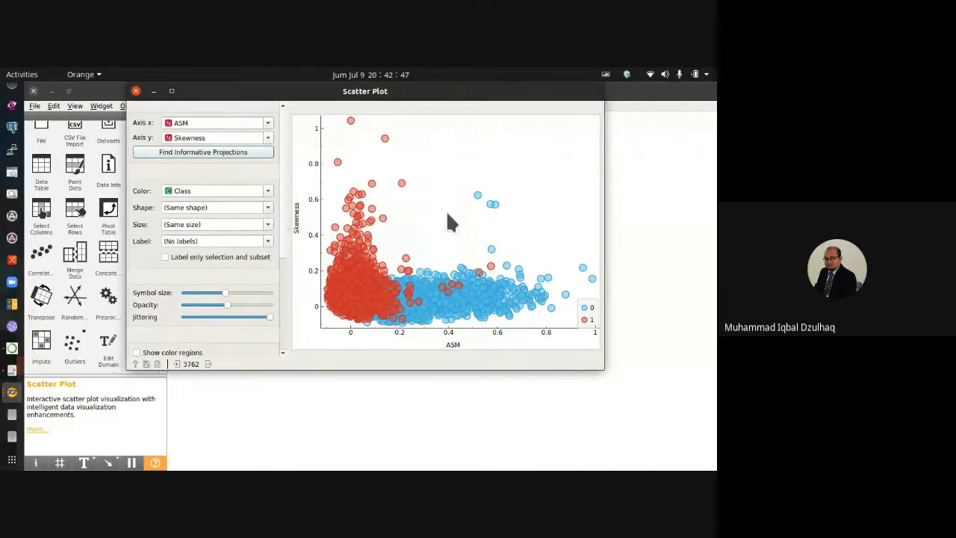
pyautogui.click(135, 90)
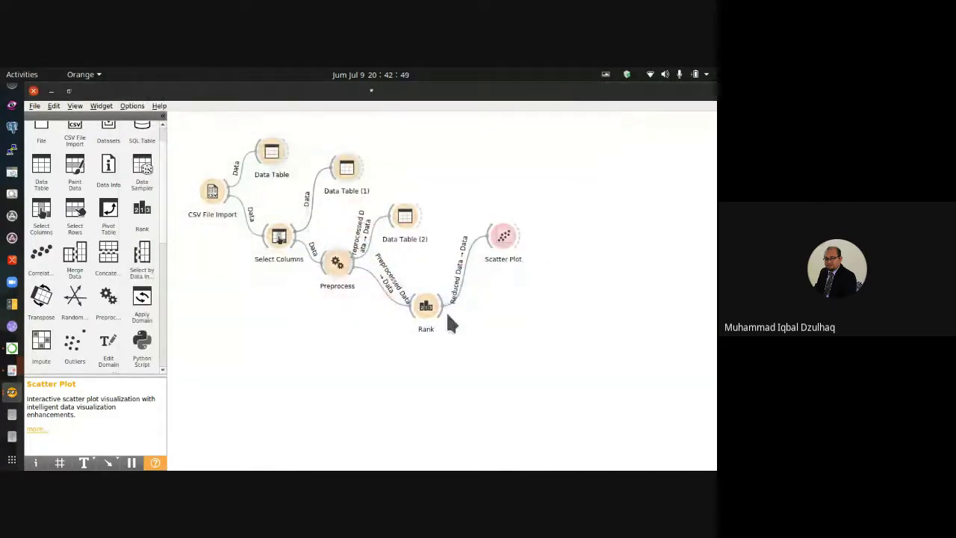
# Add a Distributions widget fed by Rank's reduced data, and space it and Scatter Plot apart on the canvas
pyautogui.moveTo(448, 314); pyautogui.dragTo(508, 311)
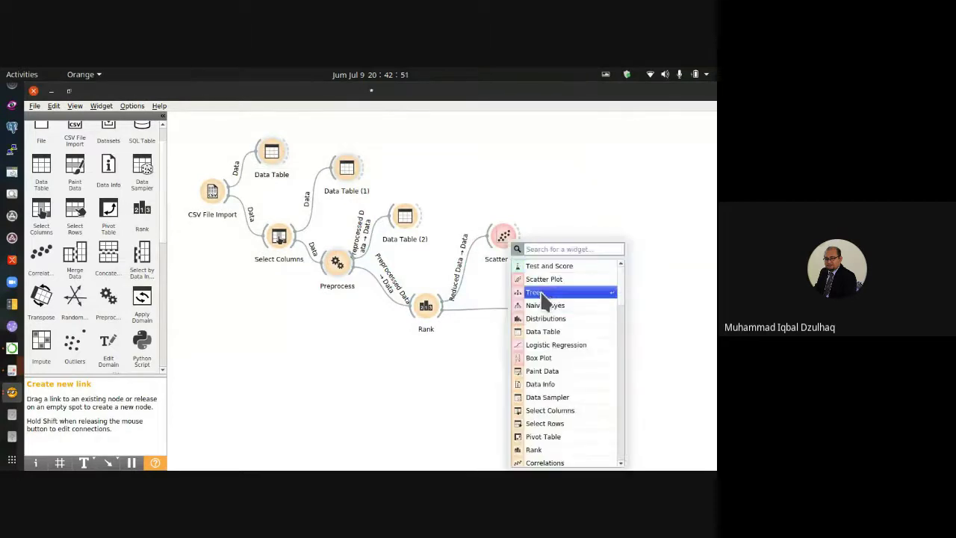
pyautogui.write('d')
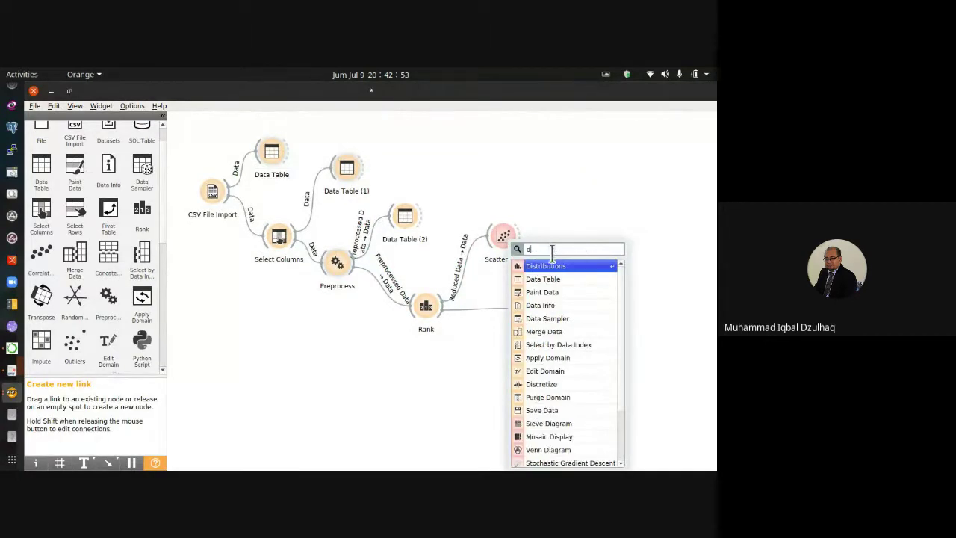
pyautogui.click(548, 266)
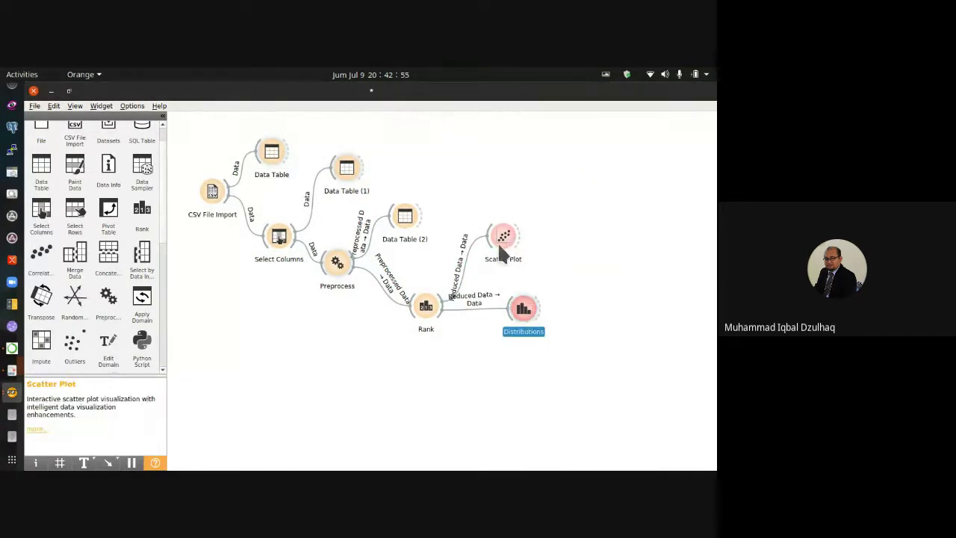
pyautogui.moveTo(499, 245); pyautogui.dragTo(491, 200)
pyautogui.moveTo(529, 309); pyautogui.dragTo(540, 300)
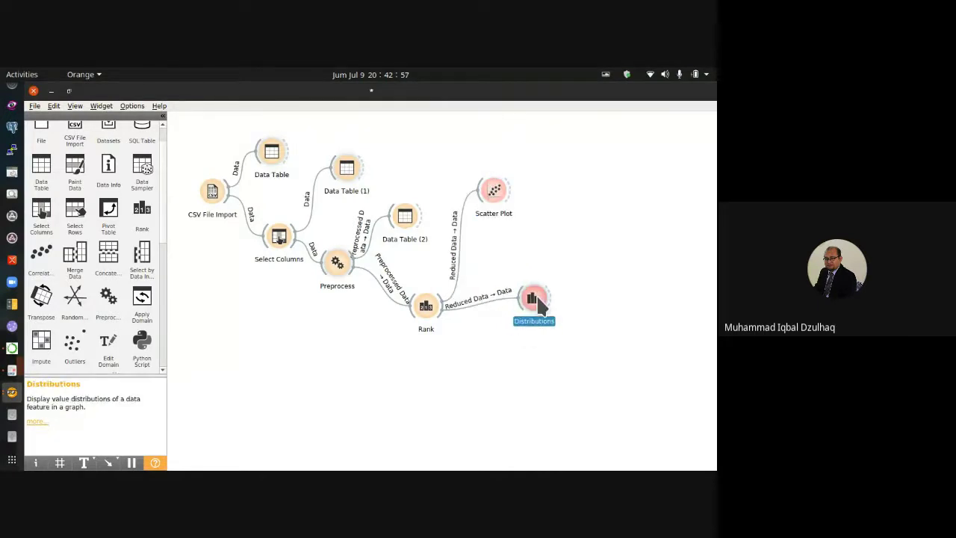
# In Distributions, view Entropy, Energy, ASM and Homogeneity split by Class, and move the legend clear of the Homogeneity curves
pyautogui.doubleClick(538, 298)
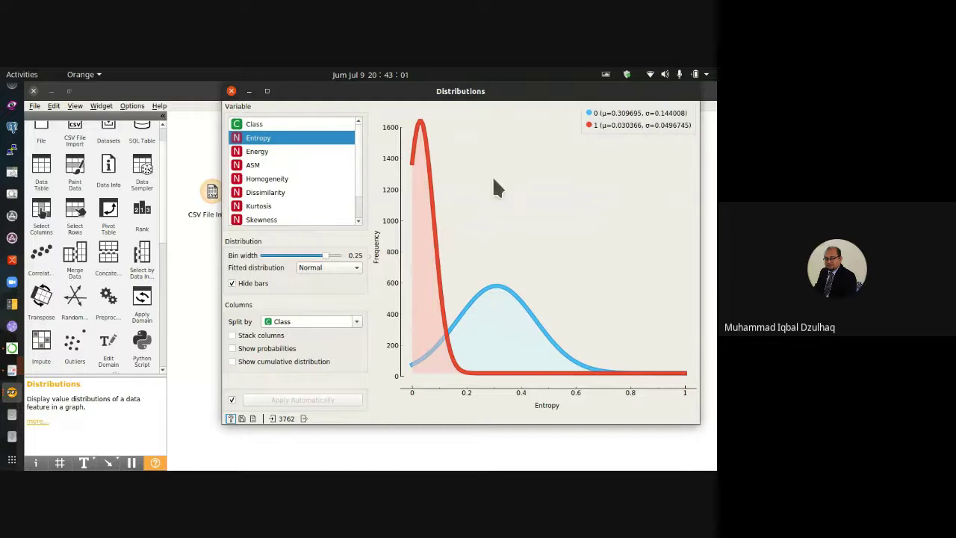
pyautogui.click(266, 152)
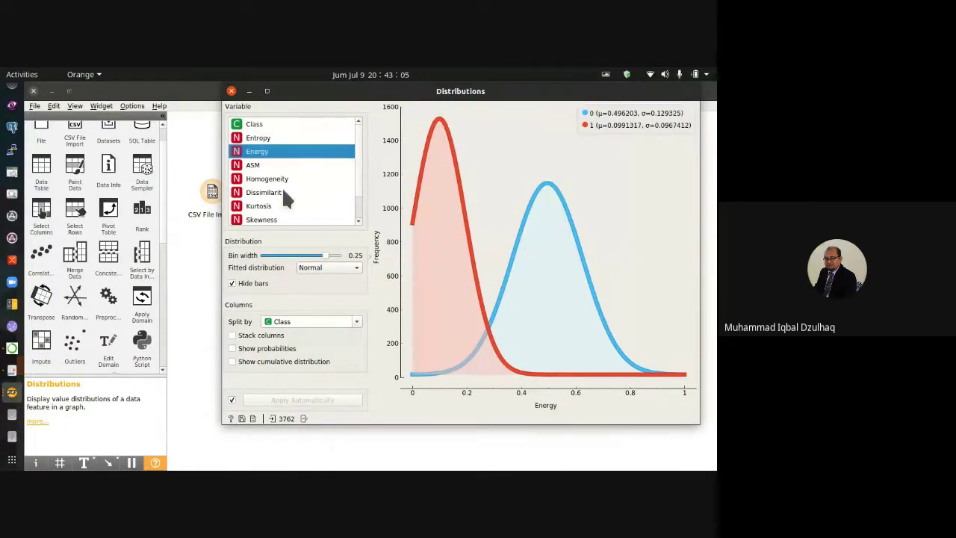
pyautogui.click(267, 165)
pyautogui.click(283, 180)
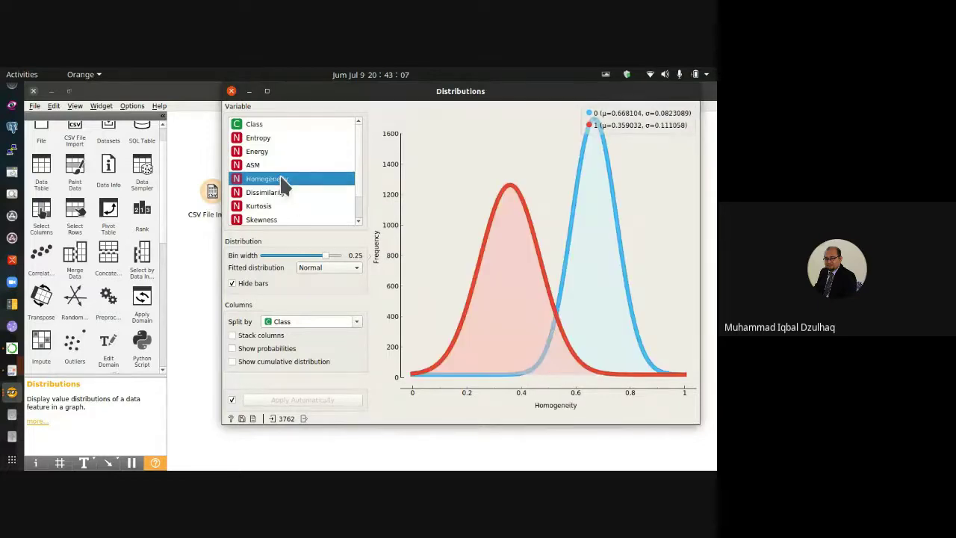
pyautogui.moveTo(633, 131); pyautogui.dragTo(484, 141)
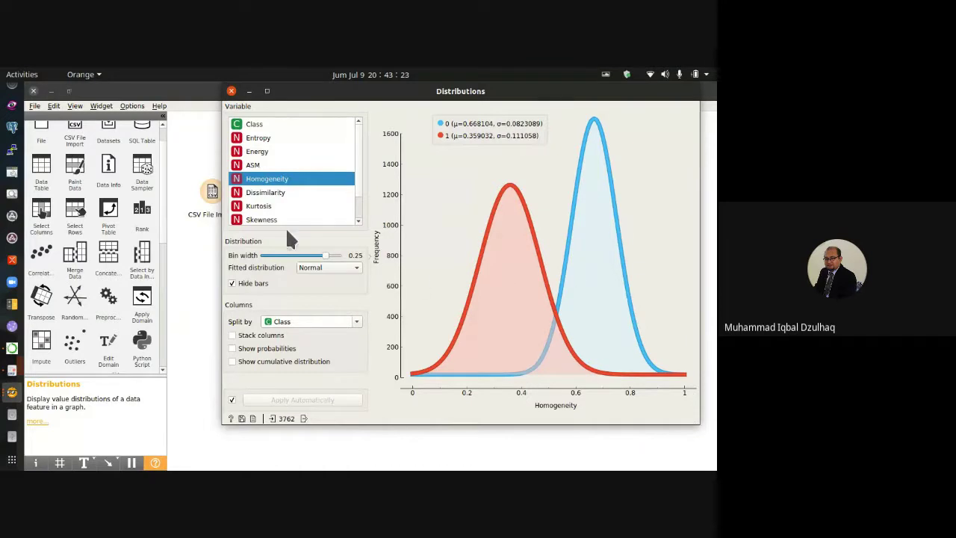
# View the Dissimilarity, Variance, Skewness and Kurtosis distributions, and return to Dissimilarity
pyautogui.click(282, 192)
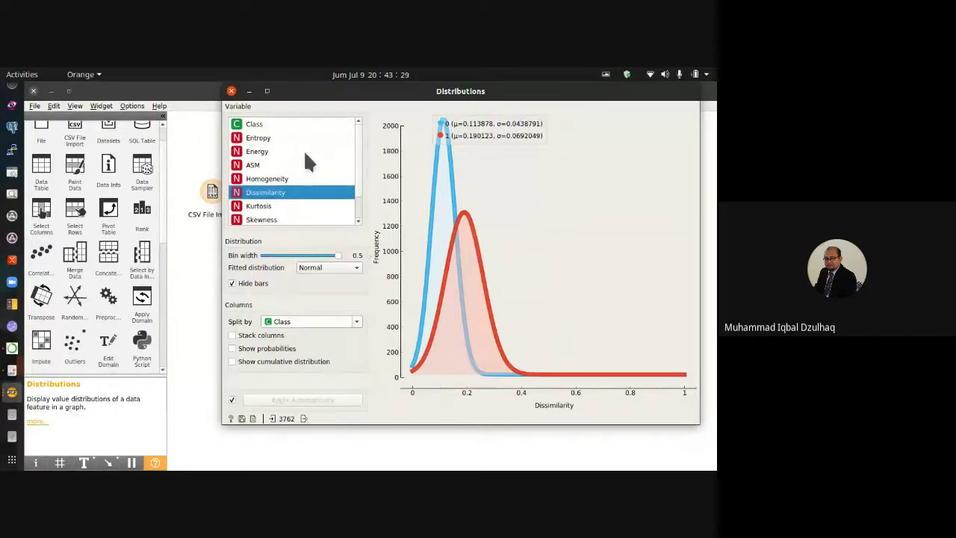
pyautogui.scroll(-1, 309, 163)
pyautogui.click(300, 206)
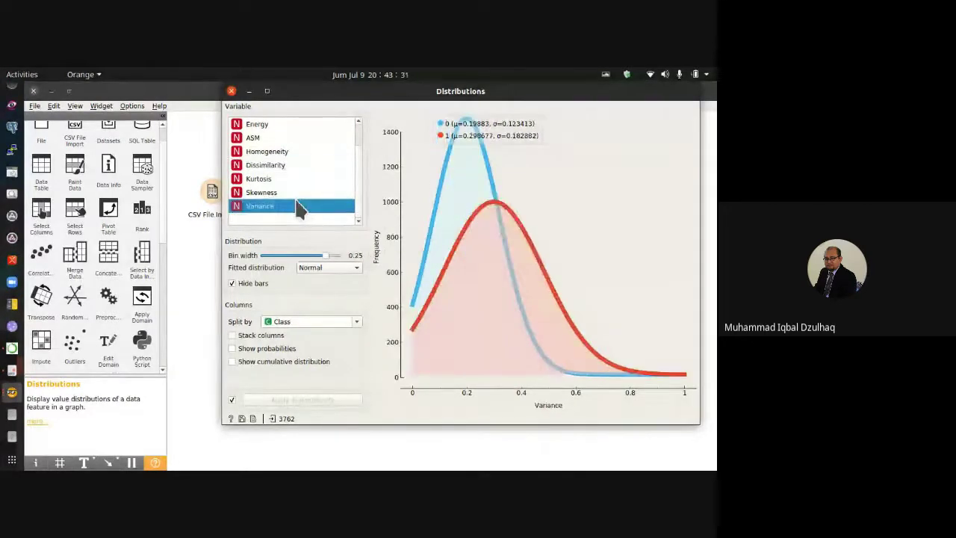
pyautogui.click(300, 192)
pyautogui.click(299, 179)
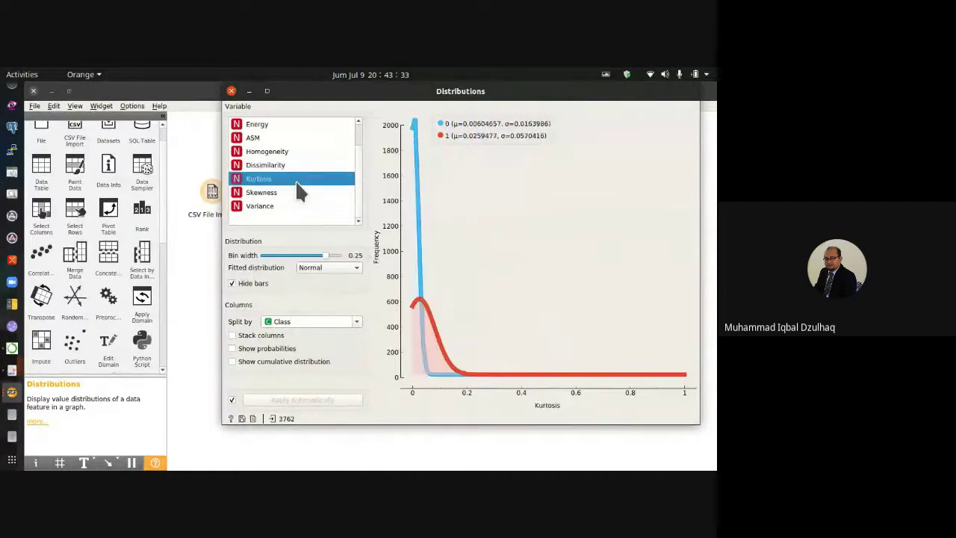
pyautogui.click(302, 168)
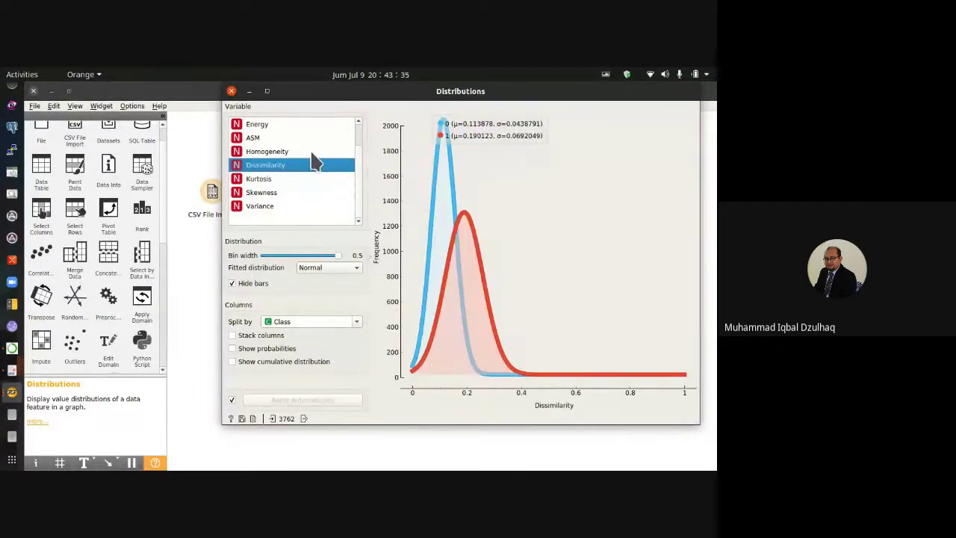
# Compare the Homogeneity, ASM, Entropy and Energy distributions by Class again, ending on Homogeneity, and close the Distributions window
pyautogui.click(314, 152)
pyautogui.click(310, 138)
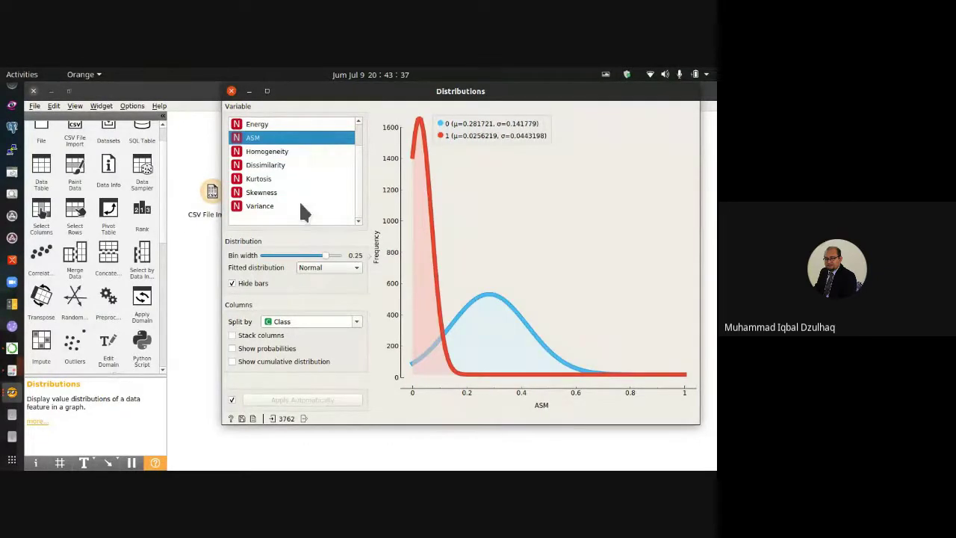
pyautogui.scroll(1, 294, 182)
pyautogui.click(292, 138)
pyautogui.click(290, 150)
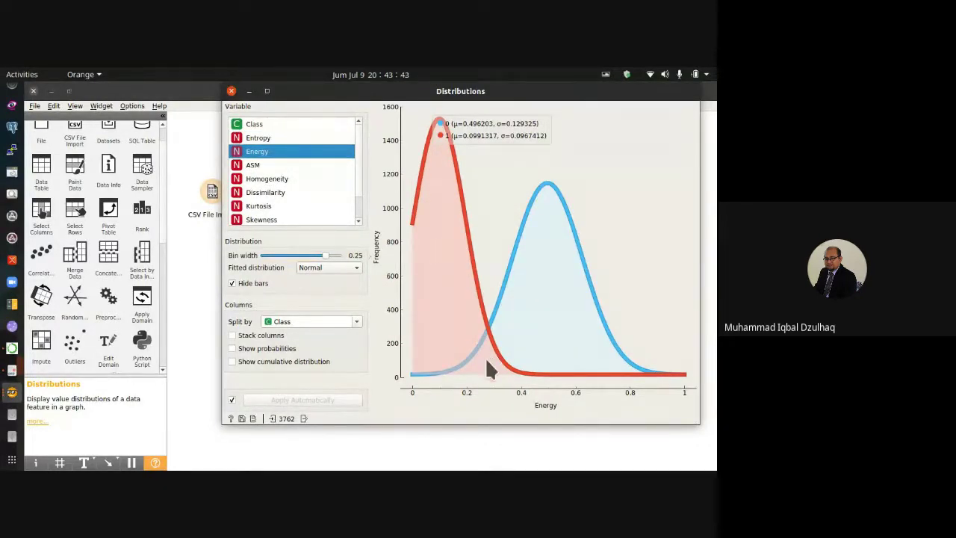
pyautogui.click(267, 165)
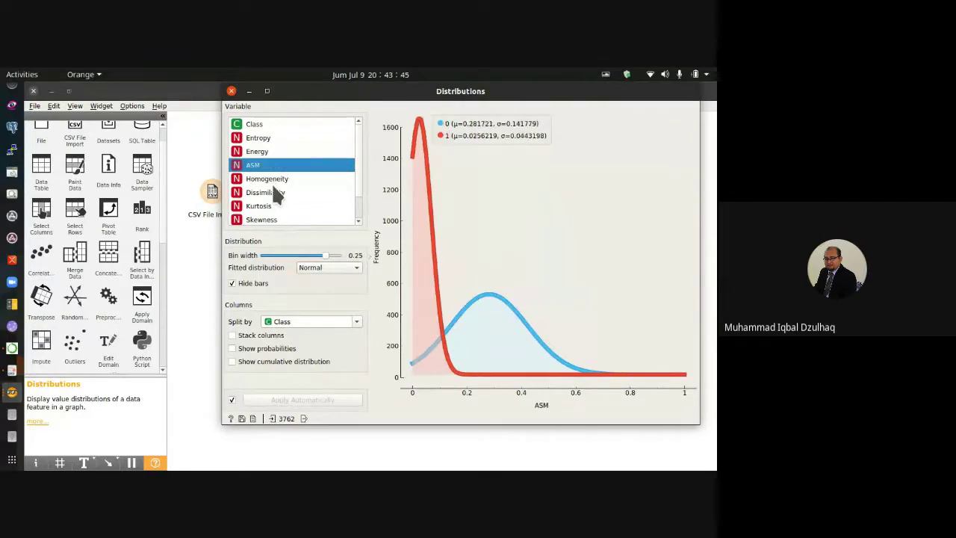
pyautogui.click(276, 181)
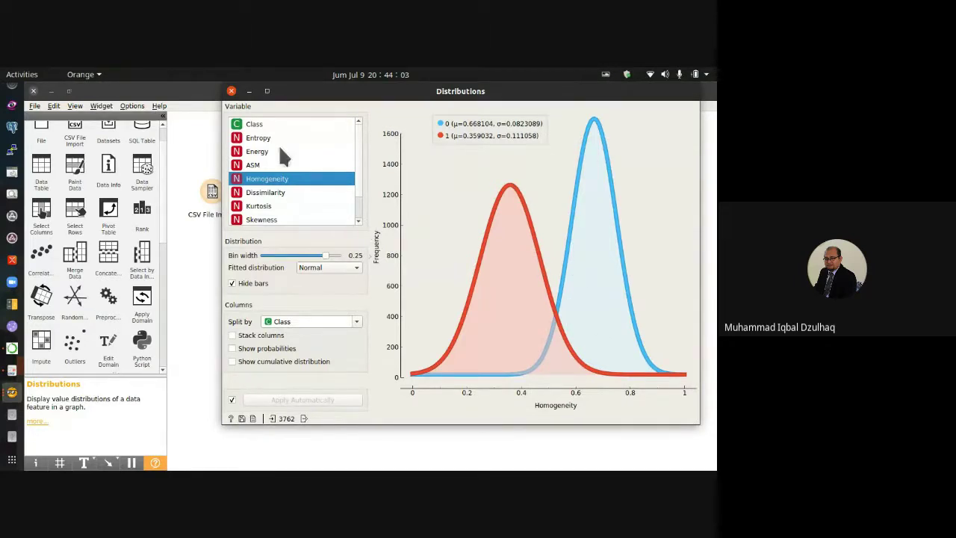
pyautogui.click(231, 91)
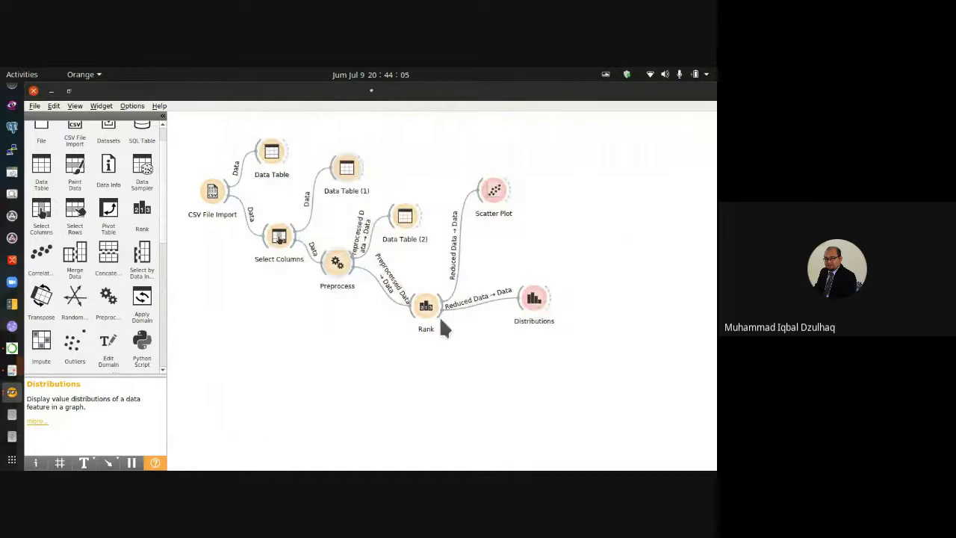
pyautogui.moveTo(426, 305); pyautogui.dragTo(420, 308)
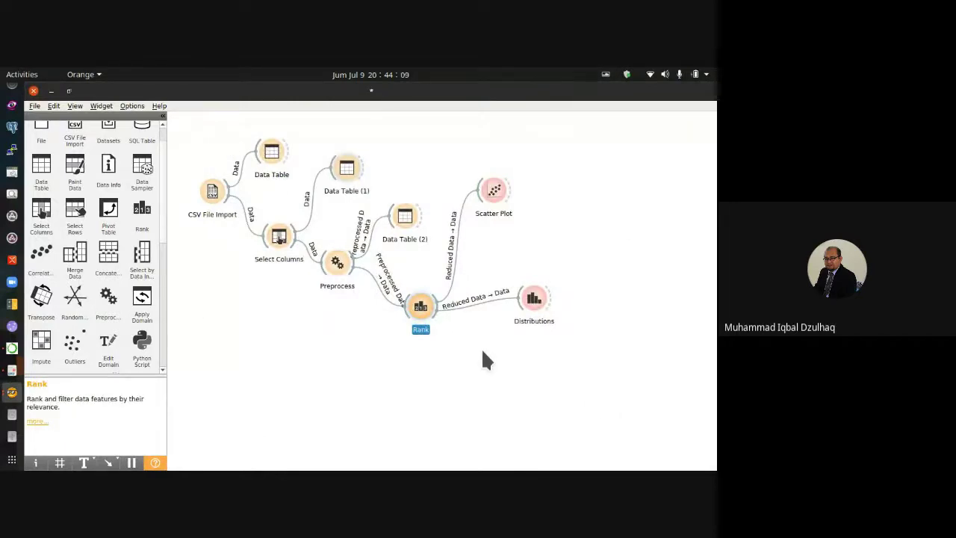
# Switch to the exam PDF in Document Viewer and read the C. Model and D. Evaluate tasks
pyautogui.hotkey('alt', 'Tab')
pyautogui.scroll(-1, 340, 344)
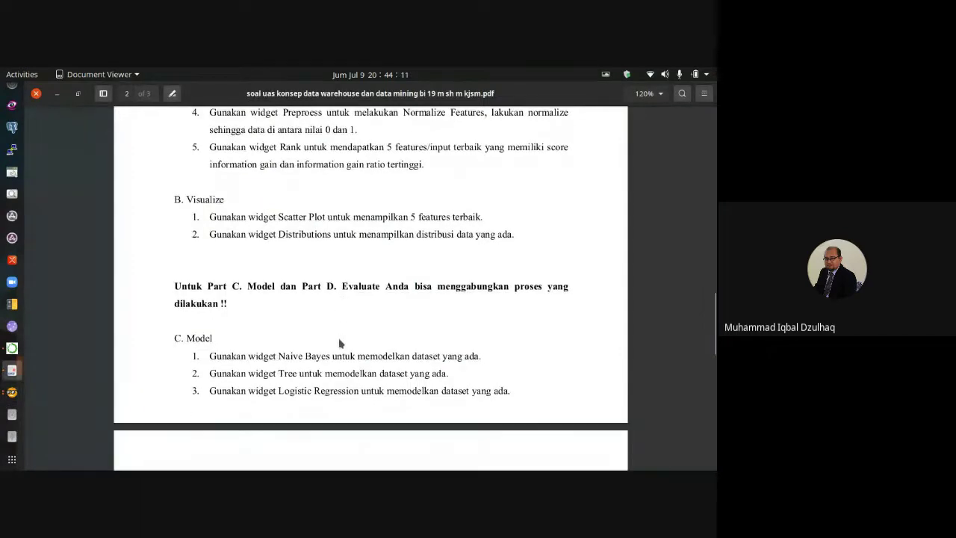
pyautogui.scroll(-1, 344, 346)
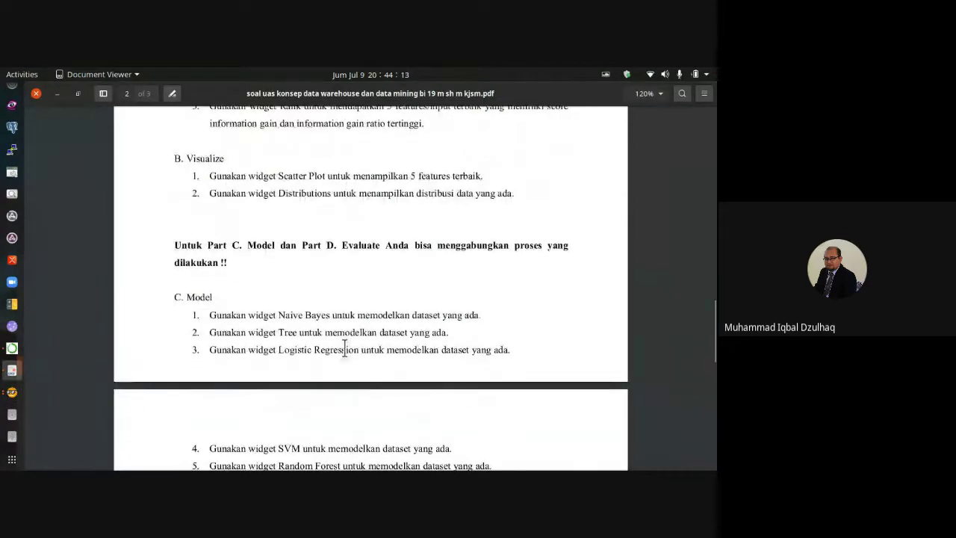
pyautogui.scroll(8, 321, 320)
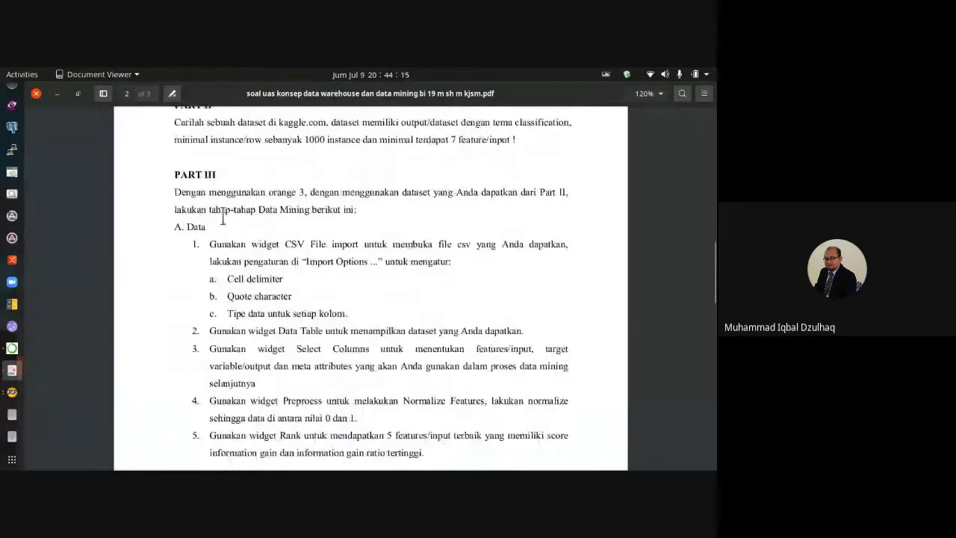
pyautogui.scroll(-8, 319, 315)
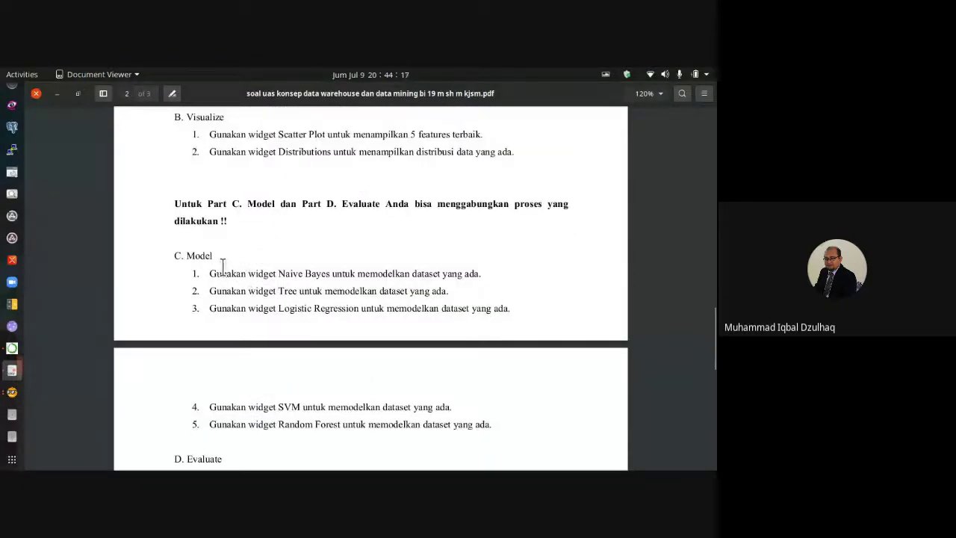
pyautogui.scroll(-2, 224, 272)
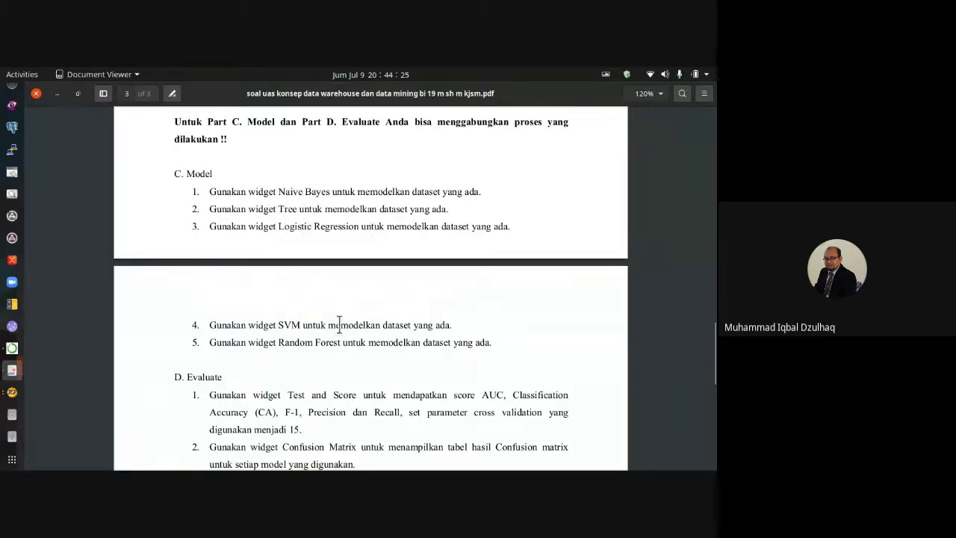
pyautogui.scroll(-3, 424, 314)
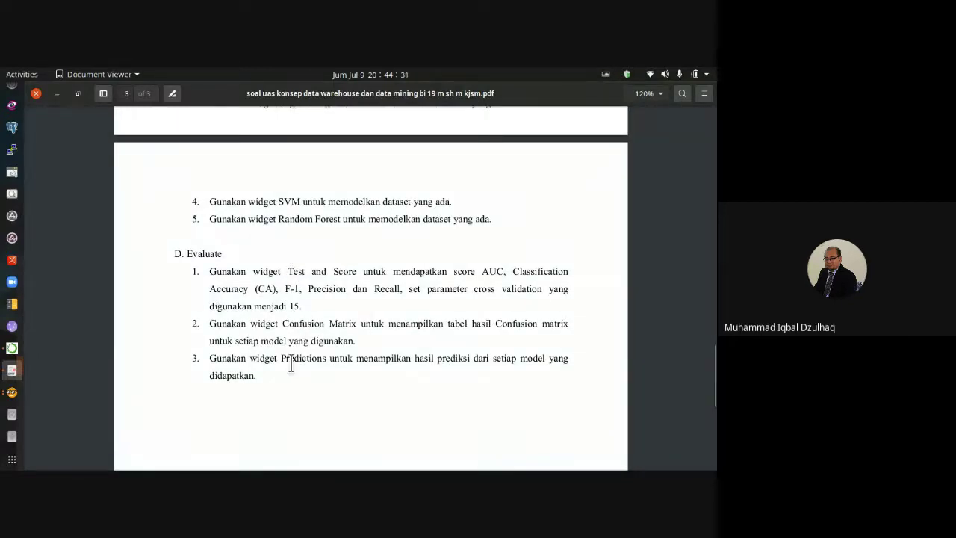
pyautogui.scroll(4, 321, 336)
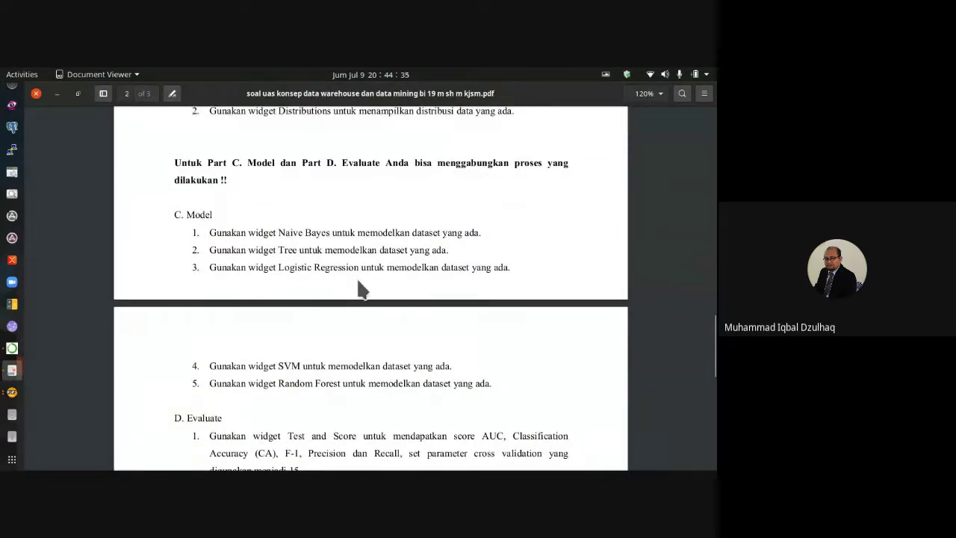
# In the other, already complete Orange workflow, shift Test and Score upward and align its five learner widgets in a column
pyautogui.hotkey('alt', 'Tab')
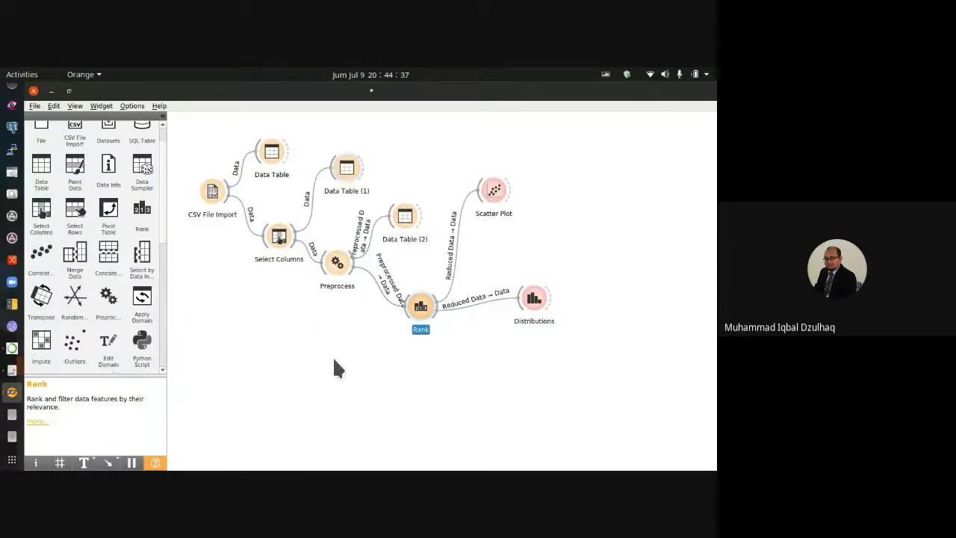
pyautogui.click(12, 391)
pyautogui.click(110, 317)
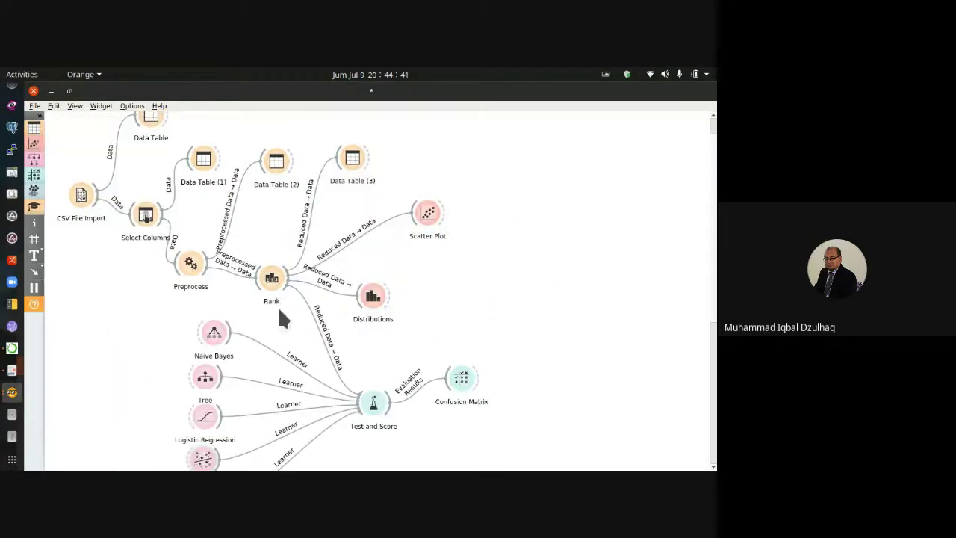
pyautogui.scroll(-5, 522, 284)
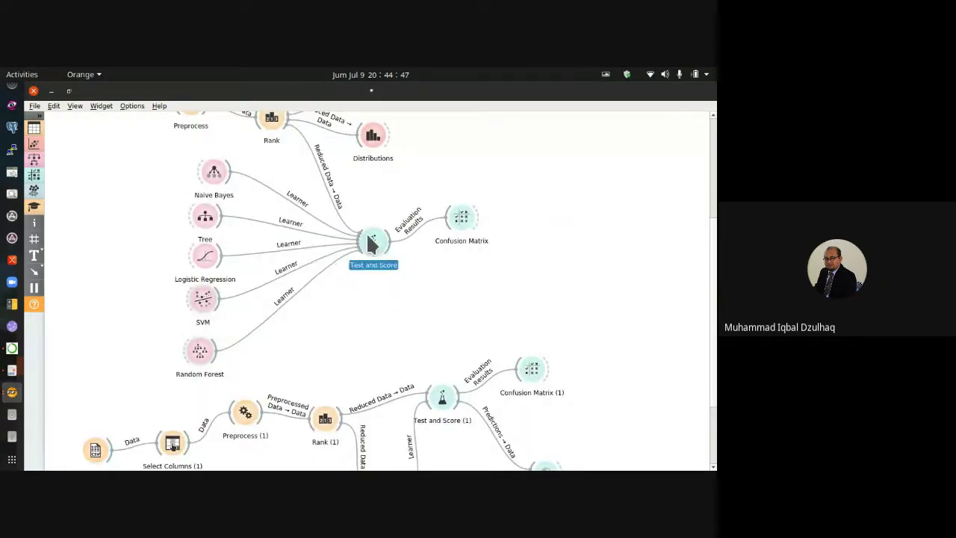
pyautogui.moveTo(366, 231); pyautogui.dragTo(359, 208)
pyautogui.moveTo(214, 173); pyautogui.dragTo(192, 175)
pyautogui.moveTo(208, 220); pyautogui.dragTo(194, 256)
pyautogui.moveTo(206, 306); pyautogui.dragTo(193, 316)
pyautogui.moveTo(200, 348); pyautogui.dragTo(193, 349)
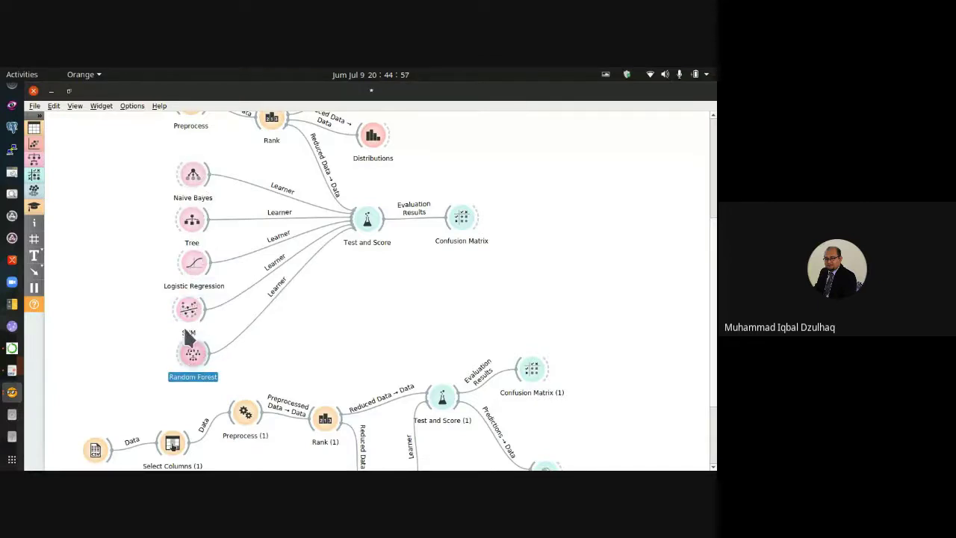
pyautogui.scroll(2, 715, 222)
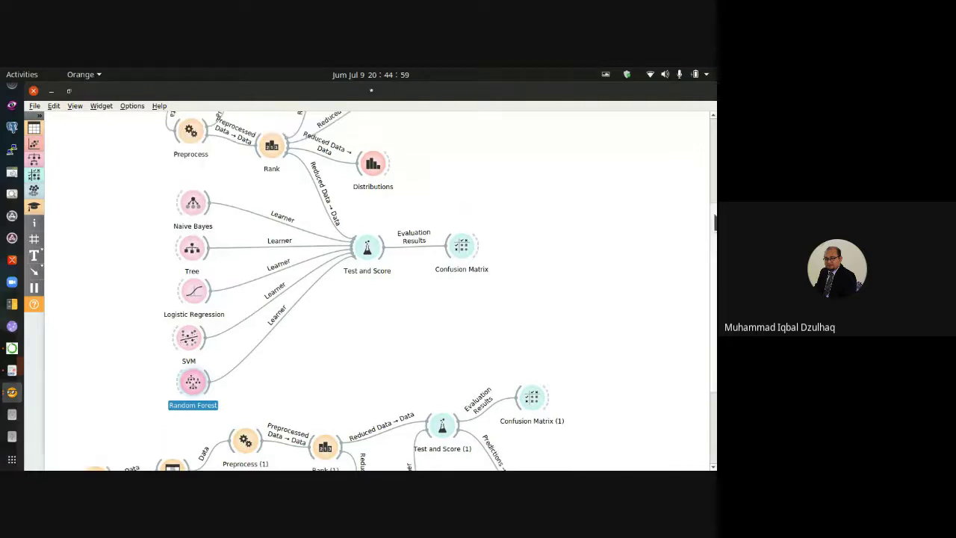
pyautogui.scroll(3, 715, 222)
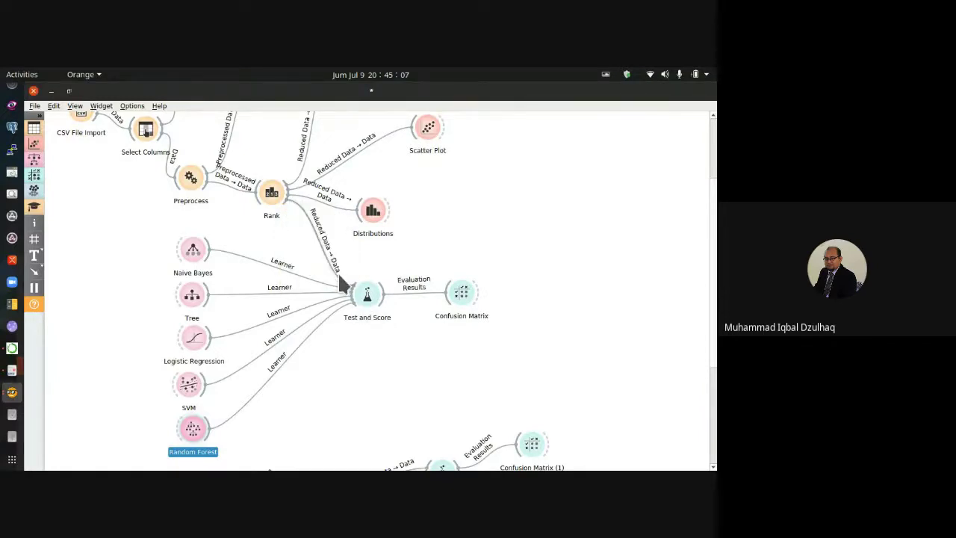
pyautogui.moveTo(344, 280)
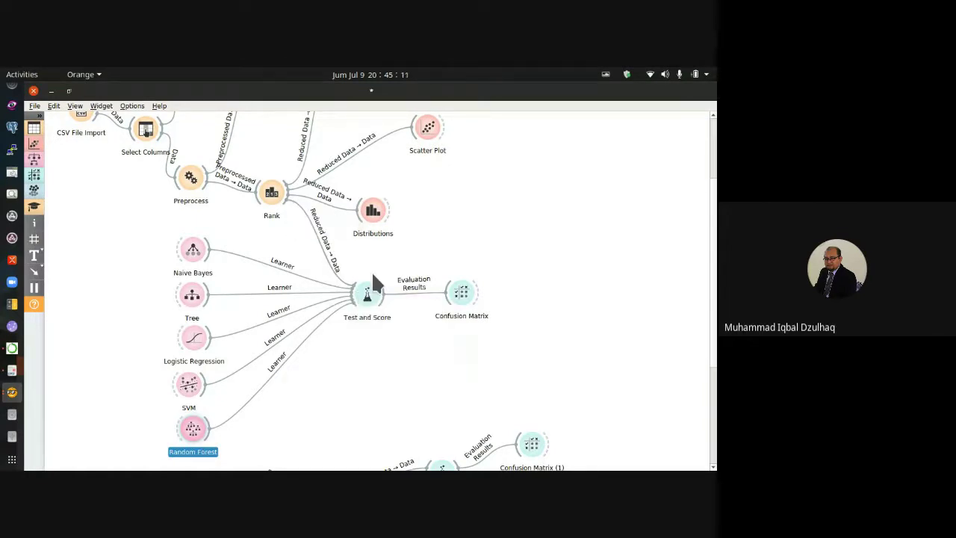
# Return to the workflow in progress and add a Test and Score widget below Rank, fed by Rank's reduced data
pyautogui.click(12, 394)
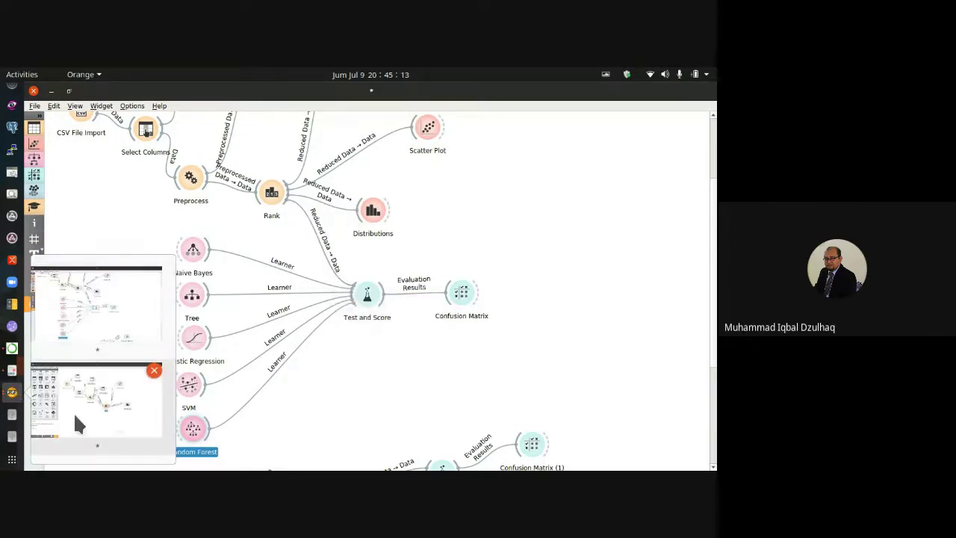
pyautogui.click(112, 411)
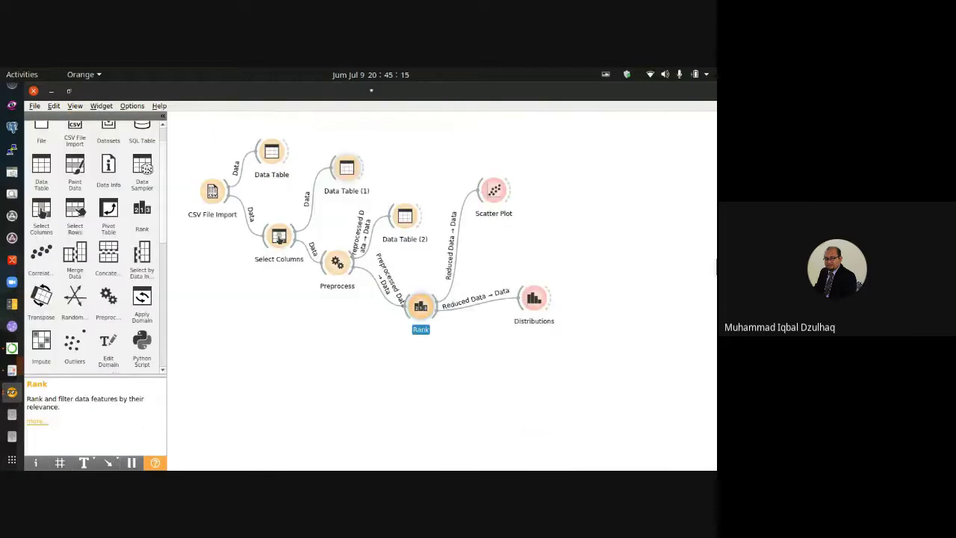
pyautogui.scroll(-5, 84, 260)
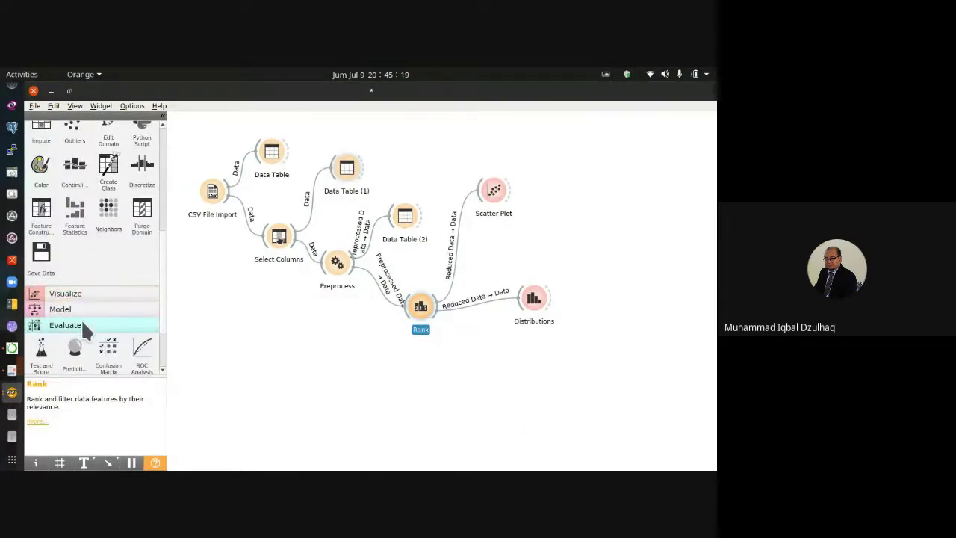
pyautogui.scroll(-1, 95, 325)
pyautogui.moveTo(45, 332); pyautogui.dragTo(520, 351)
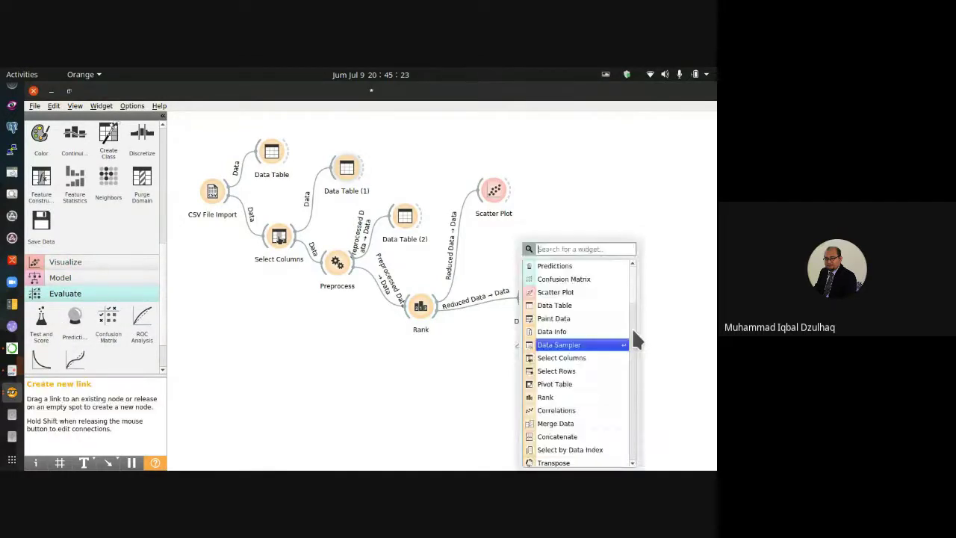
pyautogui.click(647, 259)
pyautogui.moveTo(614, 299); pyautogui.dragTo(467, 383)
pyautogui.moveTo(431, 311); pyautogui.dragTo(471, 369)
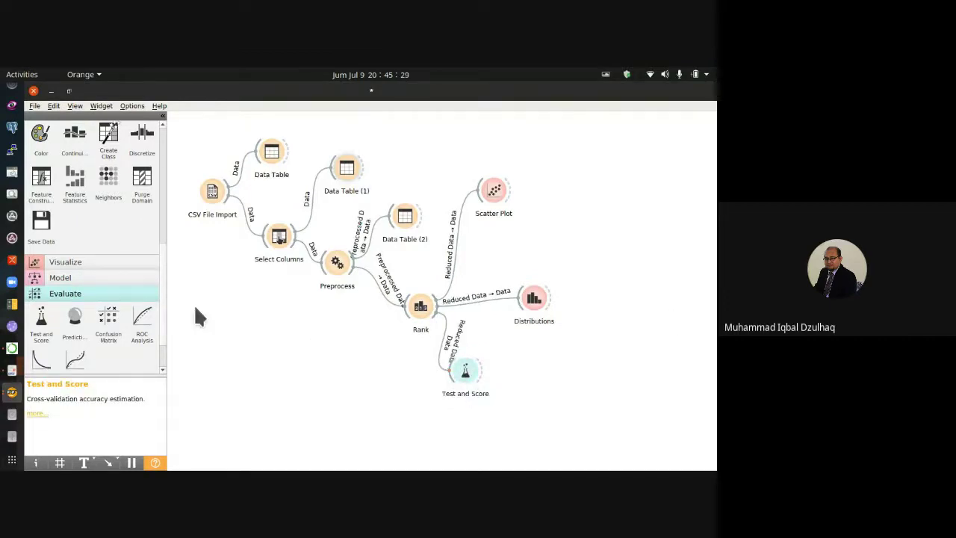
# Add Naive Bayes and Tree model widgets and connect both as learners to Test and Score
pyautogui.click(97, 277)
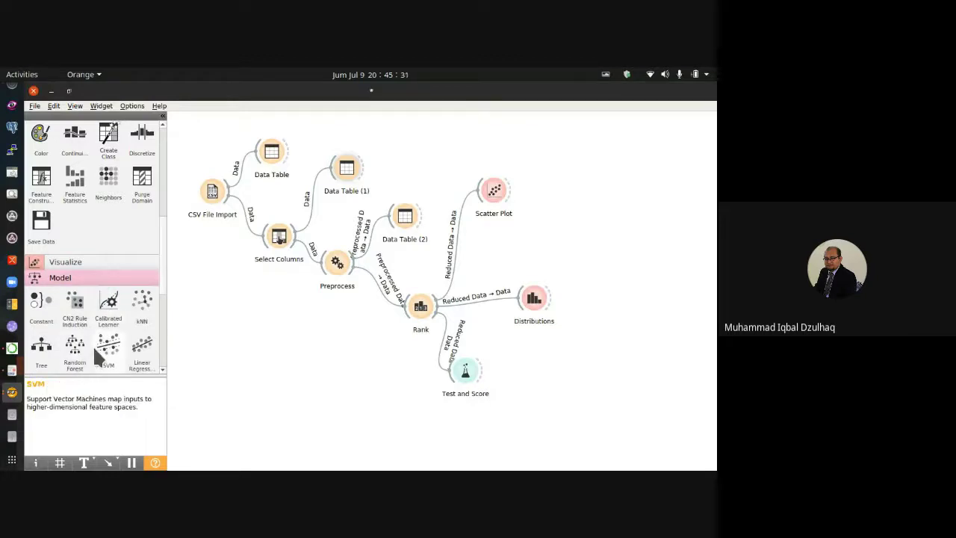
pyautogui.scroll(-2, 94, 344)
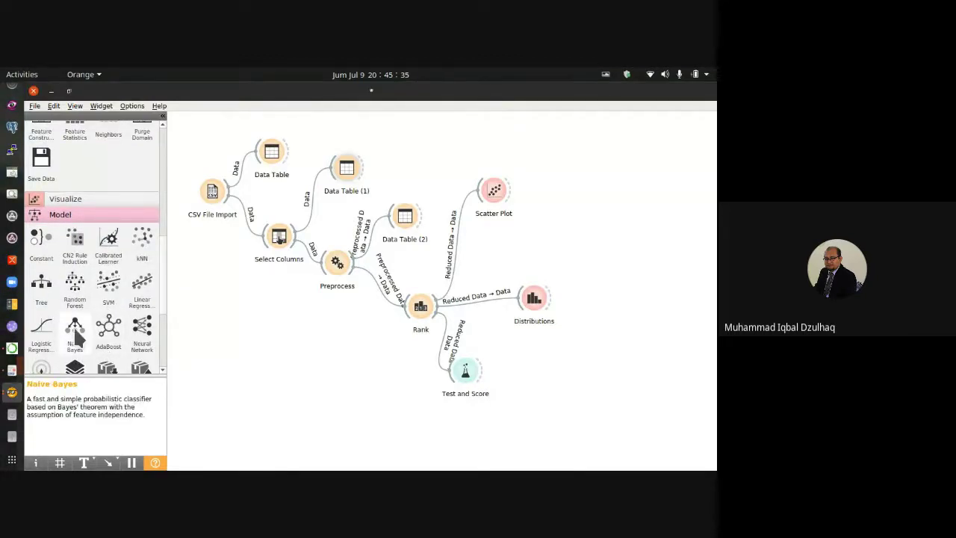
pyautogui.moveTo(75, 326); pyautogui.dragTo(453, 372)
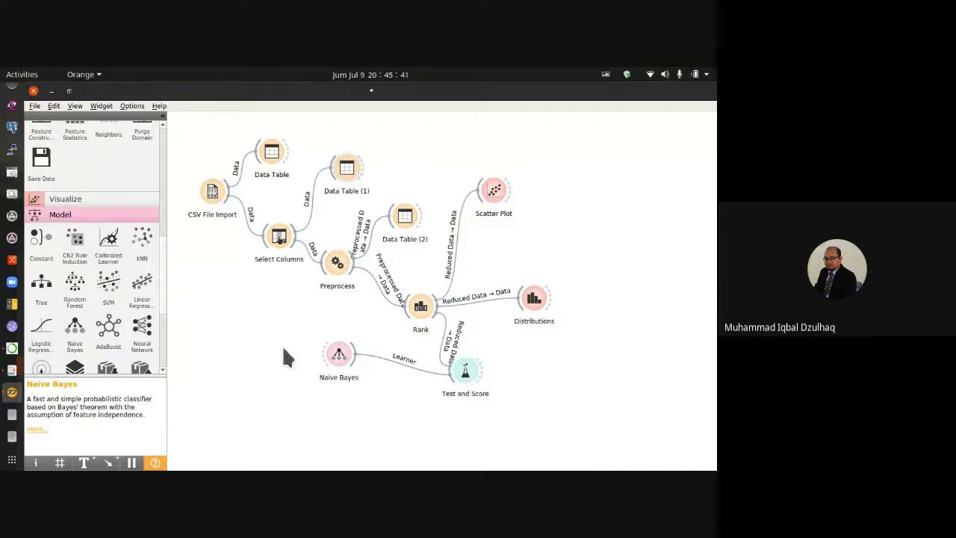
pyautogui.moveTo(41, 283); pyautogui.dragTo(457, 396)
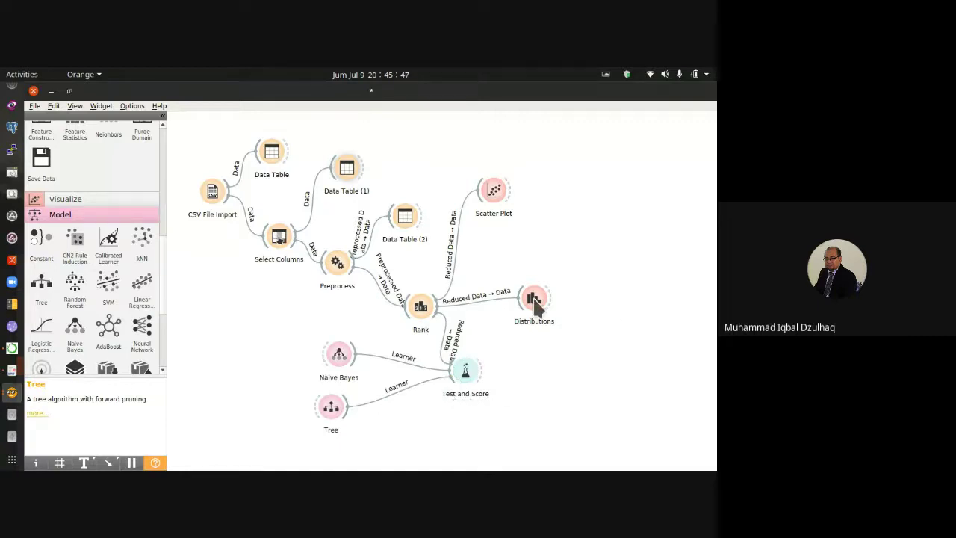
# Dismiss the error message and move Naive Bayes and Tree farther from Test and Score, stacked closely together
pyautogui.scroll(-1, 600, 325)
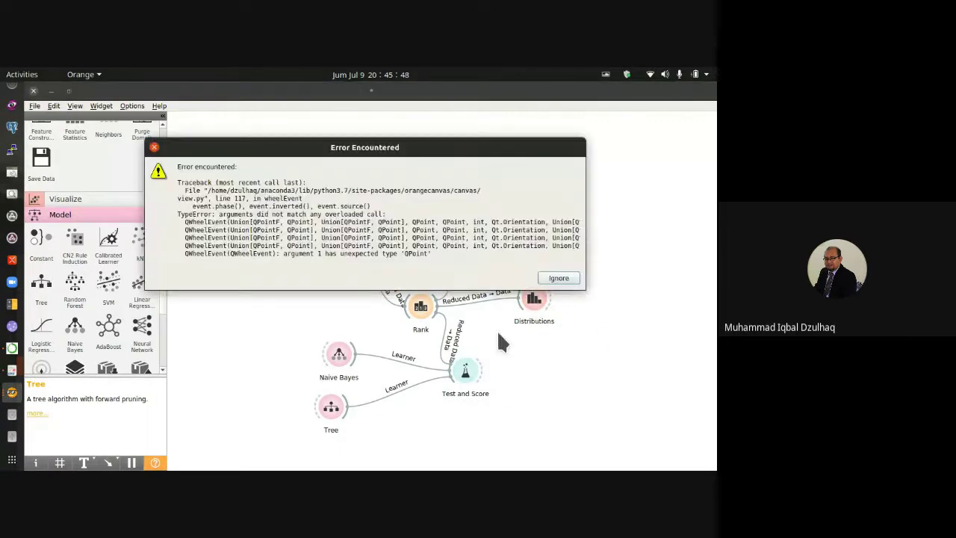
pyautogui.click(574, 276)
pyautogui.moveTo(334, 352); pyautogui.dragTo(316, 346)
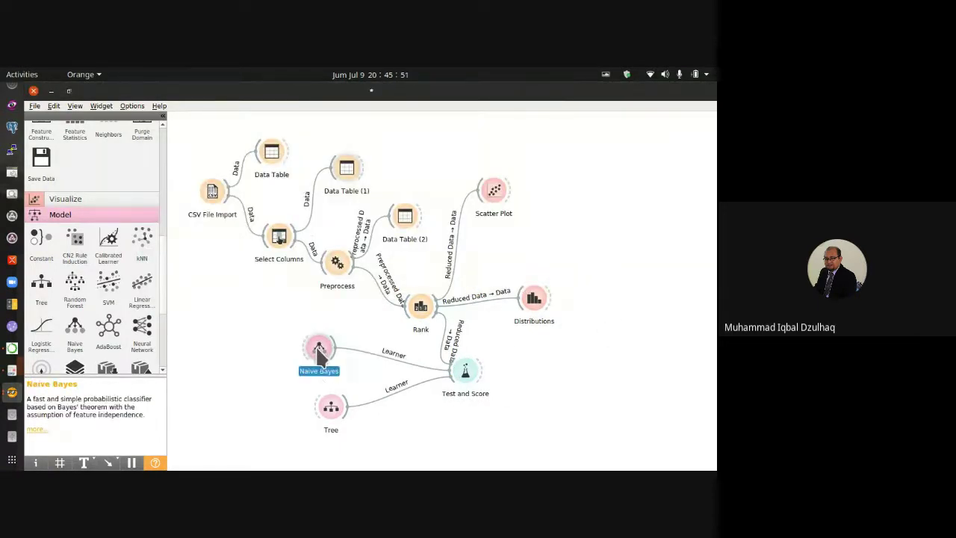
pyautogui.moveTo(333, 405); pyautogui.dragTo(314, 387)
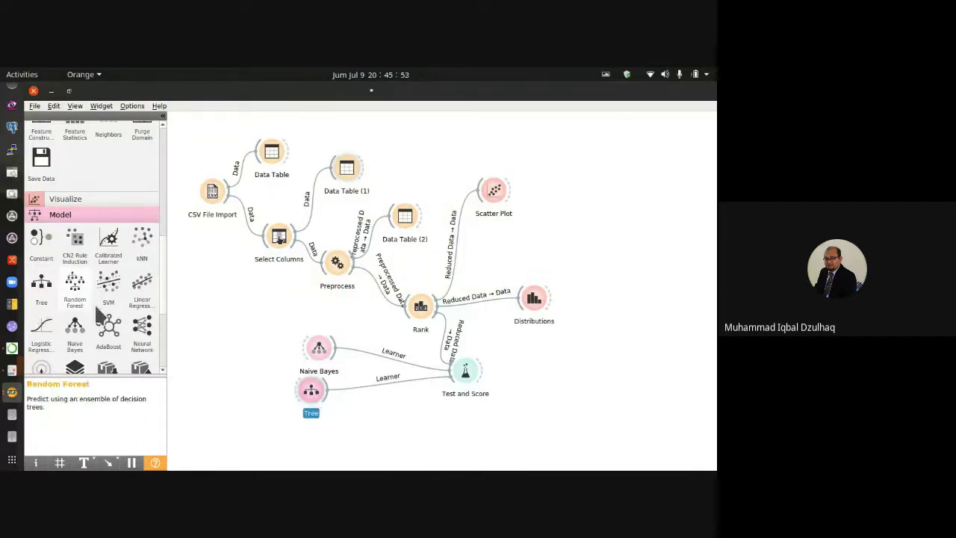
# Add Logistic Regression and SVM model widgets, stack them below Tree, and move Naive Bayes in line with the column
pyautogui.moveTo(42, 327); pyautogui.dragTo(316, 435)
pyautogui.moveTo(321, 362); pyautogui.dragTo(310, 357)
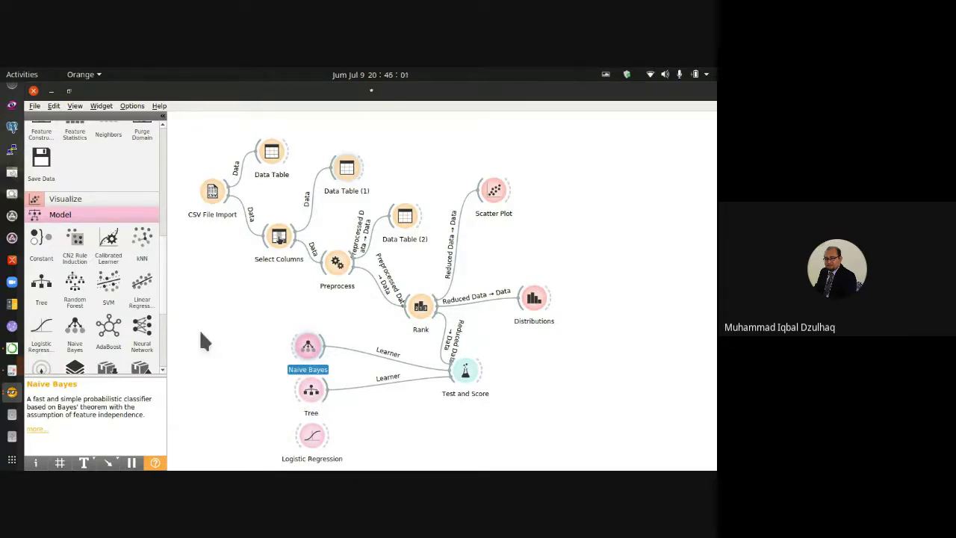
pyautogui.click(116, 295)
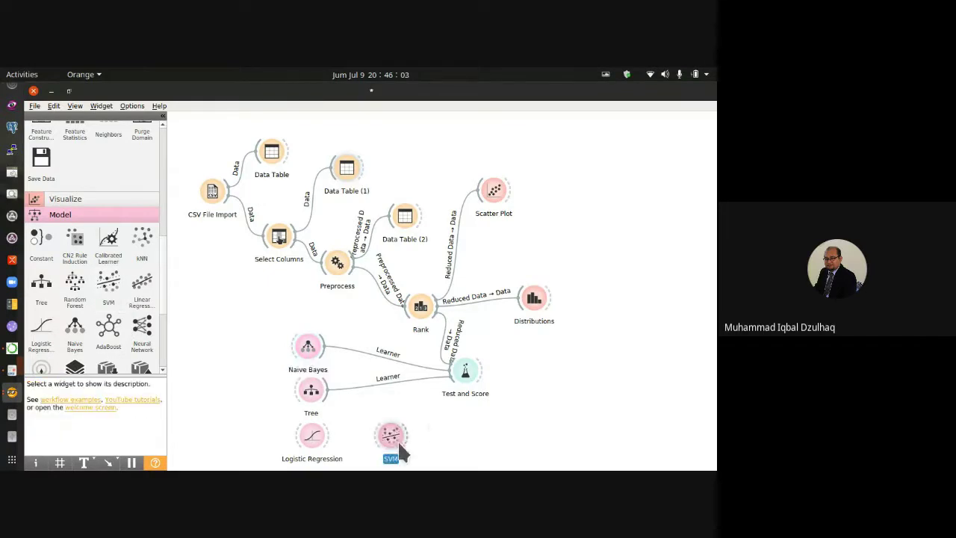
pyautogui.moveTo(398, 440); pyautogui.dragTo(310, 459)
pyautogui.moveTo(334, 463)
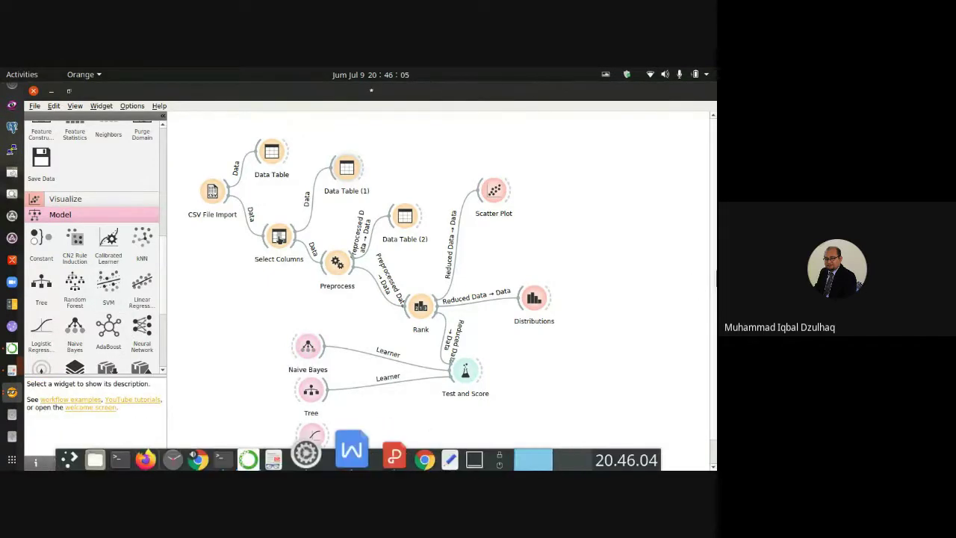
pyautogui.scroll(-1, 631, 308)
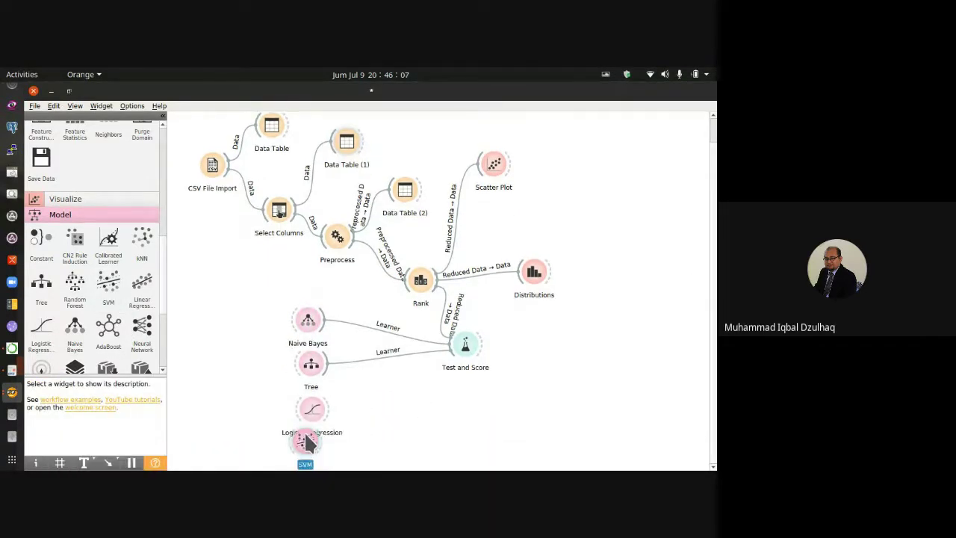
pyautogui.moveTo(306, 442); pyautogui.dragTo(310, 456)
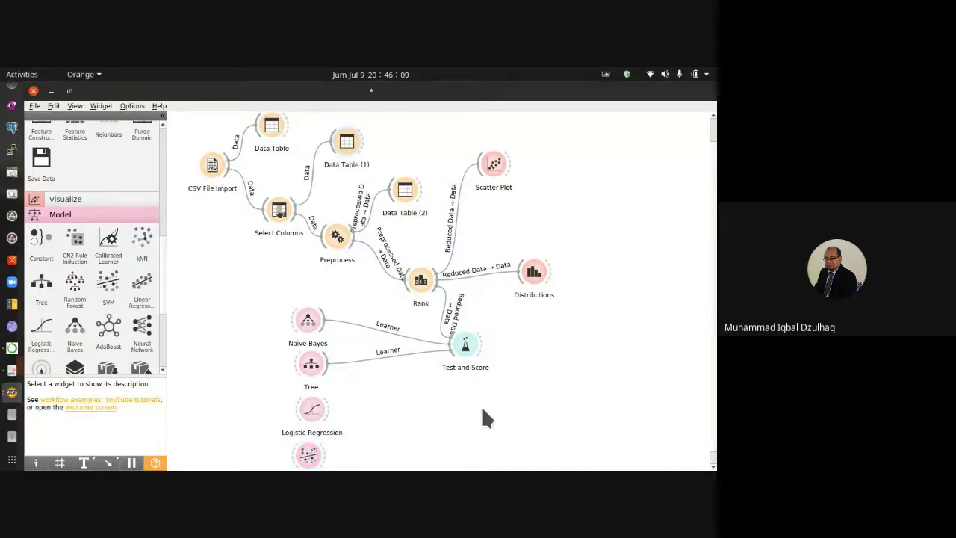
pyautogui.scroll(-1, 484, 418)
pyautogui.moveTo(310, 441); pyautogui.dragTo(310, 446)
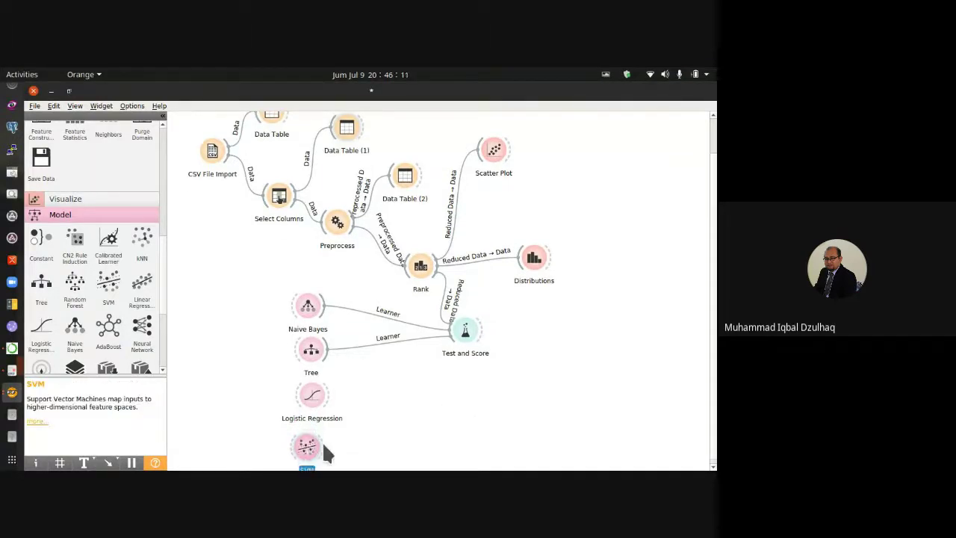
pyautogui.click(447, 403)
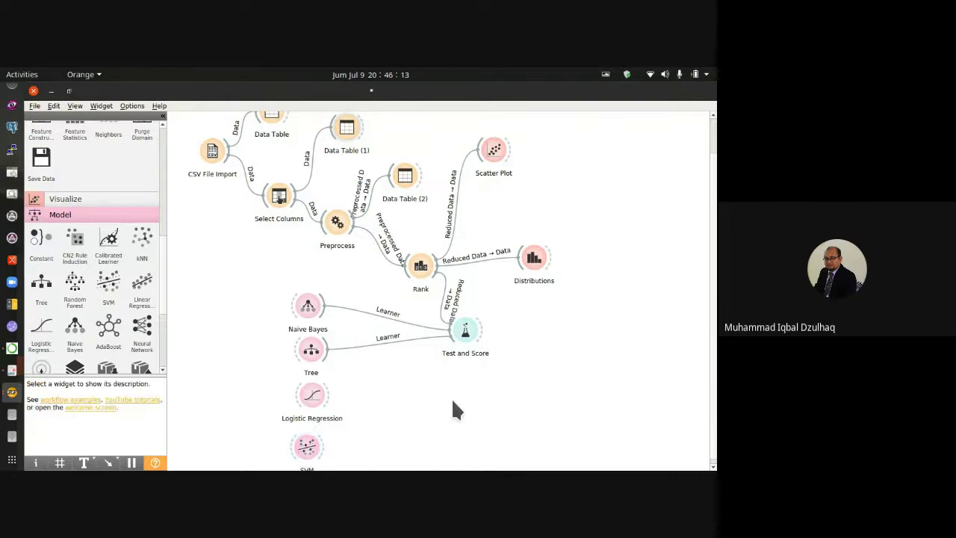
pyautogui.scroll(-1, 451, 397)
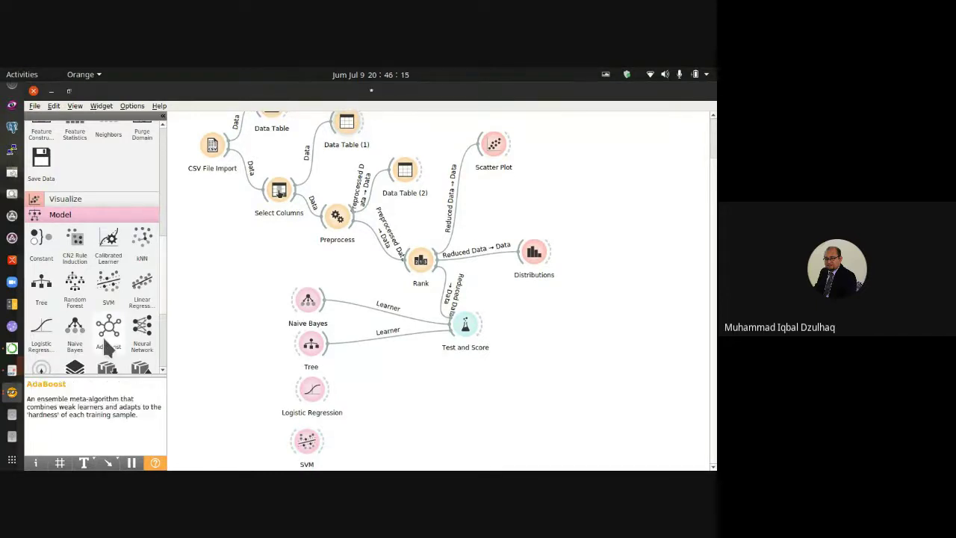
# Add a Random Forest model widget and place it below SVM at the end of the learner column
pyautogui.click(75, 283)
pyautogui.moveTo(390, 444); pyautogui.dragTo(310, 469)
pyautogui.scroll(-2, 576, 390)
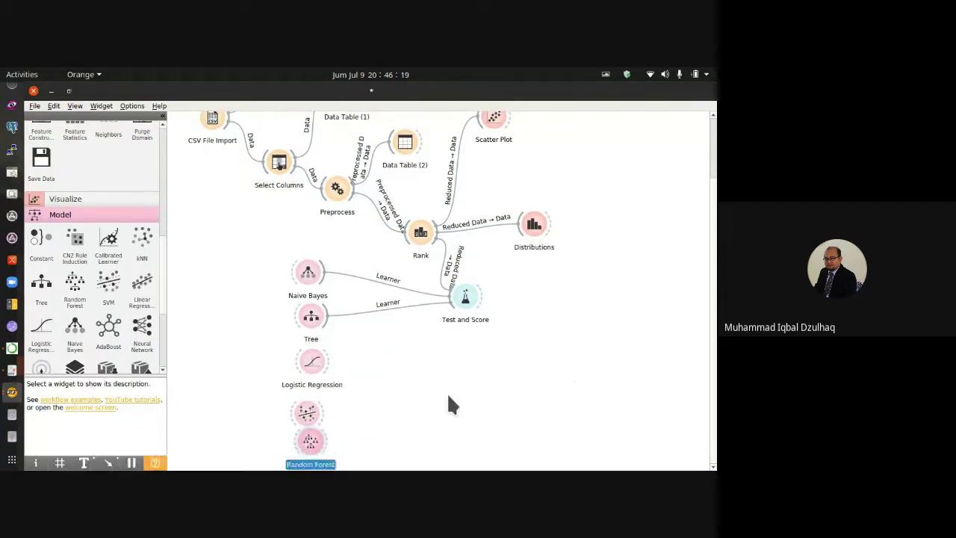
pyautogui.moveTo(313, 445); pyautogui.dragTo(313, 463)
# Connect Logistic Regression, SVM and Random Forest as learners to Test and Score
pyautogui.moveTo(327, 362); pyautogui.dragTo(449, 311)
pyautogui.moveTo(329, 414); pyautogui.dragTo(464, 302)
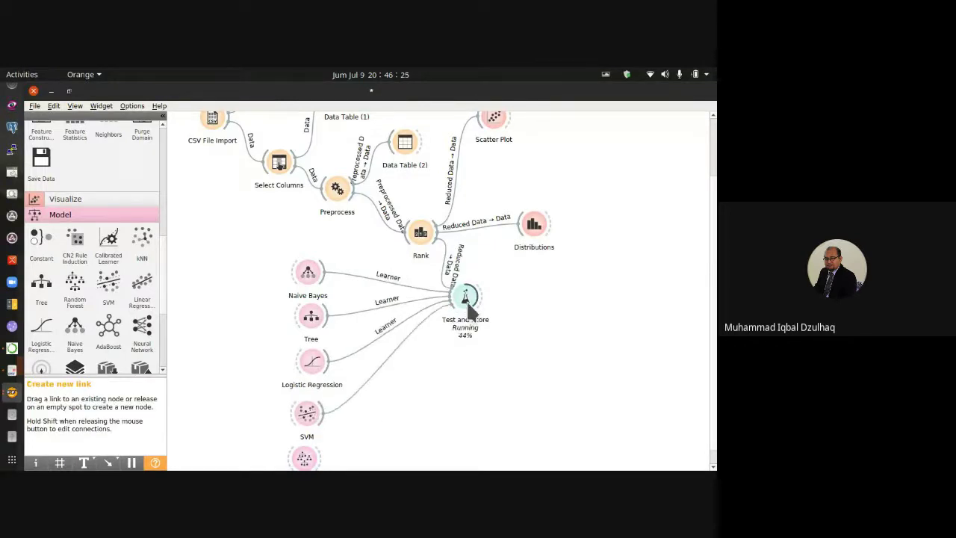
pyautogui.moveTo(318, 450); pyautogui.dragTo(465, 300)
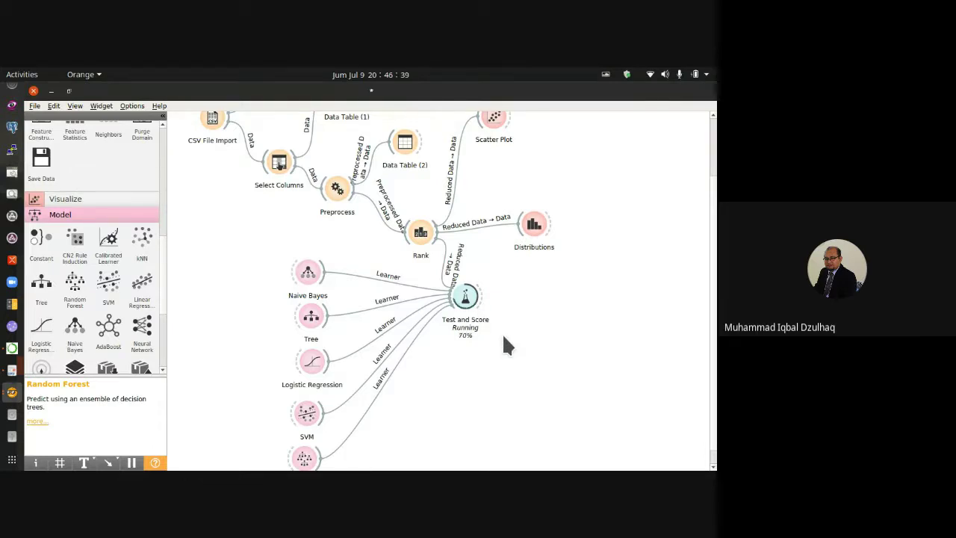
# Move Naive Bayes, Tree, Logistic Regression and SVM slightly farther from Test and Score to line up the learner column
pyautogui.moveTo(312, 266); pyautogui.dragTo(302, 262)
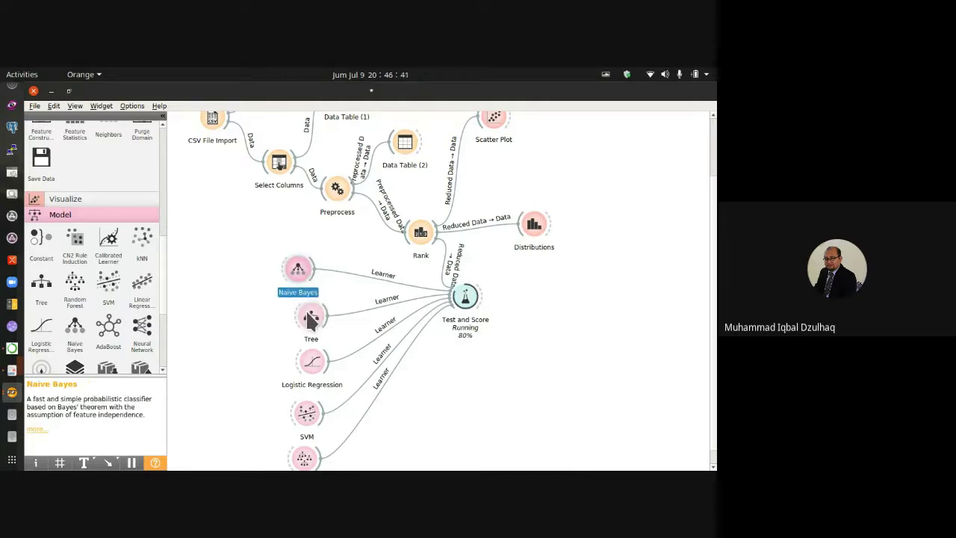
pyautogui.moveTo(313, 317); pyautogui.dragTo(294, 315)
pyautogui.moveTo(311, 360); pyautogui.dragTo(298, 367)
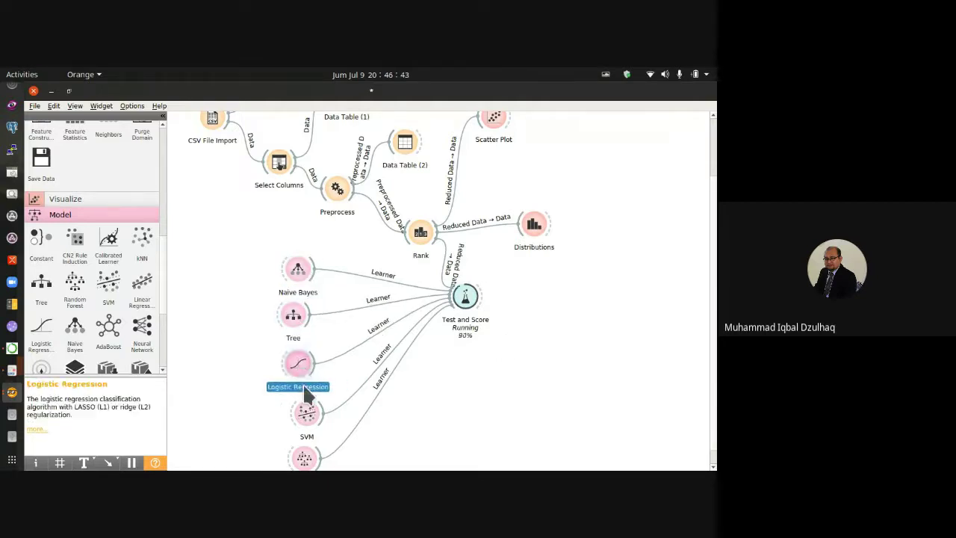
pyautogui.moveTo(308, 418); pyautogui.dragTo(296, 421)
# Review the settings of the Naive Bayes and Tree learners without changing them
pyautogui.doubleClick(301, 273)
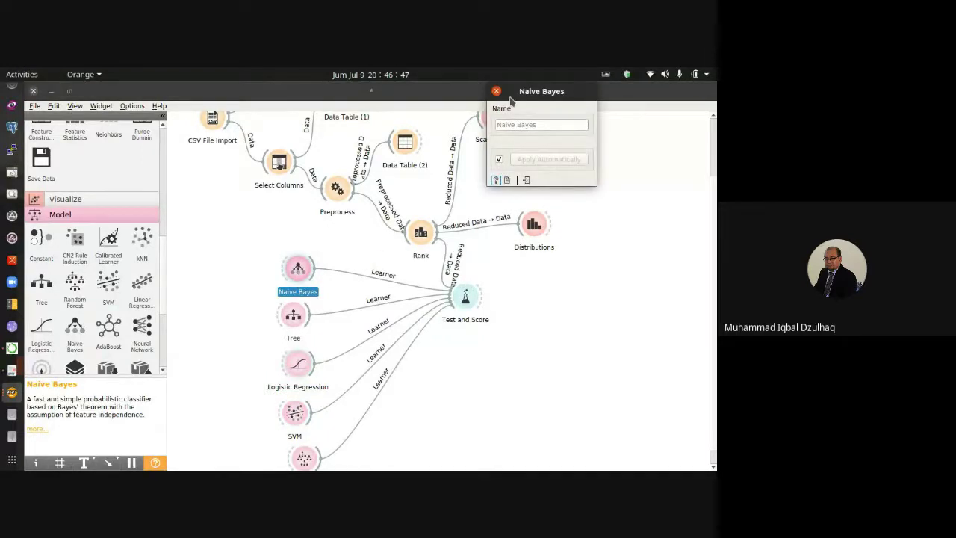
pyautogui.click(496, 92)
pyautogui.click(294, 316)
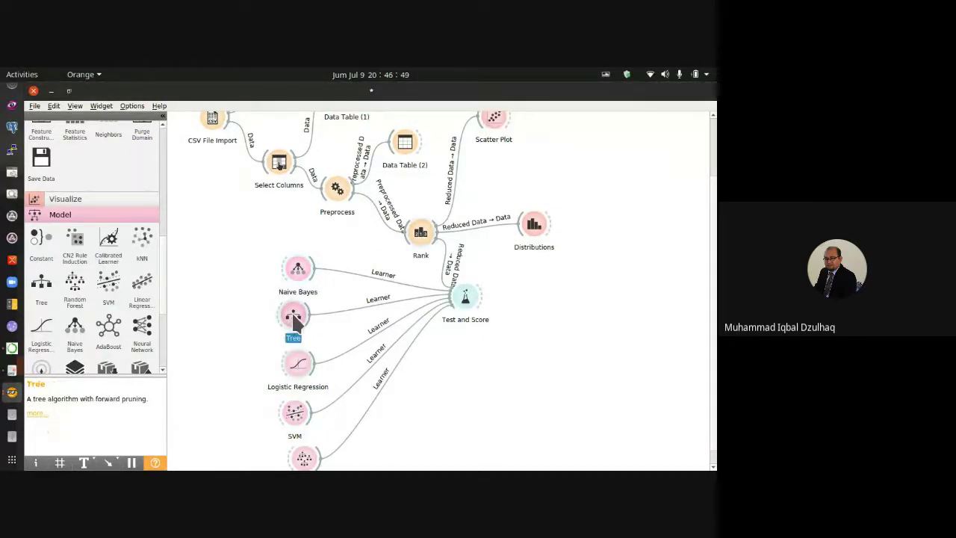
pyautogui.doubleClick(293, 317)
pyautogui.moveTo(425, 210); pyautogui.dragTo(517, 158)
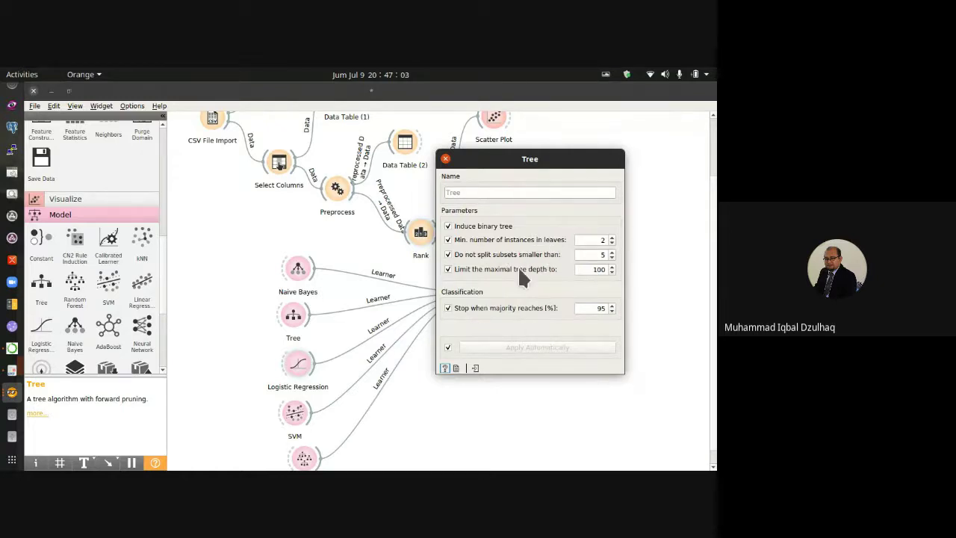
pyautogui.click(446, 158)
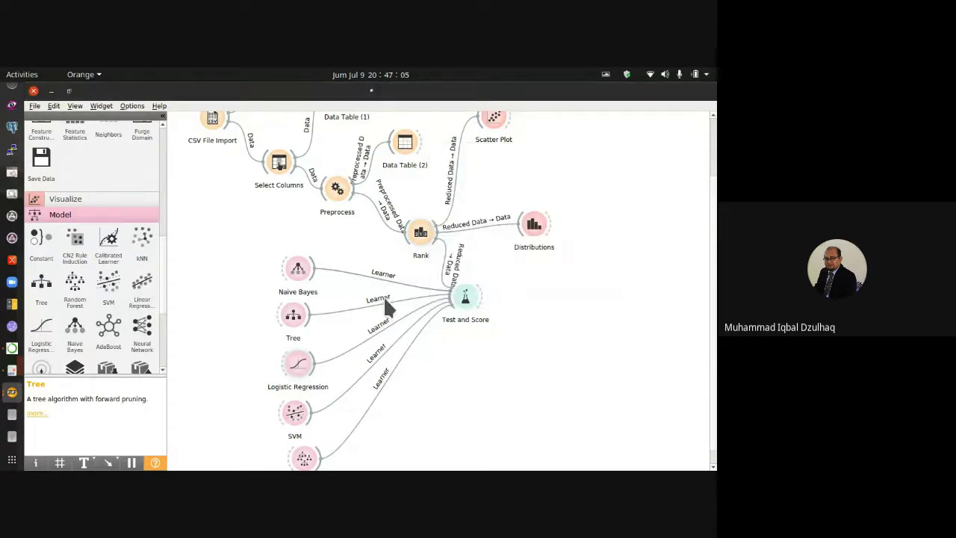
# Set the Logistic Regression learner's regularization type to Lasso (L1)
pyautogui.click(298, 368)
pyautogui.doubleClick(299, 368)
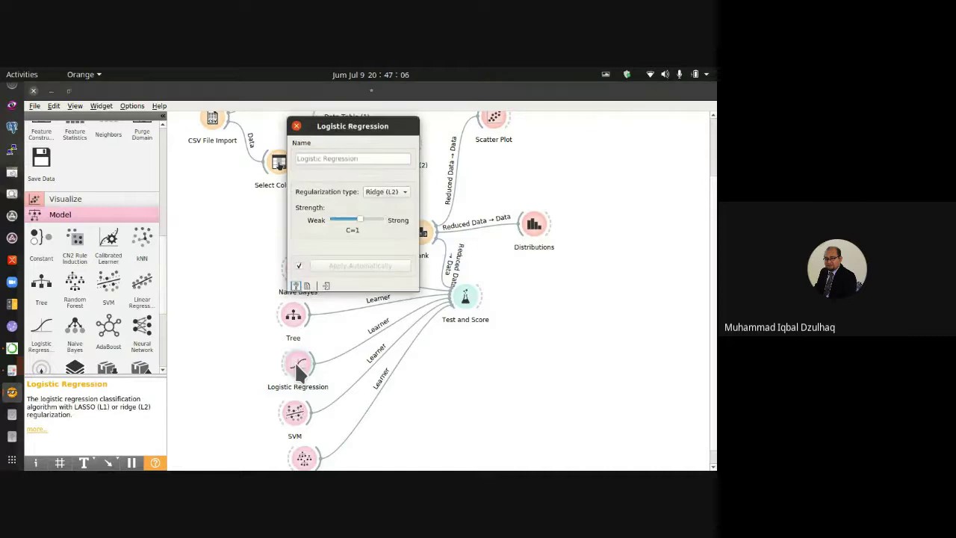
pyautogui.click(388, 192)
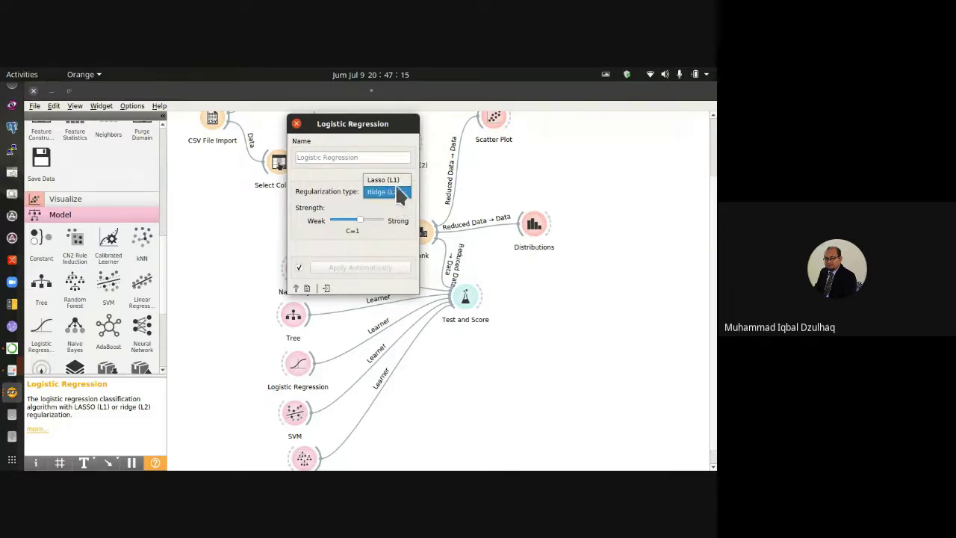
pyautogui.click(393, 181)
pyautogui.click(296, 123)
# Try the Linear, Polynomial and Sigmoid kernels for the SVM learner, return to RBF, and review the Random Forest settings
pyautogui.doubleClick(301, 411)
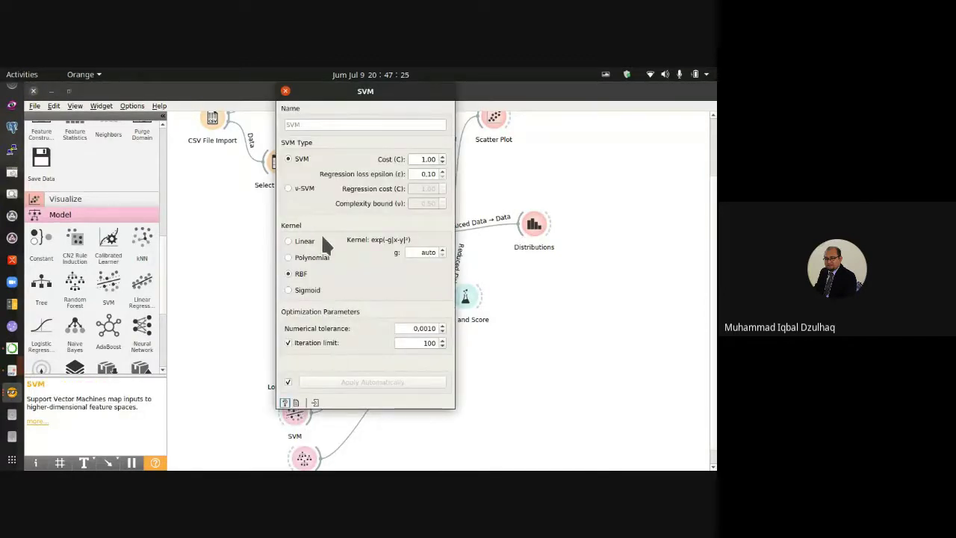
pyautogui.click(302, 241)
pyautogui.click(320, 257)
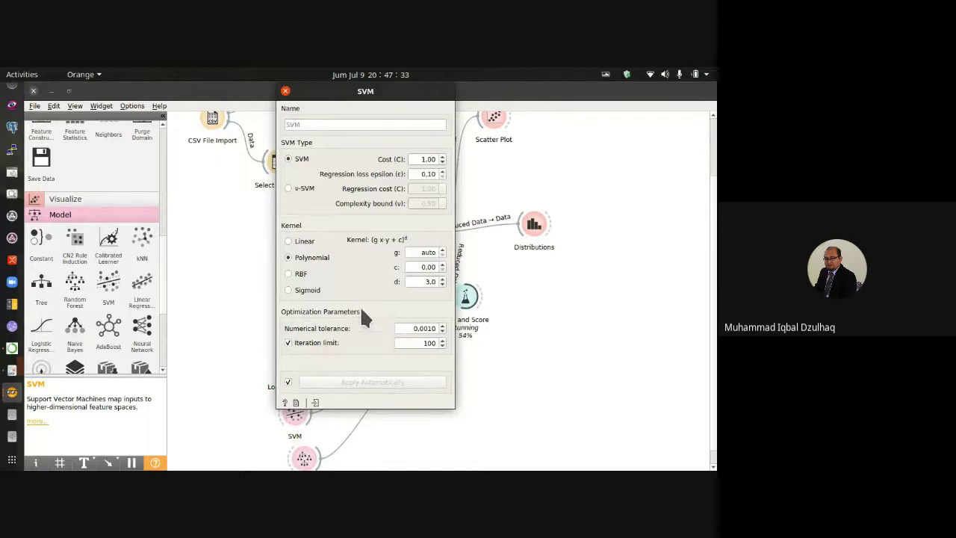
pyautogui.click(305, 273)
pyautogui.click(322, 291)
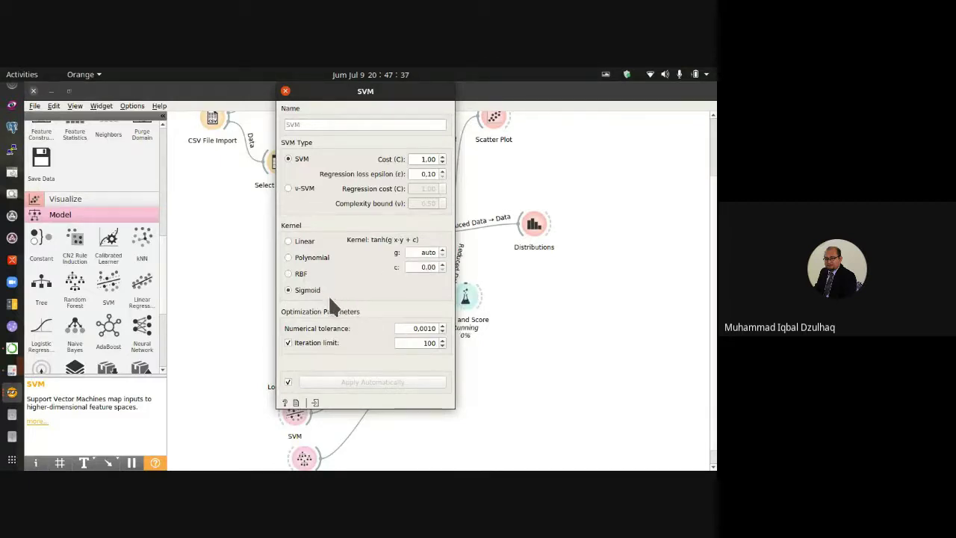
pyautogui.click(303, 271)
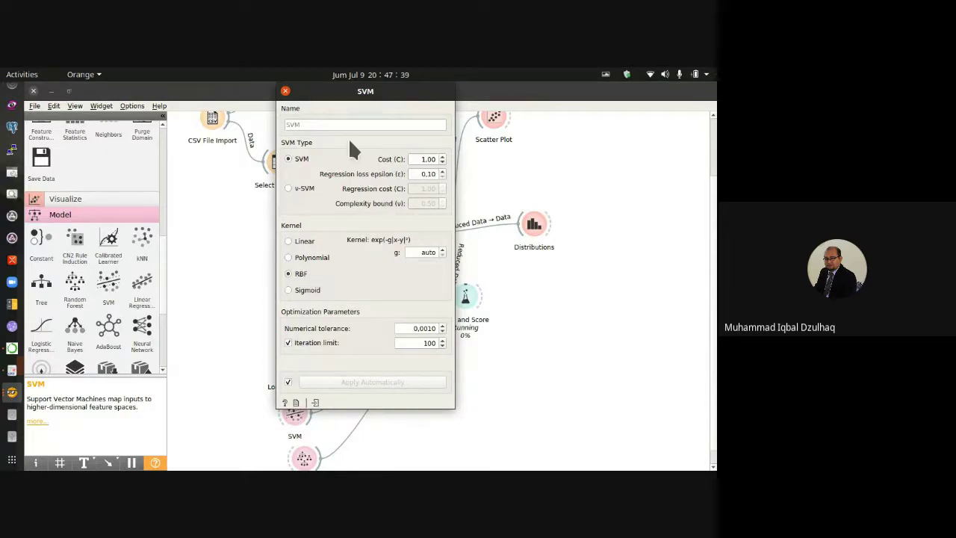
pyautogui.click(285, 91)
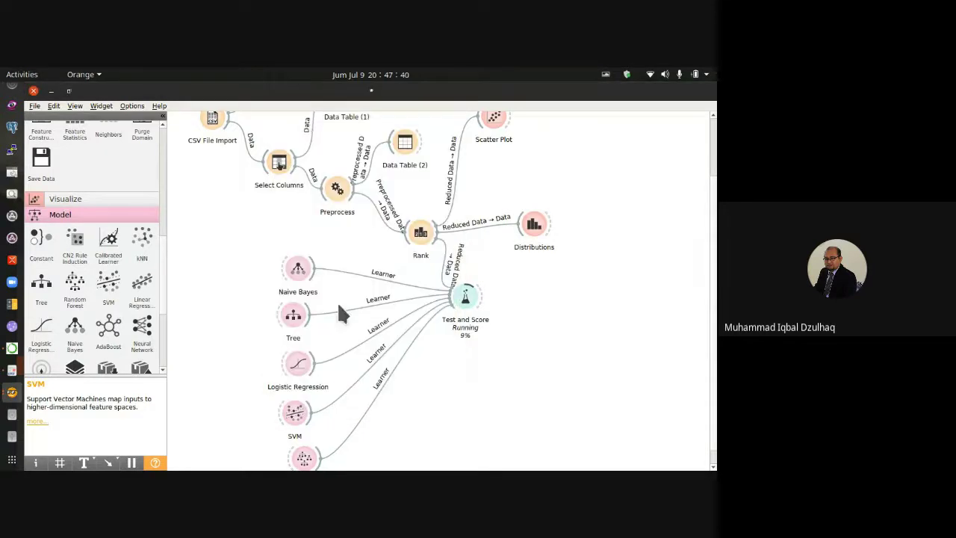
pyautogui.doubleClick(305, 459)
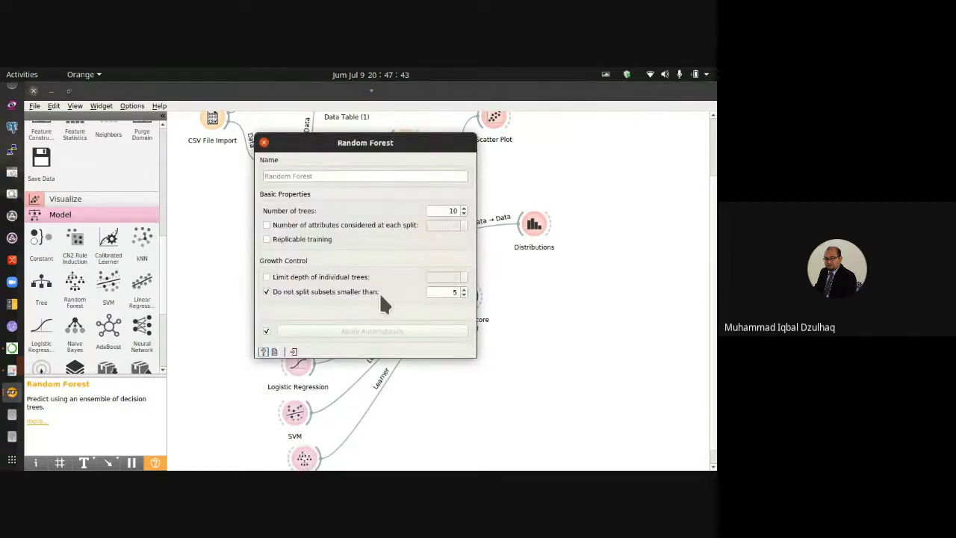
pyautogui.click(264, 142)
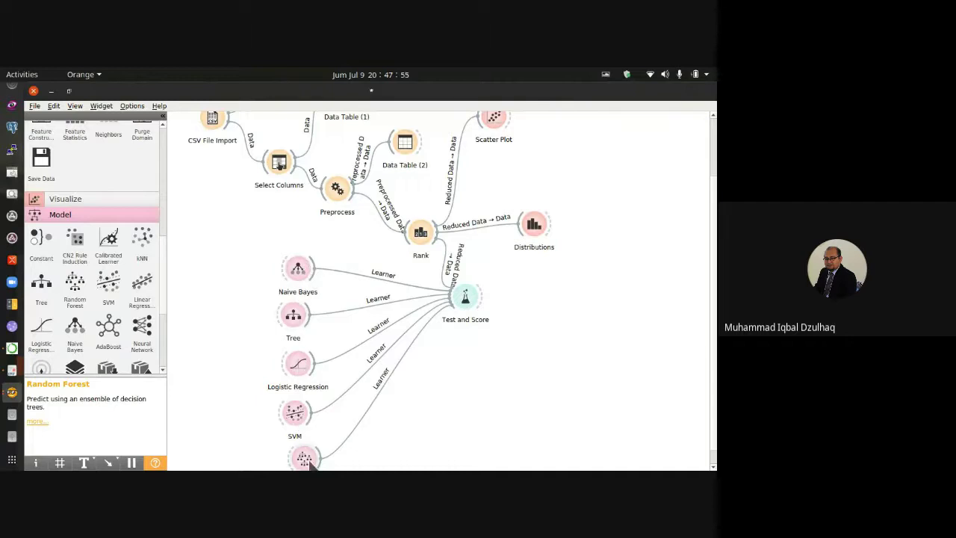
# Open Test and Score and evaluate the learners using stratified cross validation with 10 folds
pyautogui.doubleClick(463, 289)
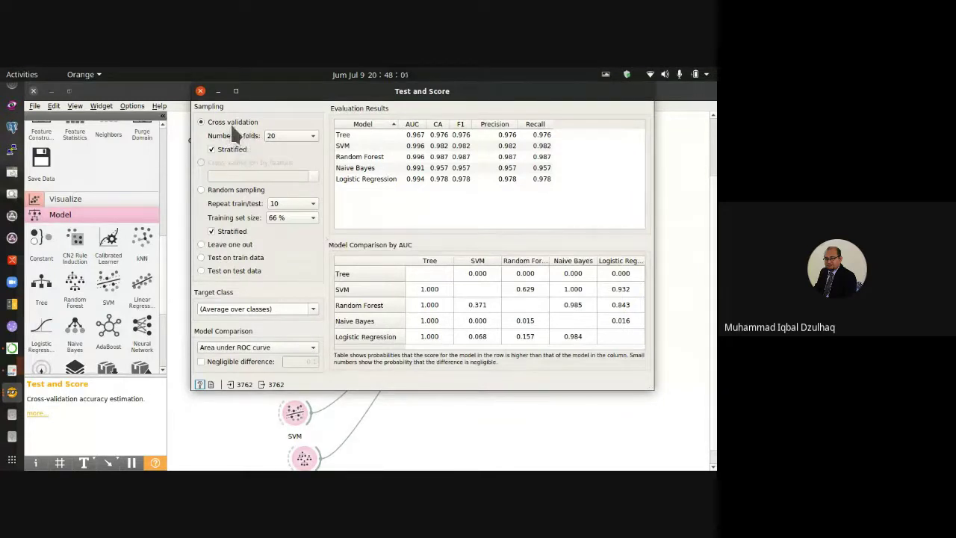
pyautogui.click(288, 130)
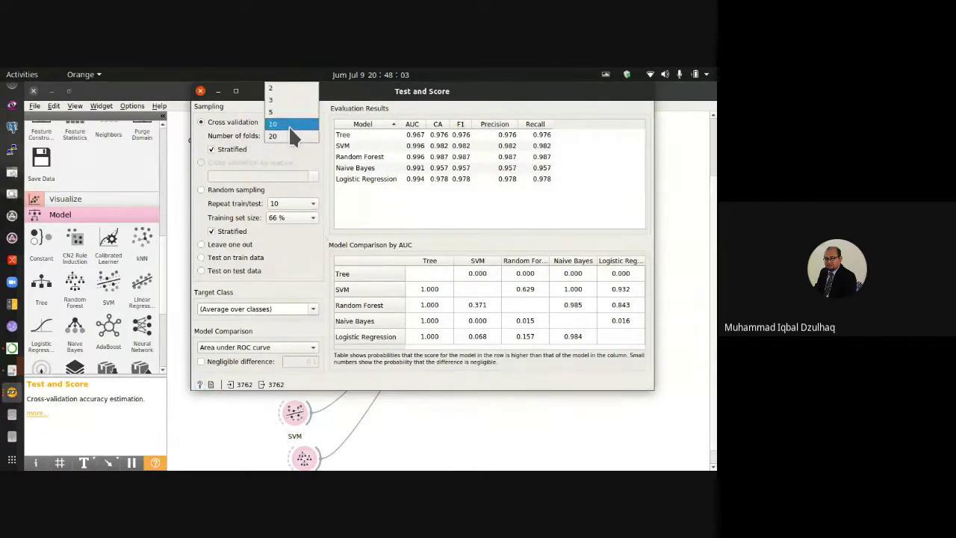
pyautogui.click(288, 124)
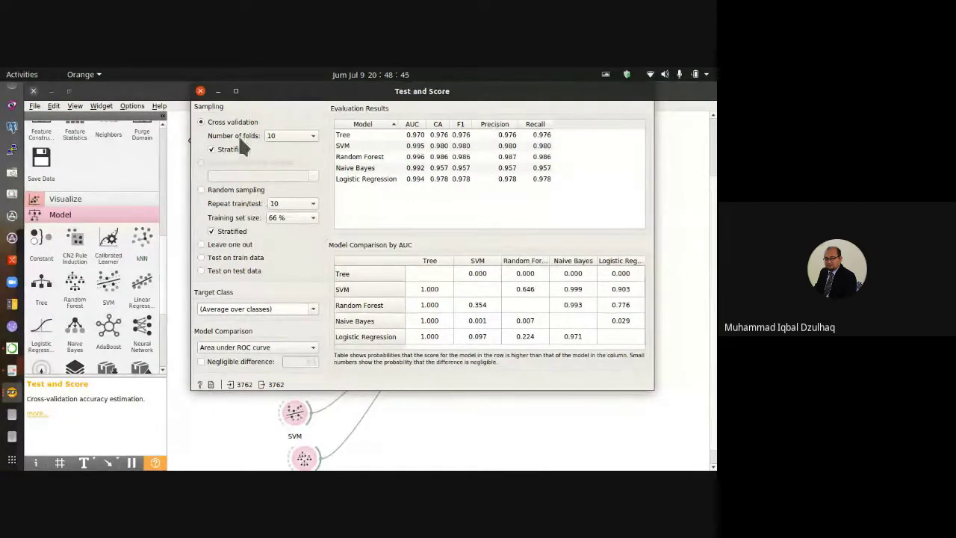
pyautogui.click(296, 136)
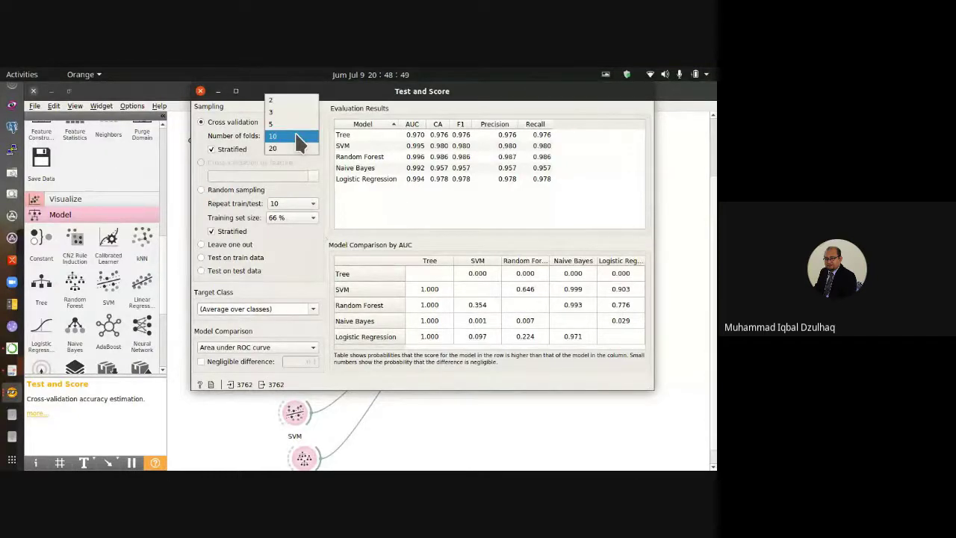
pyautogui.click(296, 136)
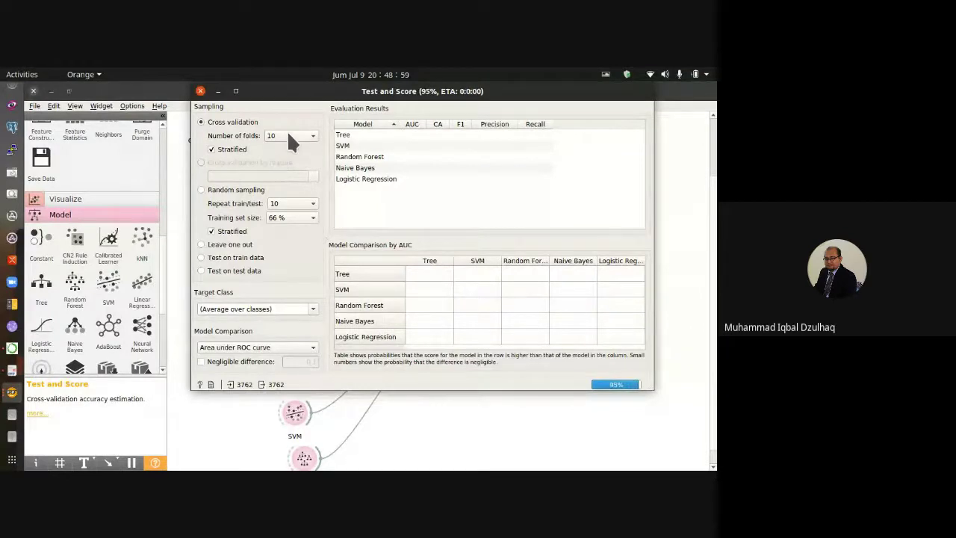
# Set the number of cross validation folds in Test and Score to 5 and close its results window
pyautogui.click(288, 135)
pyautogui.click(291, 136)
pyautogui.click(287, 128)
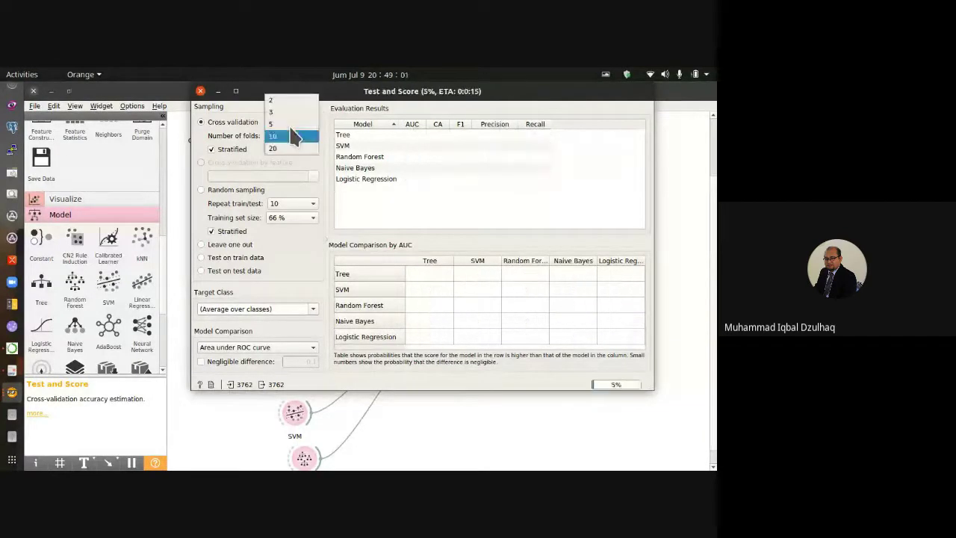
pyautogui.click(295, 127)
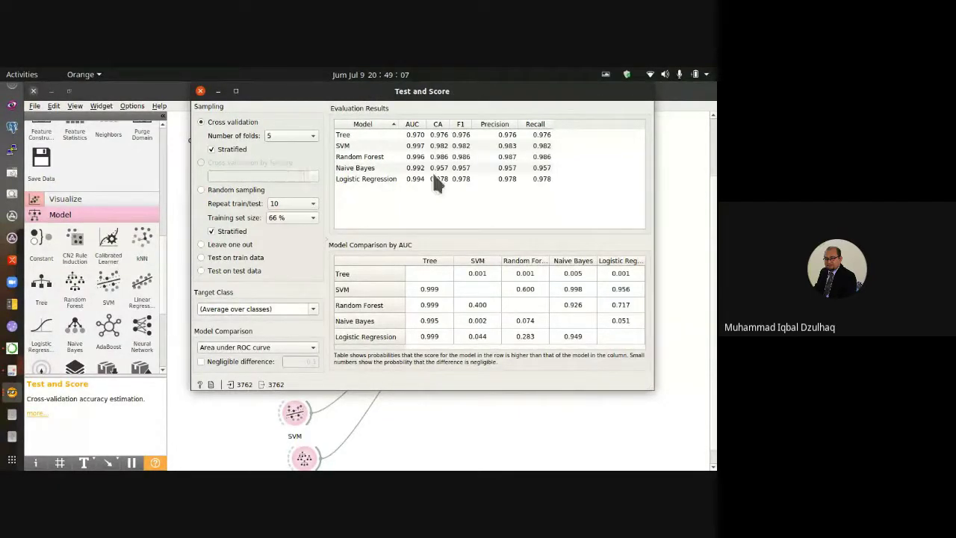
pyautogui.click(201, 91)
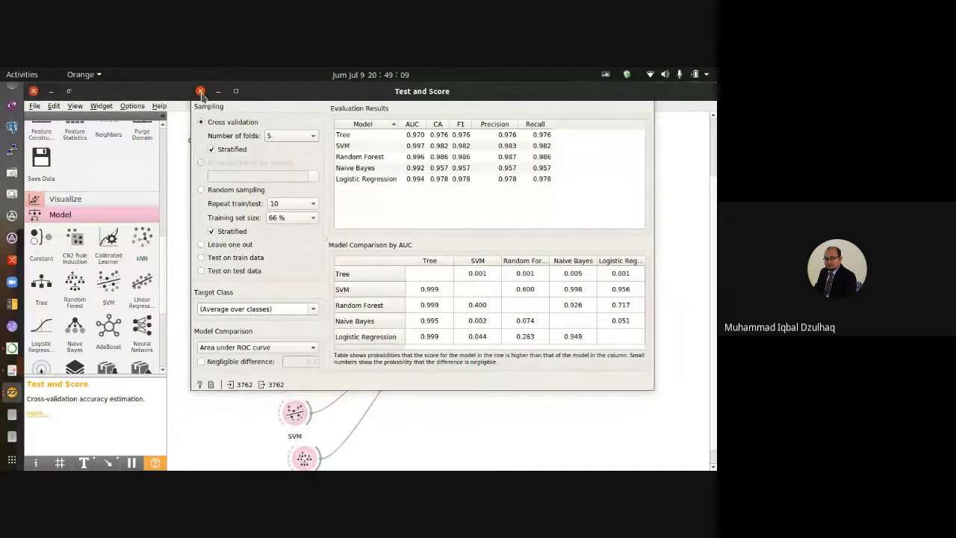
# Check the Logistic Regression settings and review its evaluation scores in Test and Score
pyautogui.doubleClick(295, 362)
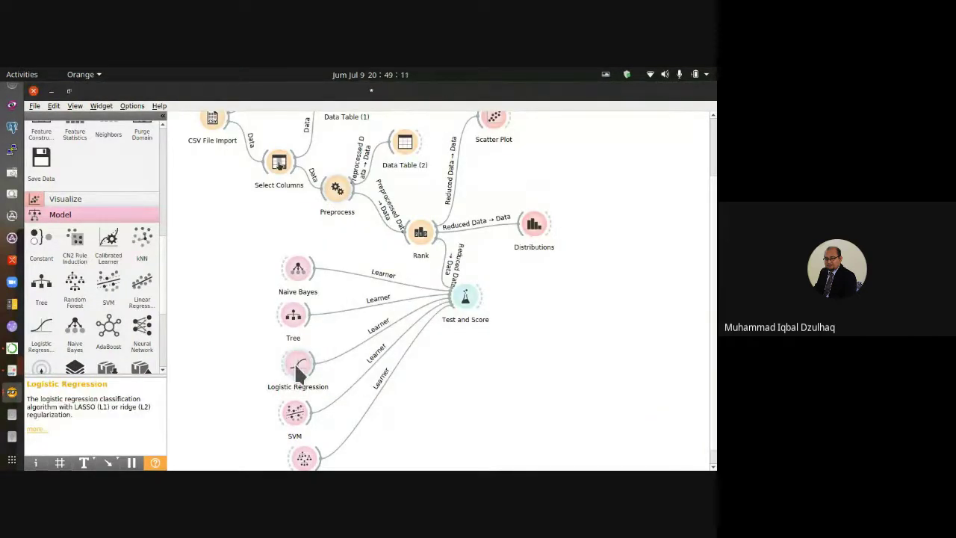
pyautogui.click(297, 104)
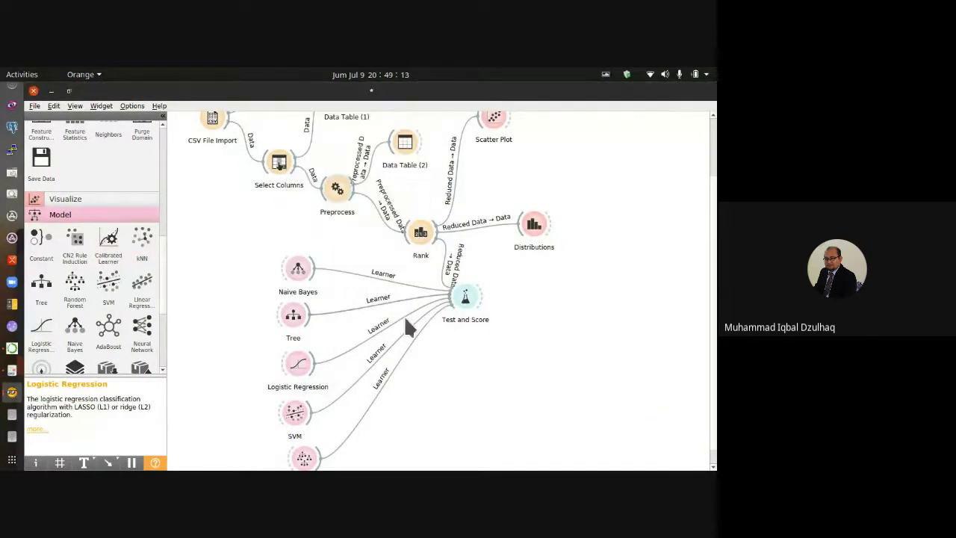
pyautogui.doubleClick(458, 298)
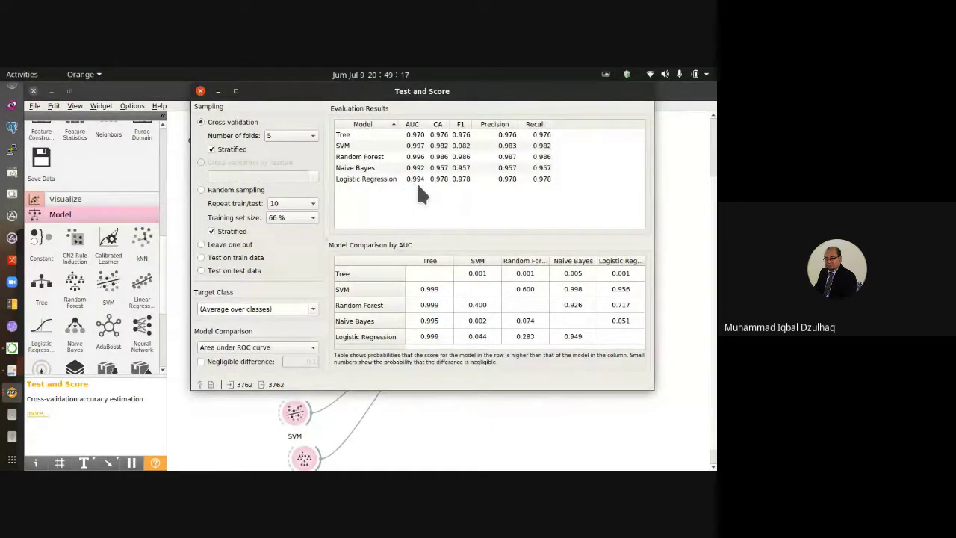
pyautogui.click(200, 91)
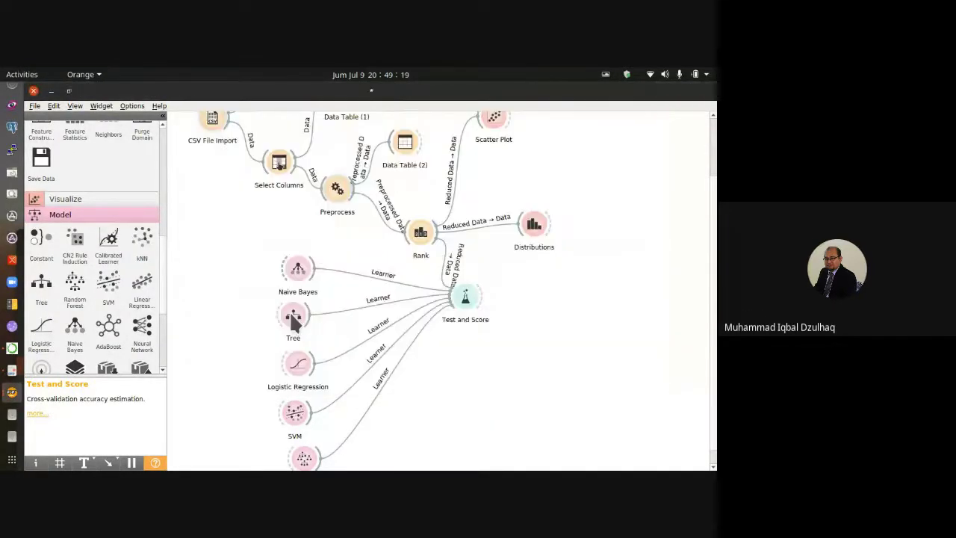
# Set the Logistic Regression regularization type to Ridge (L2) and review its scores in Test and Score
pyautogui.doubleClick(300, 371)
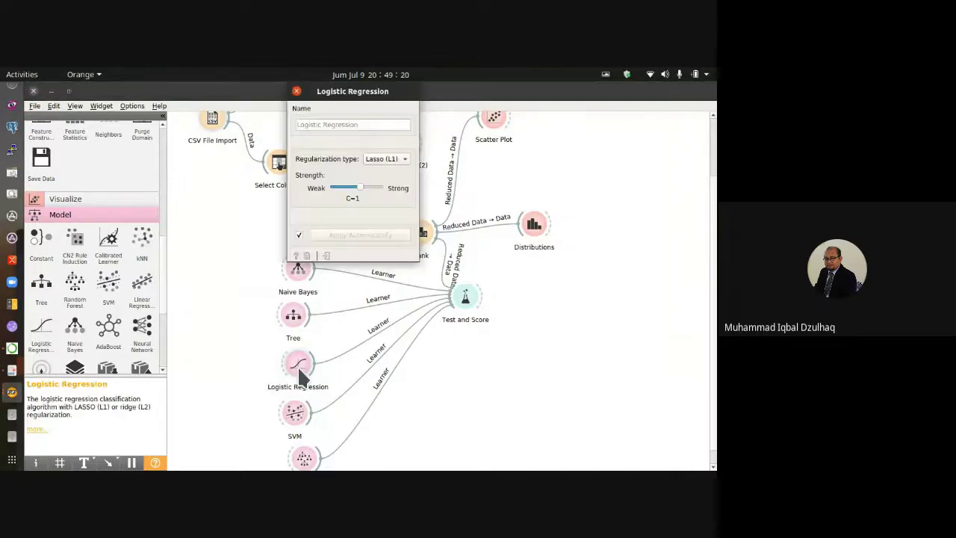
pyautogui.click(297, 91)
pyautogui.click(466, 299)
pyautogui.doubleClick(463, 299)
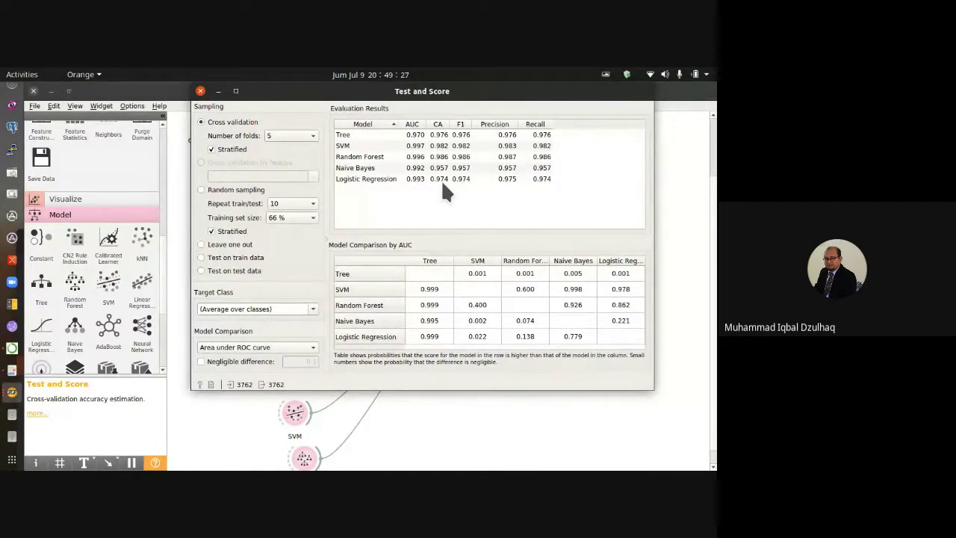
pyautogui.click(200, 91)
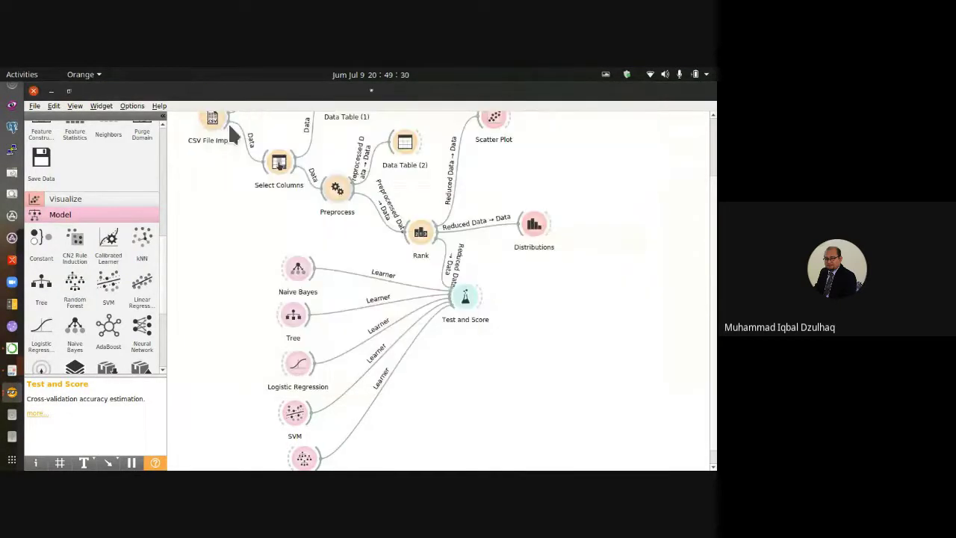
# Return the Logistic Regression regularization type to Lasso (L1) and close its settings
pyautogui.doubleClick(296, 364)
pyautogui.click(385, 159)
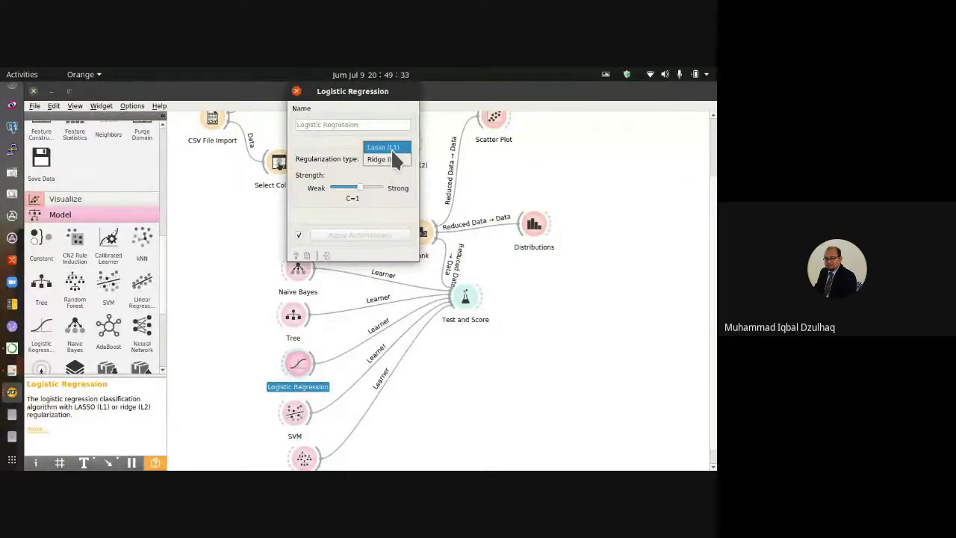
pyautogui.click(390, 148)
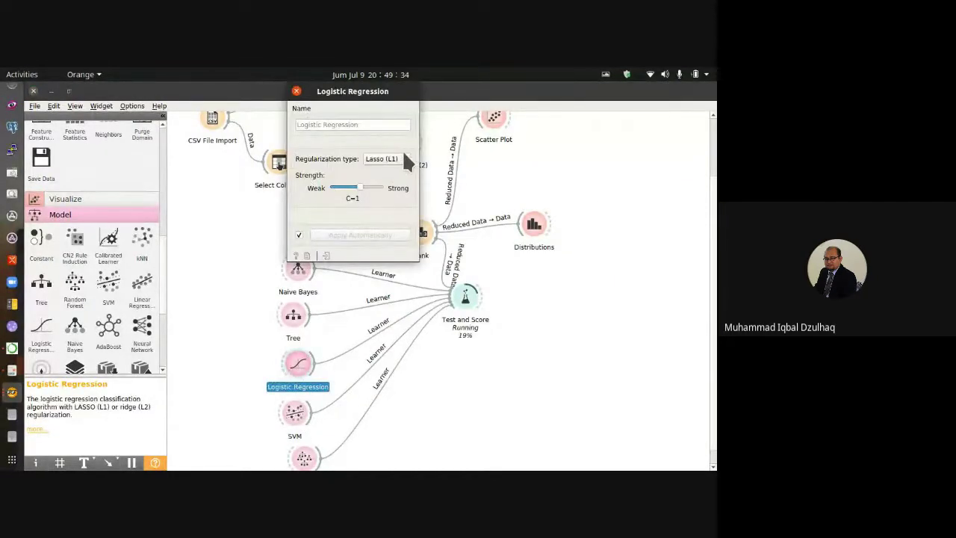
pyautogui.click(297, 91)
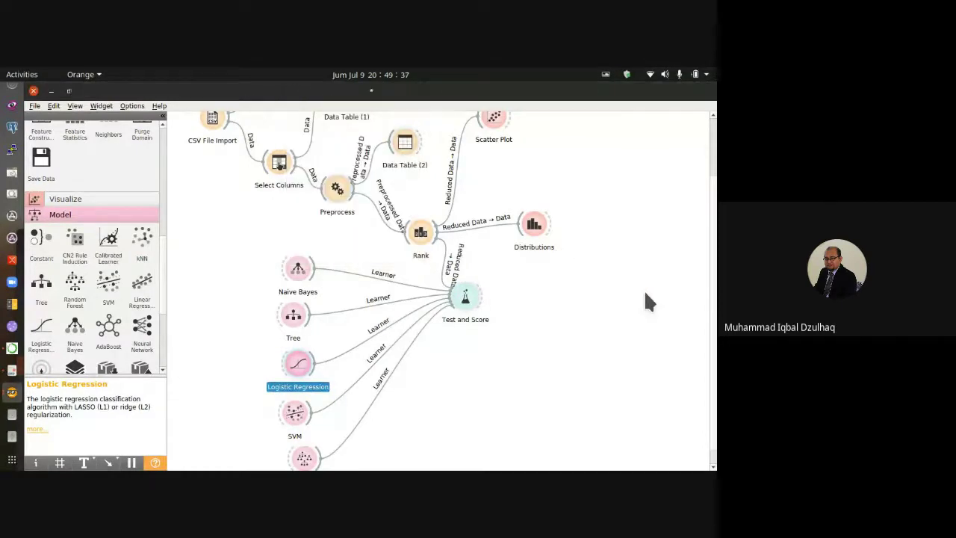
# Add a Confusion Matrix widget connected to the output of Test and Score
pyautogui.scroll(-1, 714, 247)
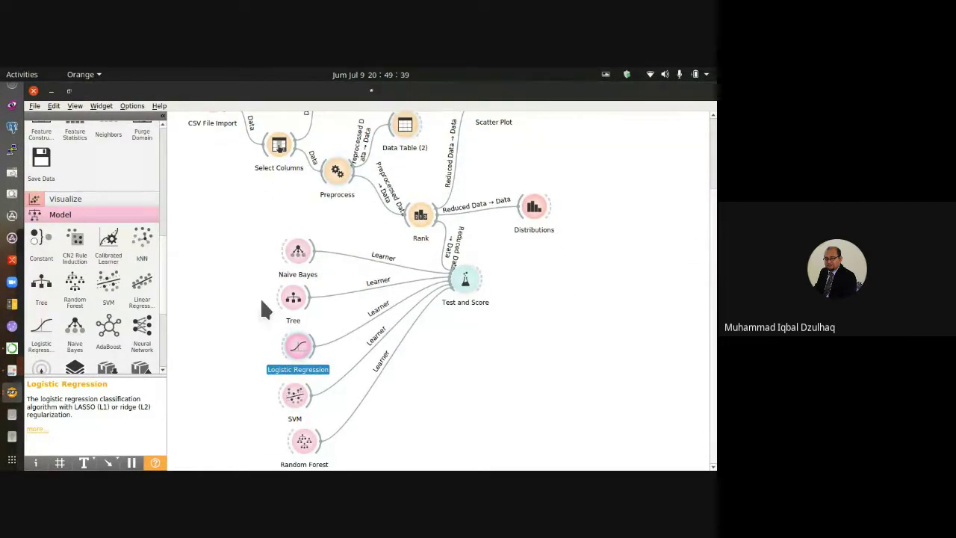
pyautogui.moveTo(477, 277); pyautogui.dragTo(543, 275)
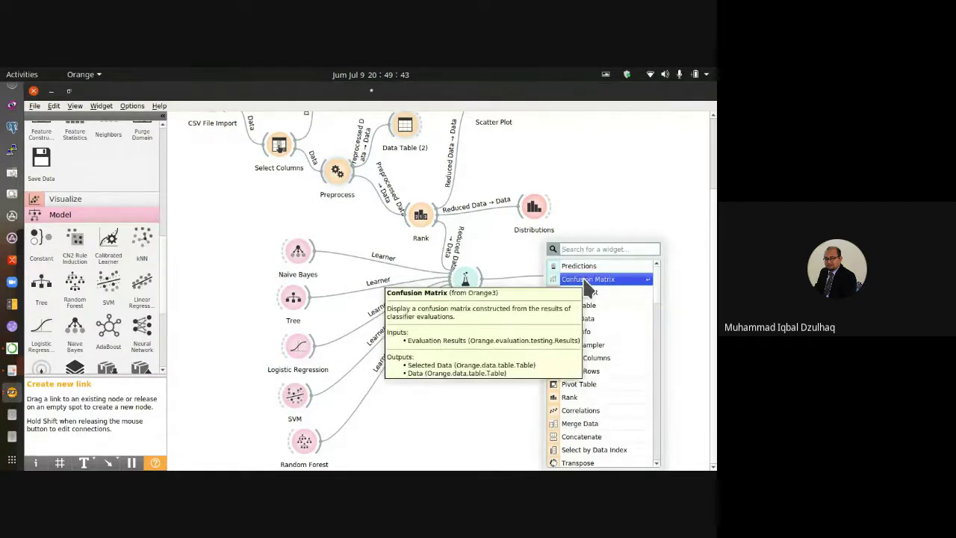
pyautogui.click(588, 279)
# Open Confusion Matrix and select Naive Bayes' correct instances, those with actual 0 and predicted 1, and all misclassified ones in turn
pyautogui.doubleClick(566, 275)
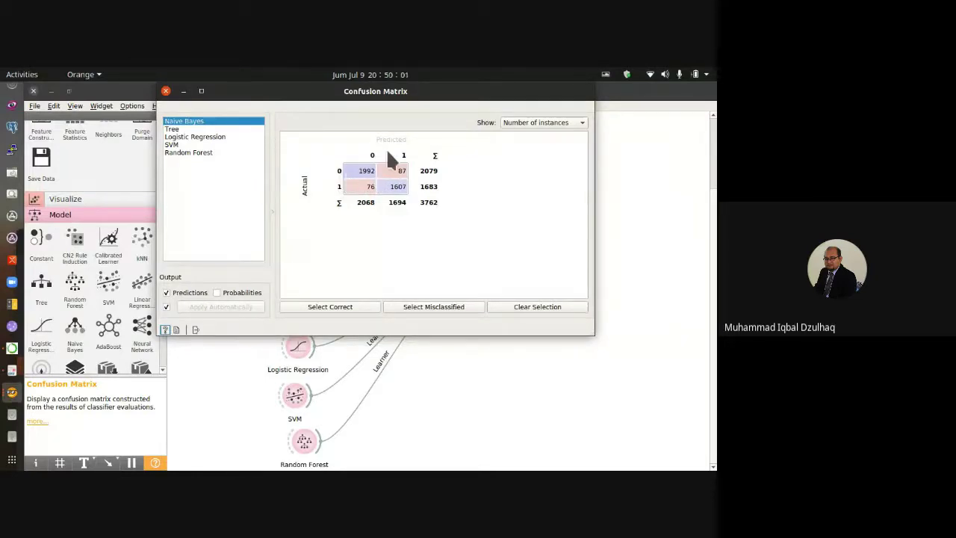
pyautogui.click(357, 182)
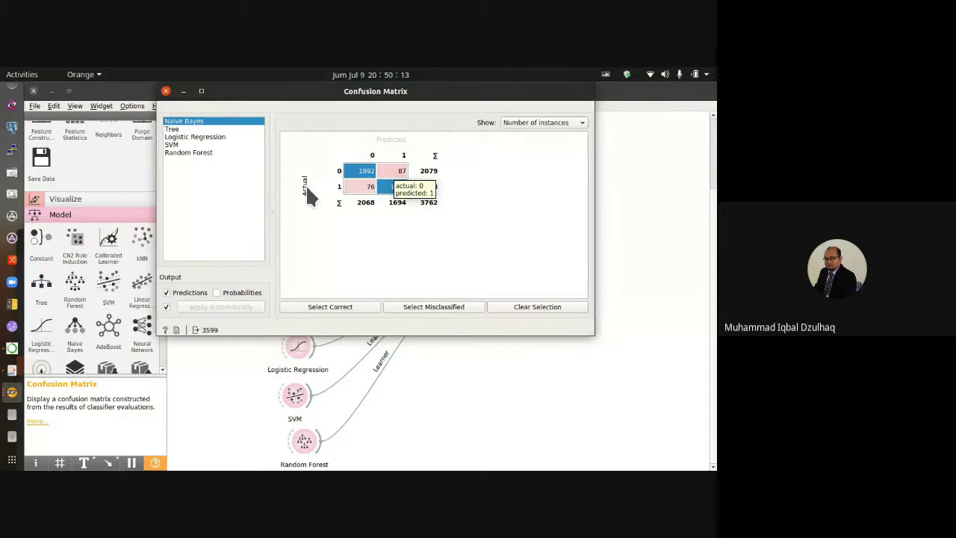
pyautogui.click(402, 173)
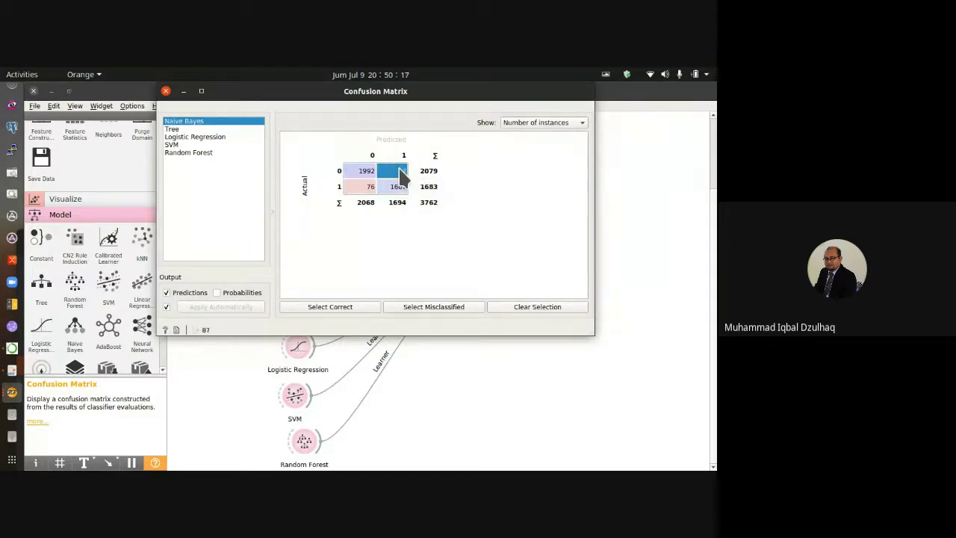
pyautogui.click(439, 300)
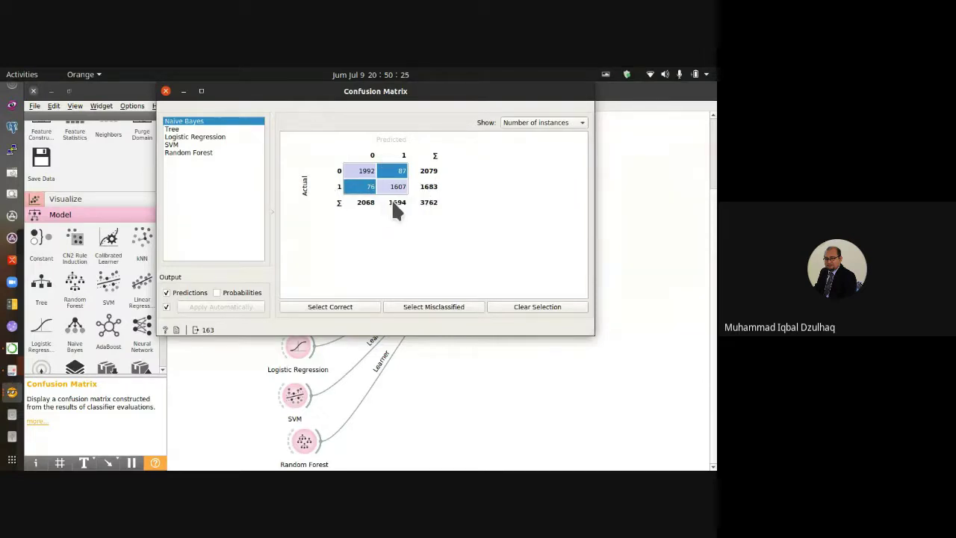
# View the confusion matrices for Tree, Logistic Regression and SVM, and close the Confusion Matrix window
pyautogui.click(189, 129)
pyautogui.click(203, 138)
pyautogui.click(200, 145)
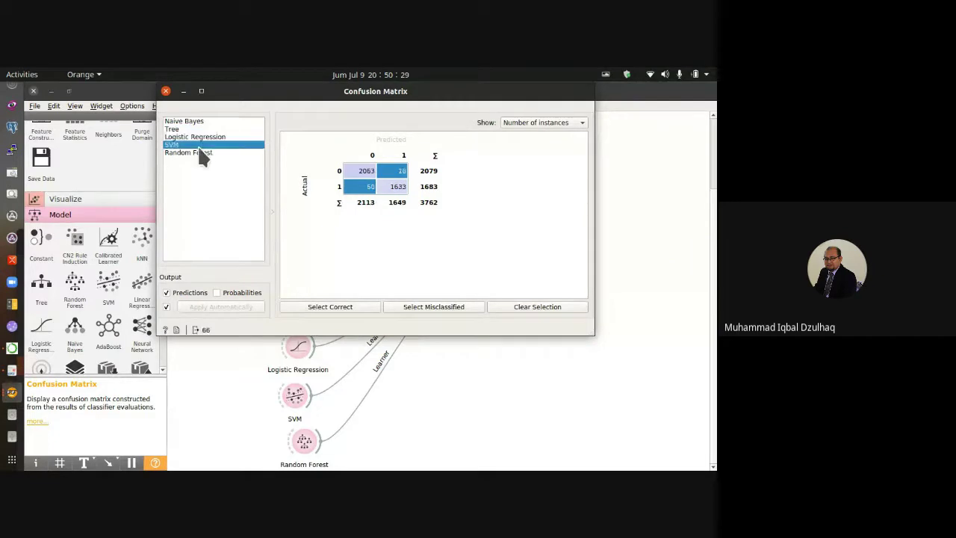
pyautogui.click(166, 91)
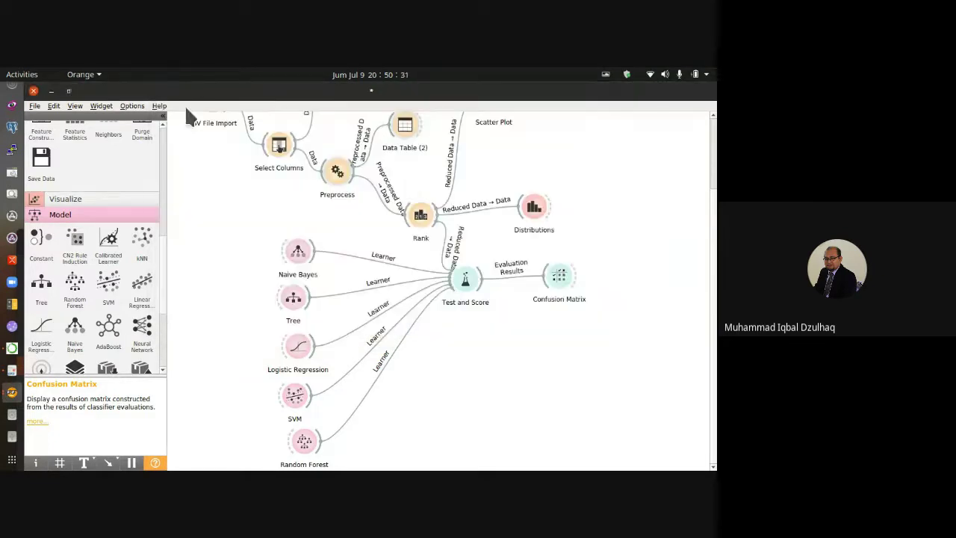
# Move Test and Score, Confusion Matrix and Rank slightly lower, and add an unconnected Predictions widget beside Confusion Matrix
pyautogui.moveTo(466, 282); pyautogui.dragTo(464, 297)
pyautogui.moveTo(561, 275); pyautogui.dragTo(560, 284)
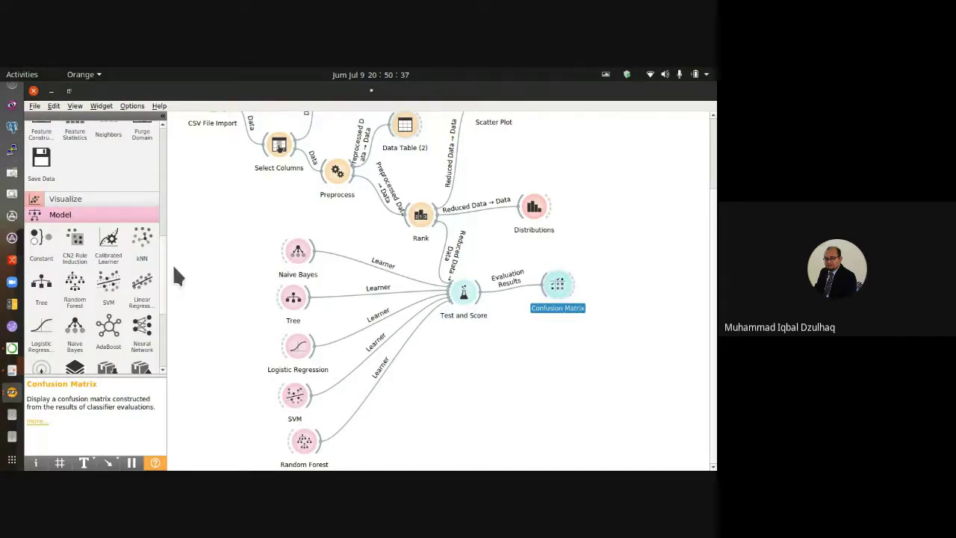
pyautogui.moveTo(163, 279); pyautogui.dragTo(162, 346)
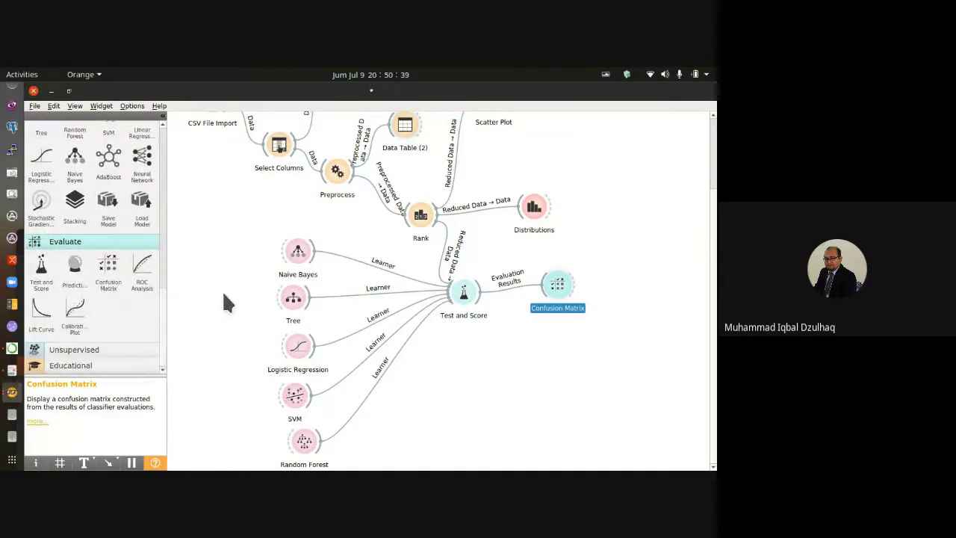
pyautogui.moveTo(465, 293); pyautogui.dragTo(464, 299)
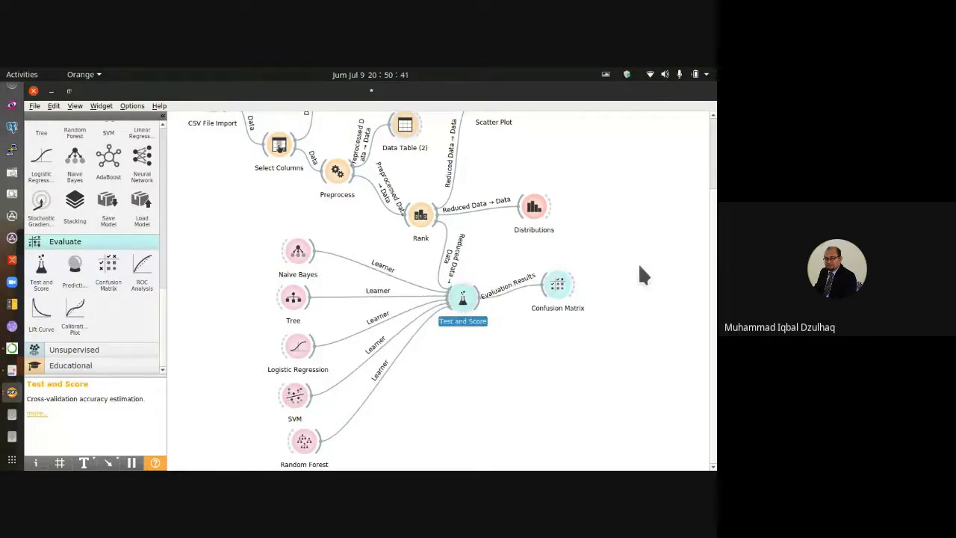
pyautogui.moveTo(425, 218); pyautogui.dragTo(418, 230)
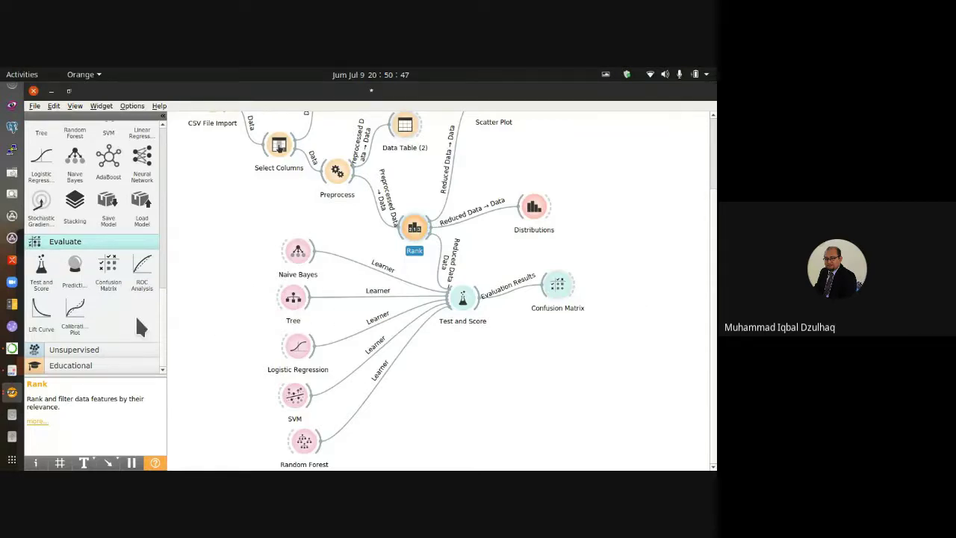
pyautogui.click(82, 269)
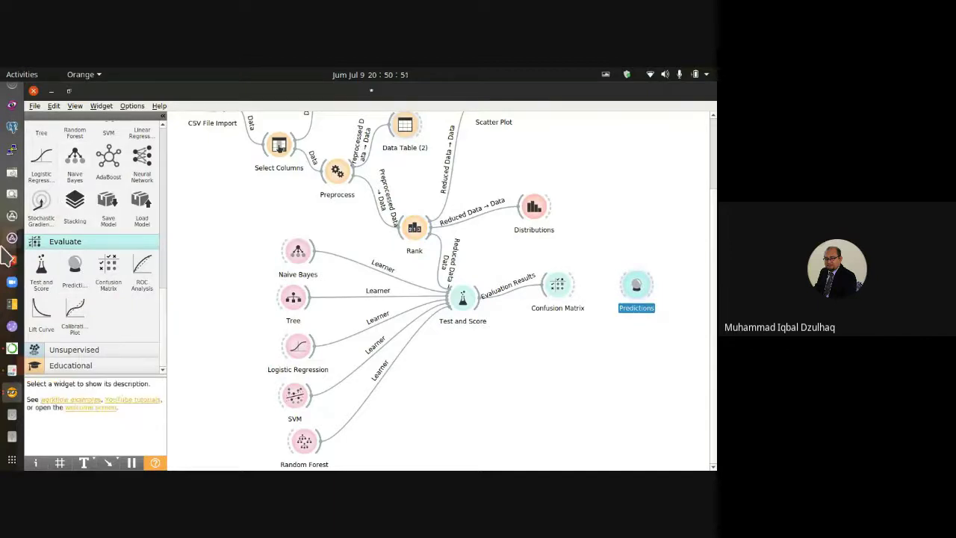
# Switch to Google Chrome and open the Predictions page from the Evaluate section of the Orange Visual Programming documentation in a new tab
pyautogui.click(12, 103)
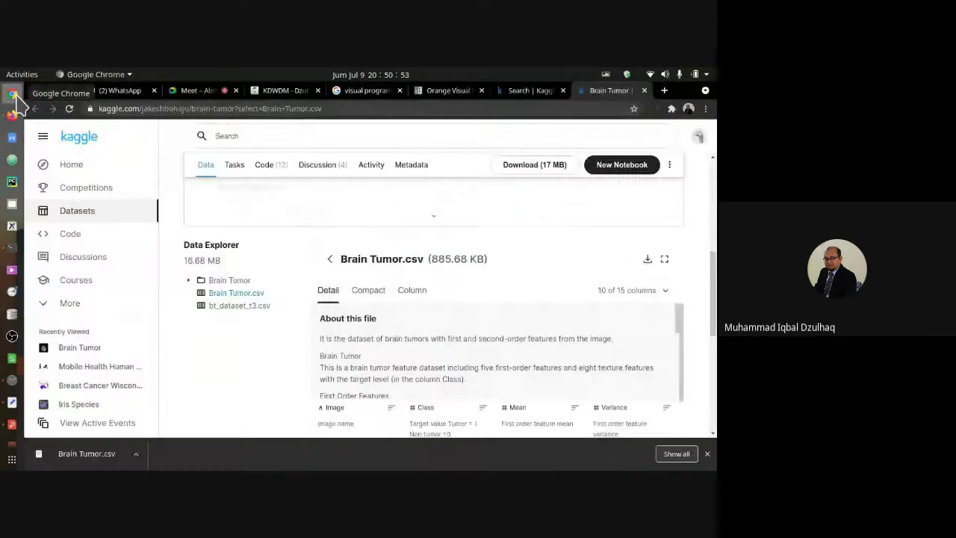
pyautogui.click(452, 92)
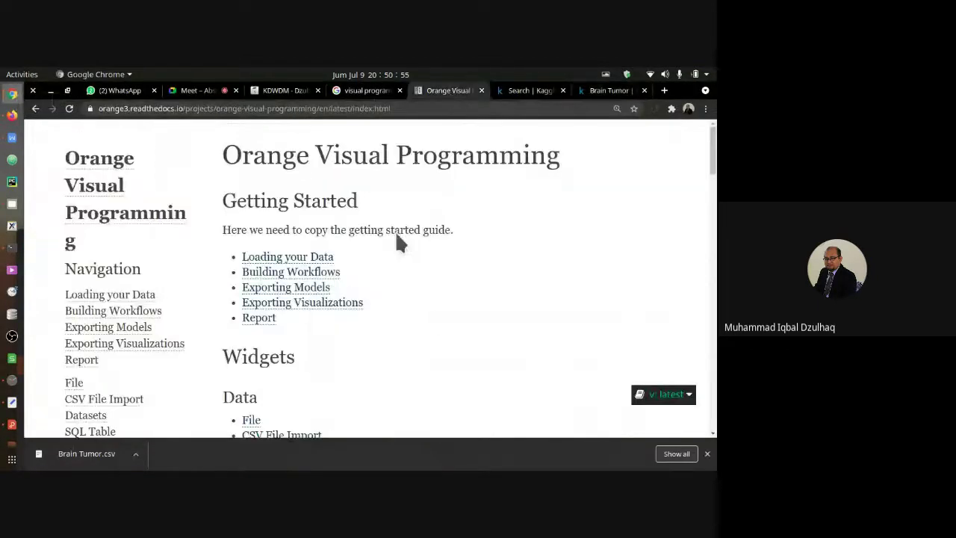
pyautogui.scroll(-10, 429, 308)
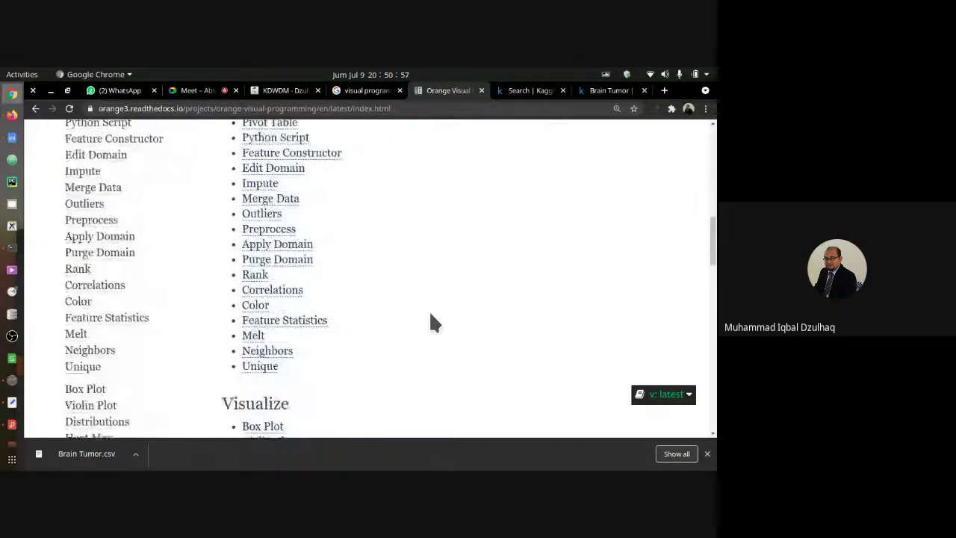
pyautogui.scroll(-10, 430, 315)
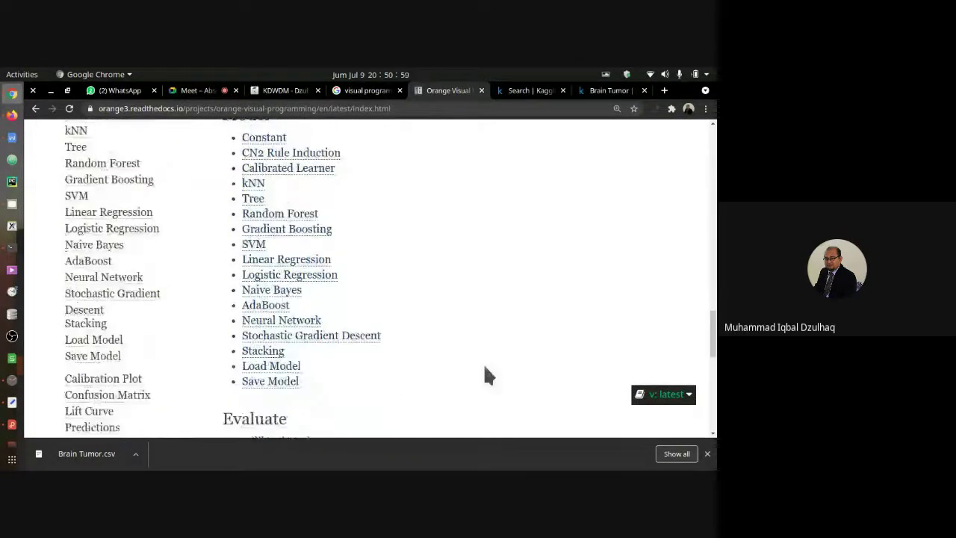
pyautogui.scroll(-7, 485, 368)
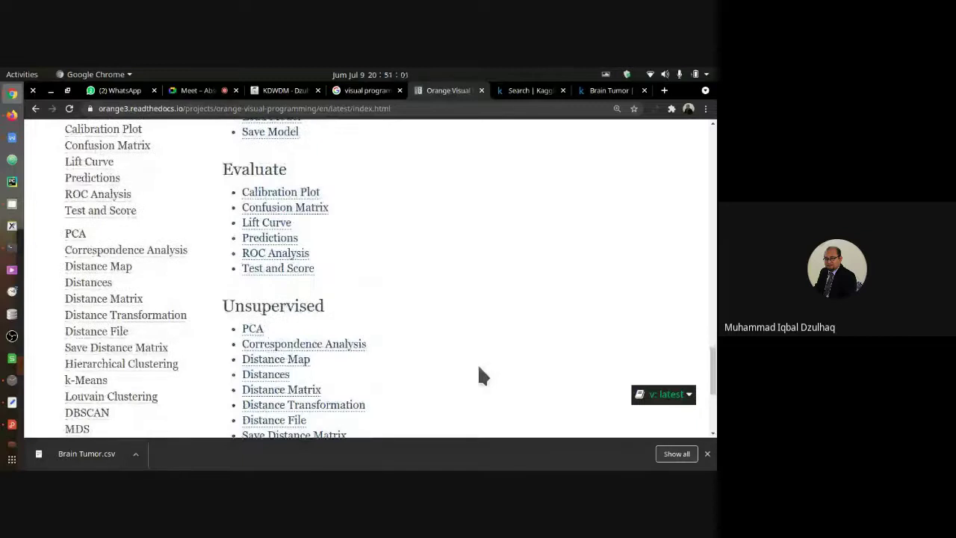
pyautogui.scroll(2, 475, 366)
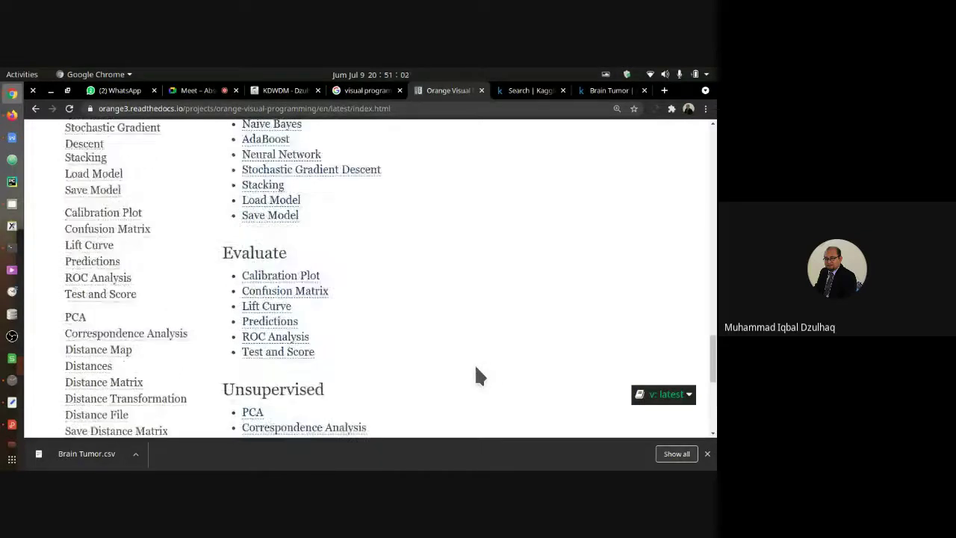
pyautogui.rightClick(263, 326)
pyautogui.click(303, 328)
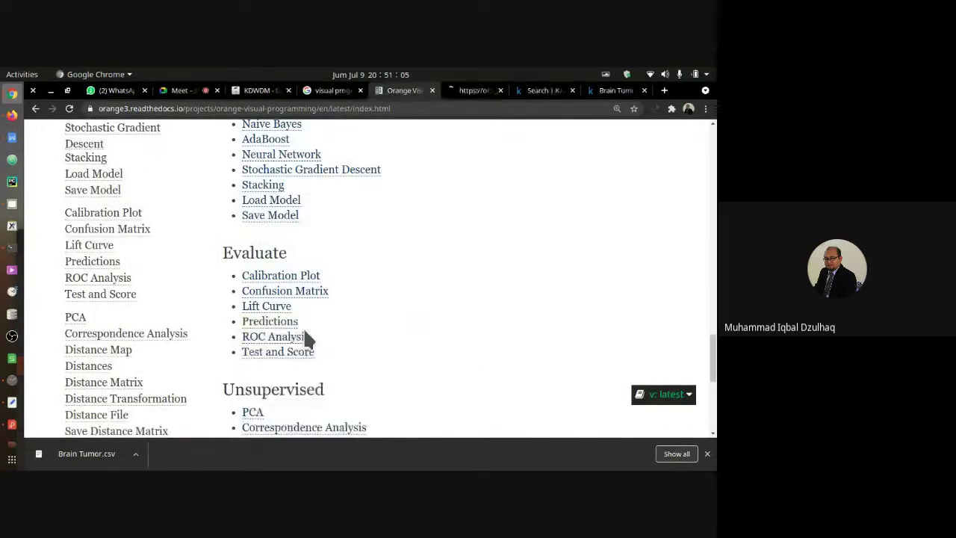
# Read the Predictions documentation page, including the example workflow connecting datasets and a Tree model to Predictions
pyautogui.click(473, 91)
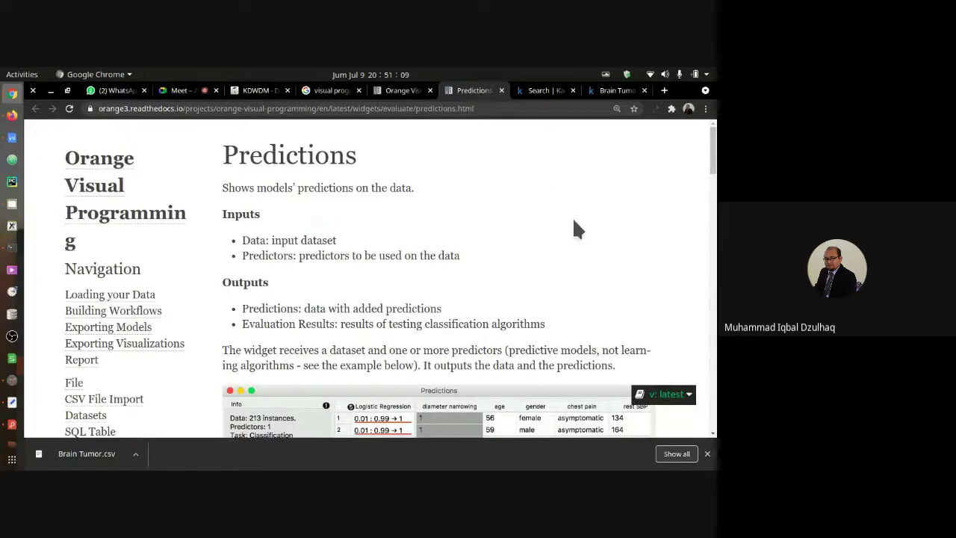
pyautogui.moveTo(714, 157); pyautogui.dragTo(583, 310)
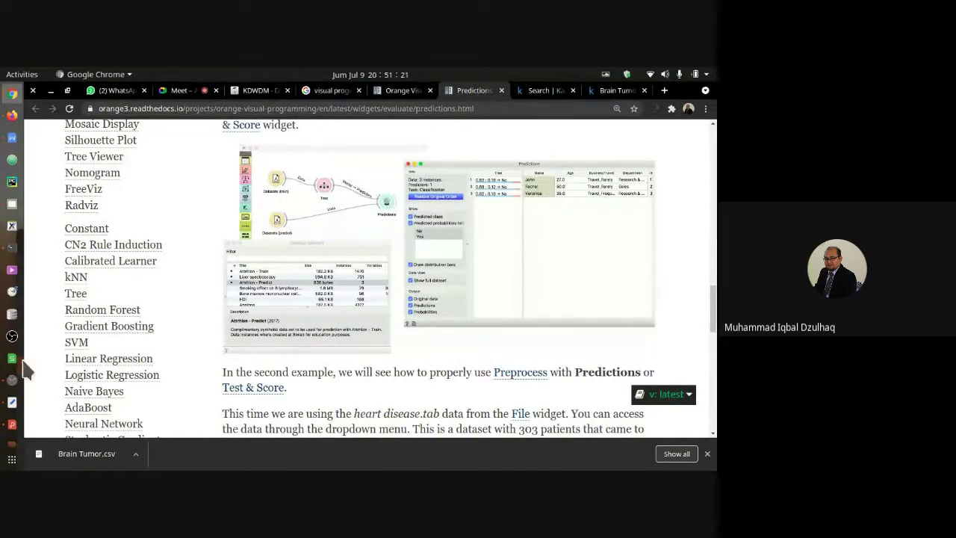
pyautogui.scroll(-3, 13, 366)
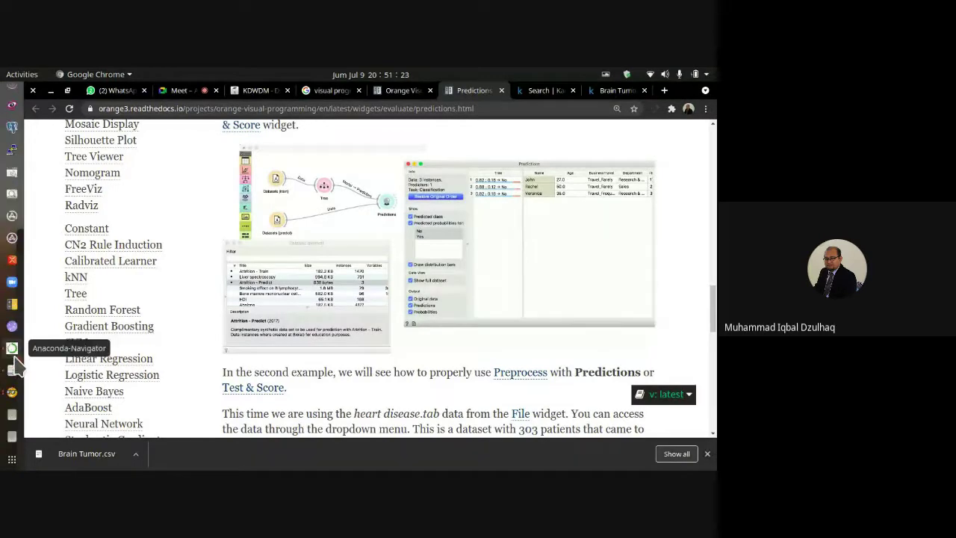
# Switch back to Orange and open Test and Score to review its sampling options and evaluation results
pyautogui.click(12, 392)
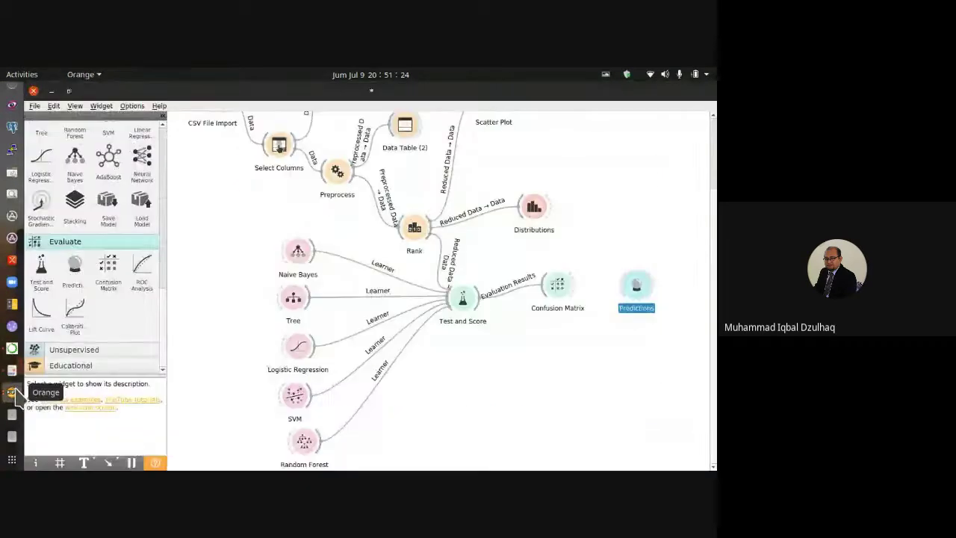
pyautogui.click(461, 300)
pyautogui.doubleClick(462, 299)
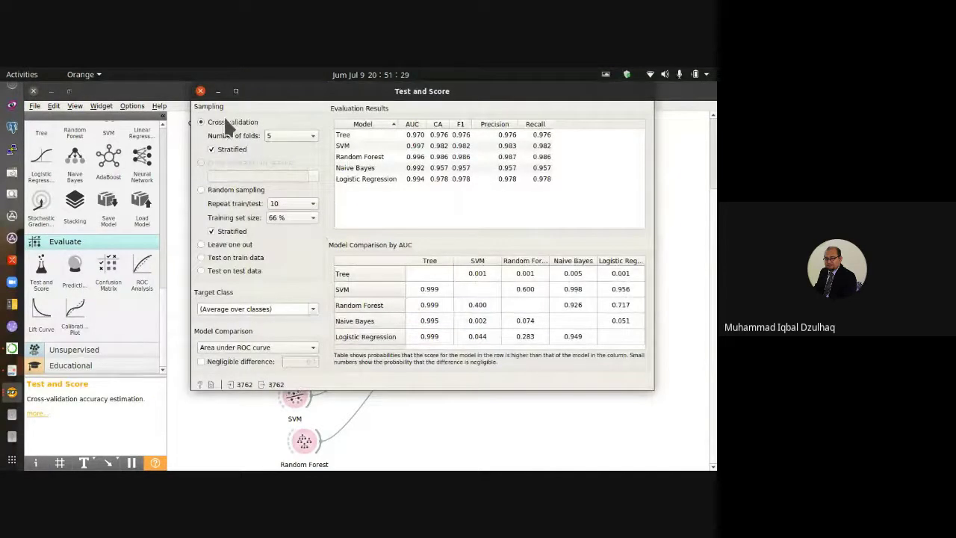
# Close Test and Score, switch to Google Chrome and read the second Predictions documentation example, with Data Sampler, Preprocess and Logistic Regression
pyautogui.click(200, 92)
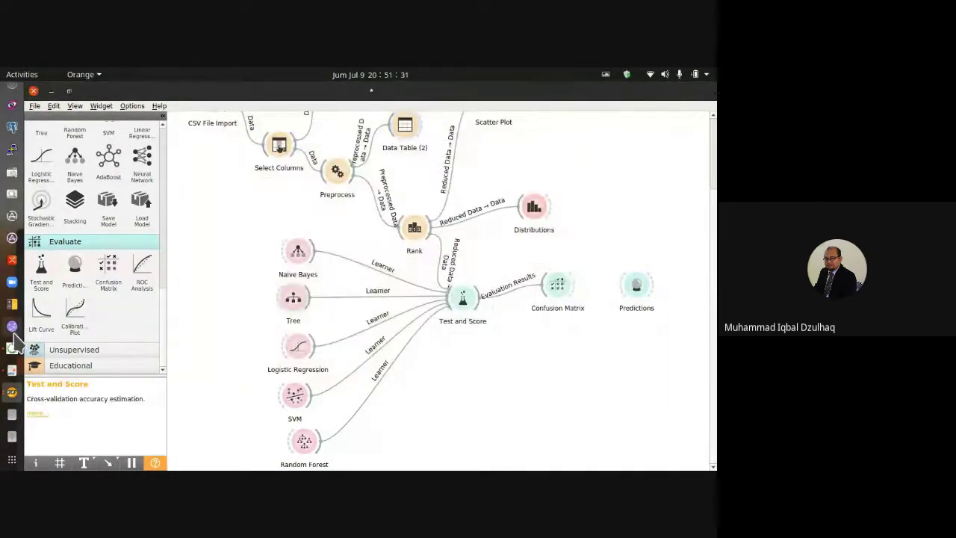
pyautogui.hotkey('alt', 'Tab')
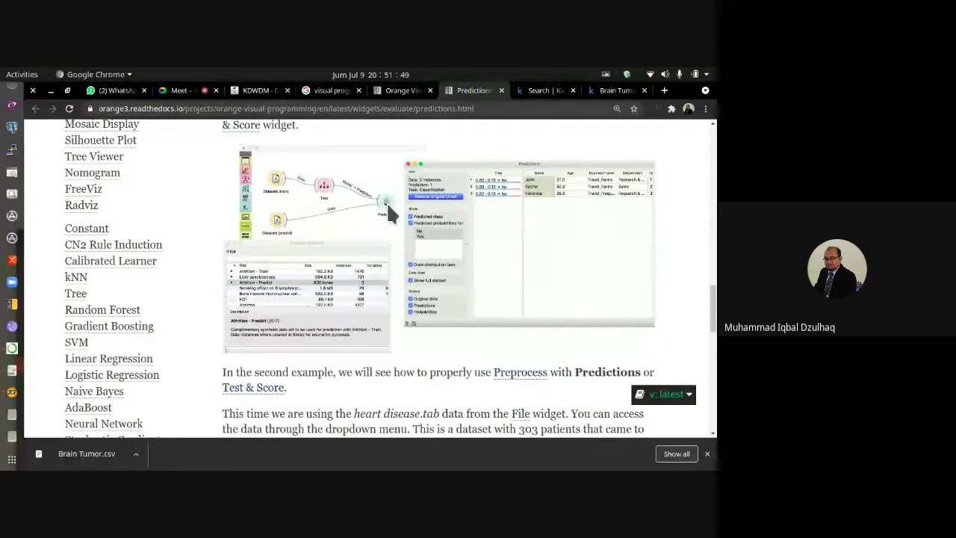
pyautogui.scroll(-5, 392, 233)
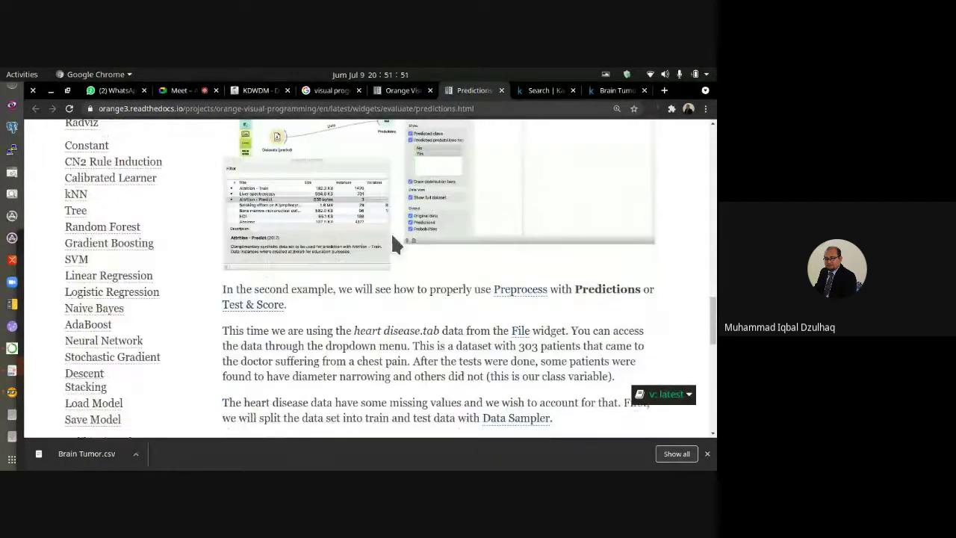
pyautogui.scroll(-3, 396, 238)
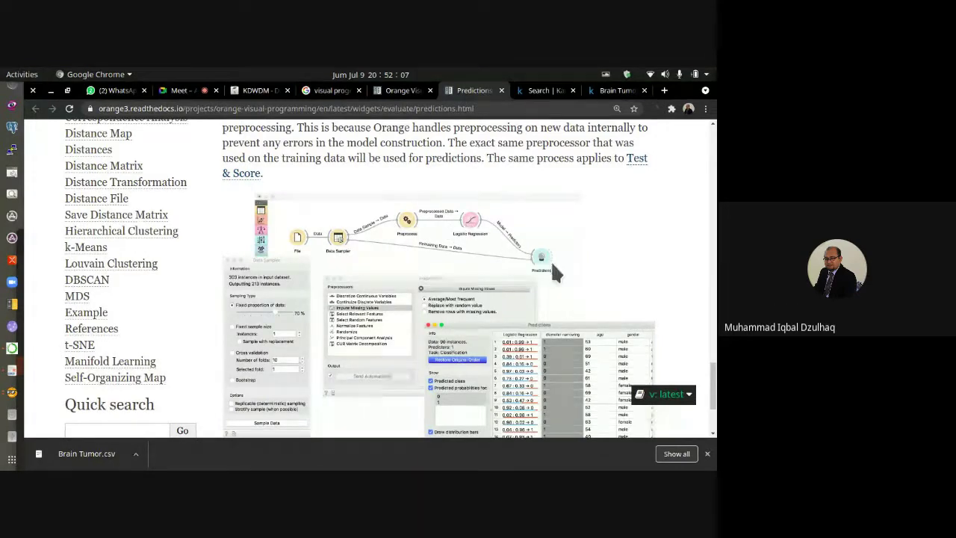
pyautogui.scroll(-2, 498, 230)
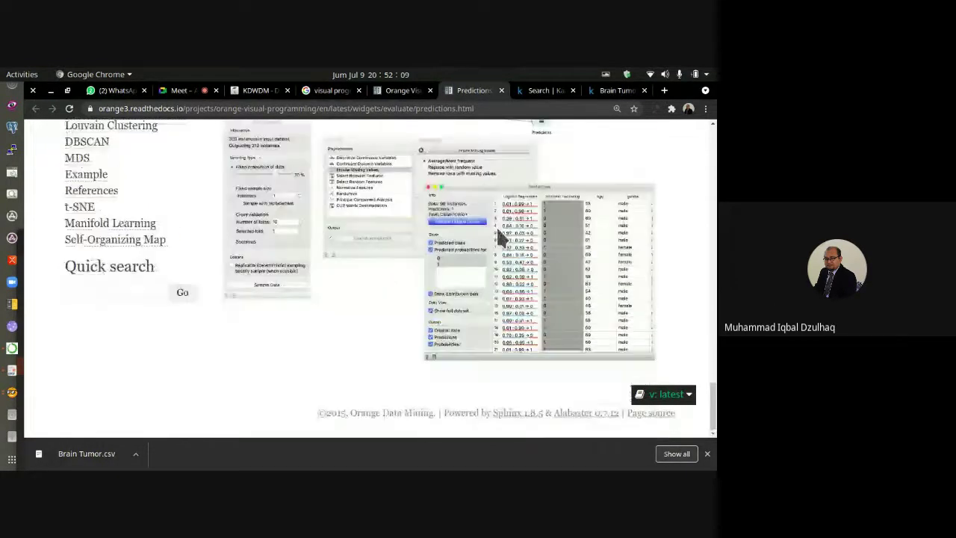
pyautogui.scroll(2, 498, 231)
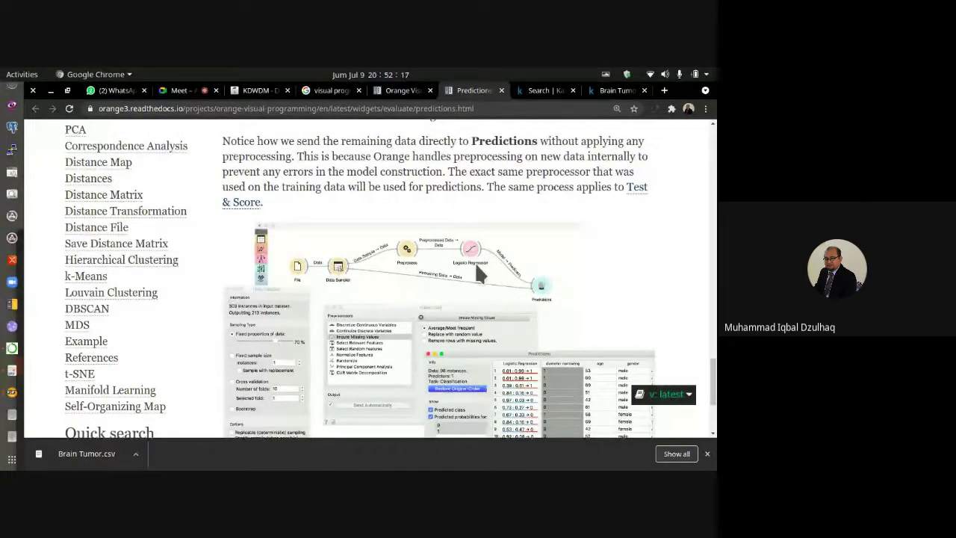
pyautogui.scroll(2, 489, 269)
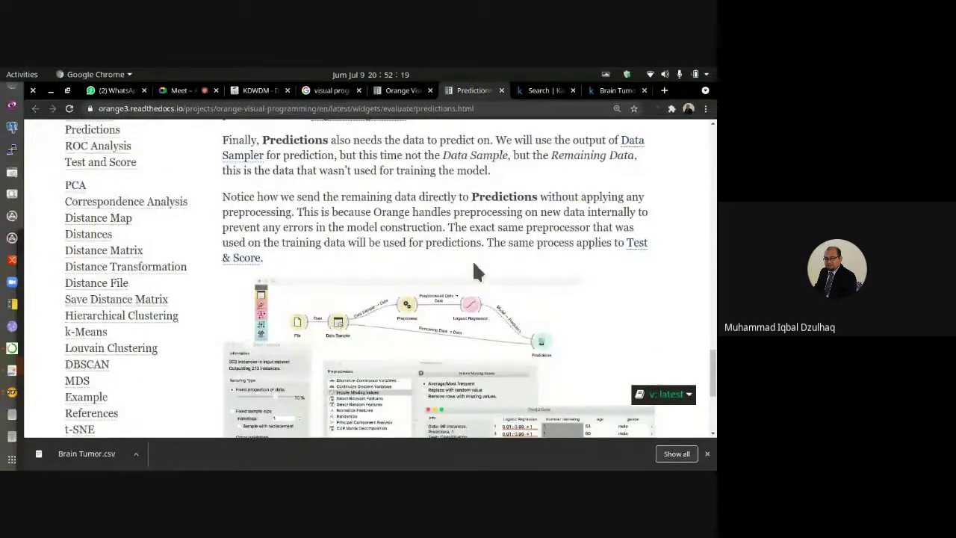
pyautogui.click(189, 92)
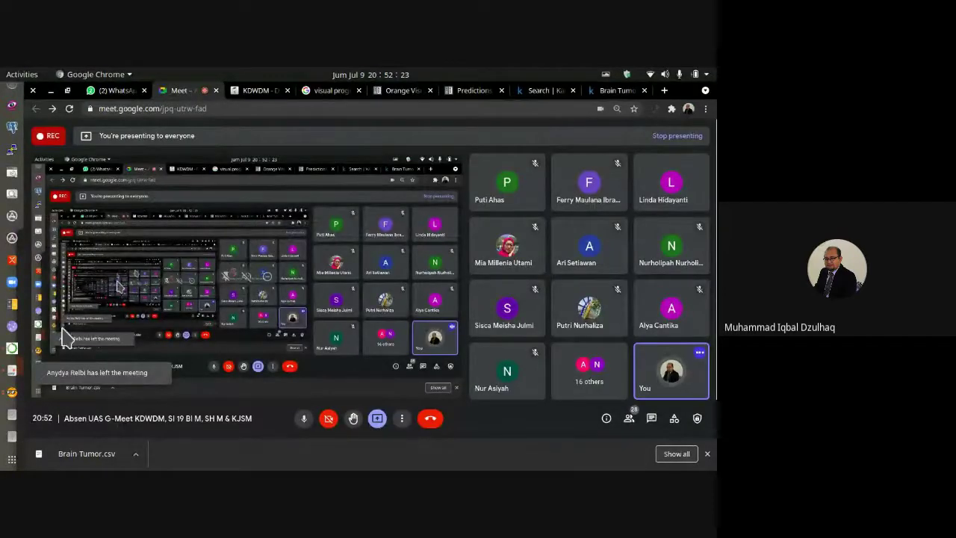
# Switch to the other Orange workflow window and review the Predictions table of its lower Logistic Regression (1) workflow
pyautogui.click(13, 395)
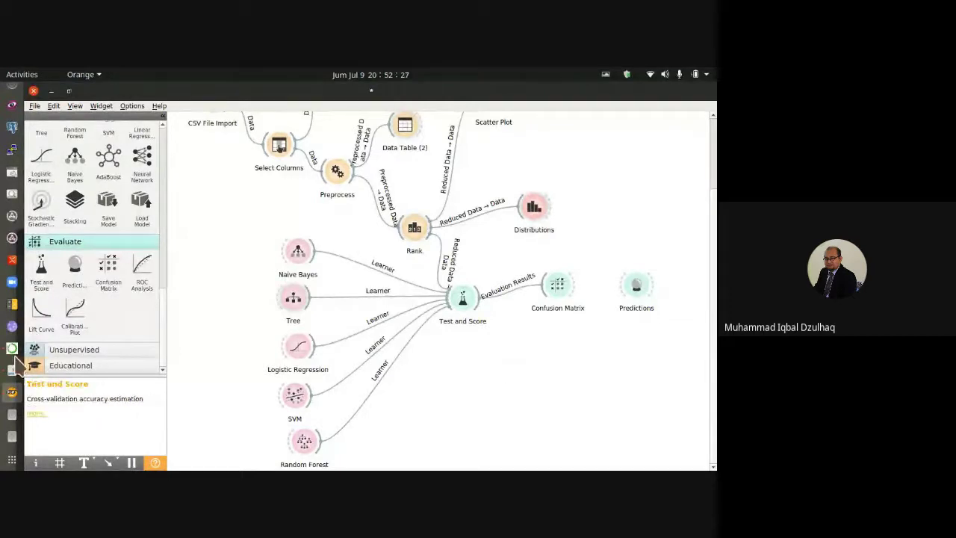
pyautogui.click(12, 392)
pyautogui.click(33, 401)
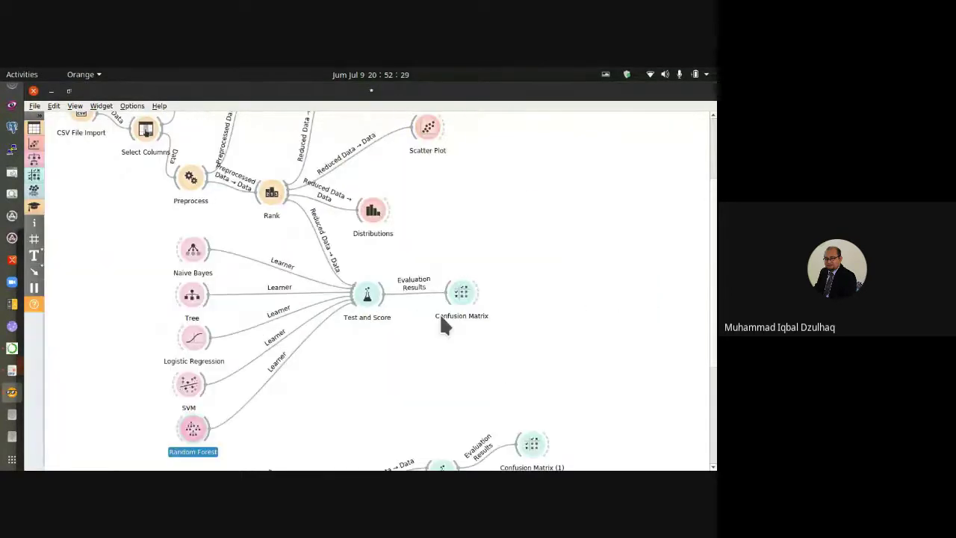
pyautogui.scroll(-5, 449, 314)
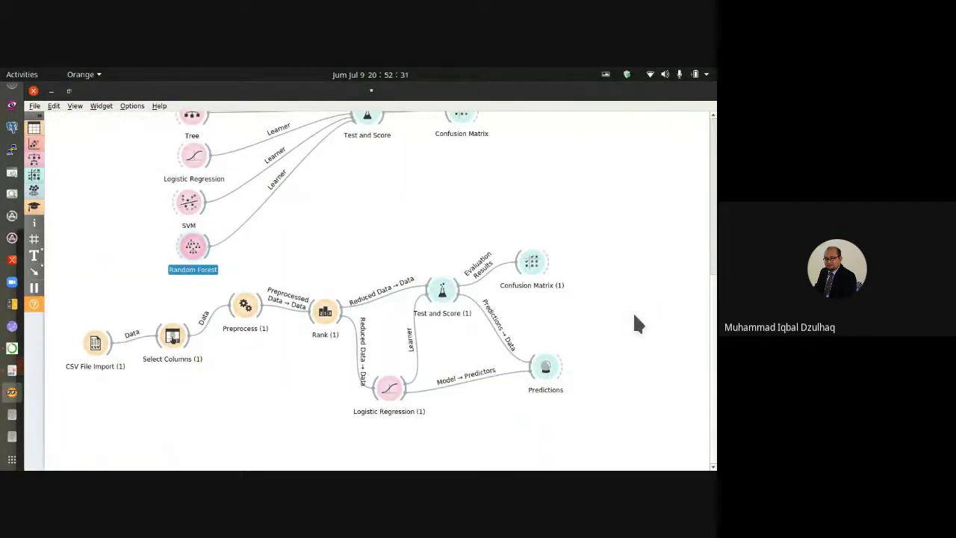
pyautogui.moveTo(386, 385); pyautogui.dragTo(396, 389)
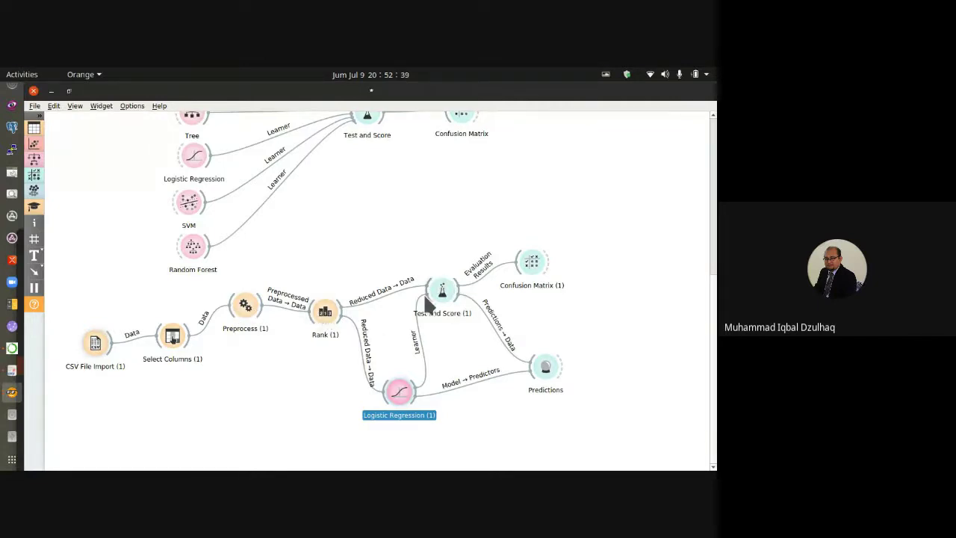
pyautogui.doubleClick(547, 366)
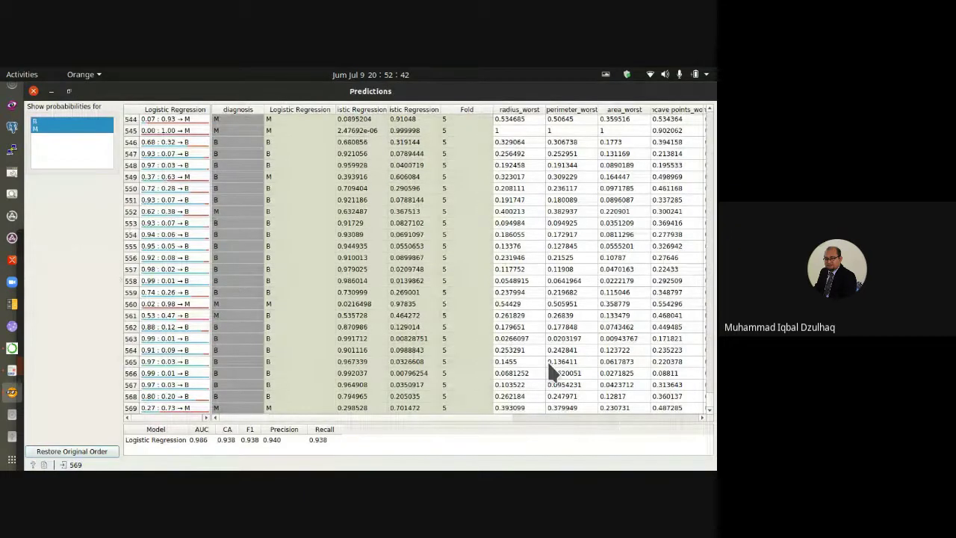
pyautogui.click(33, 90)
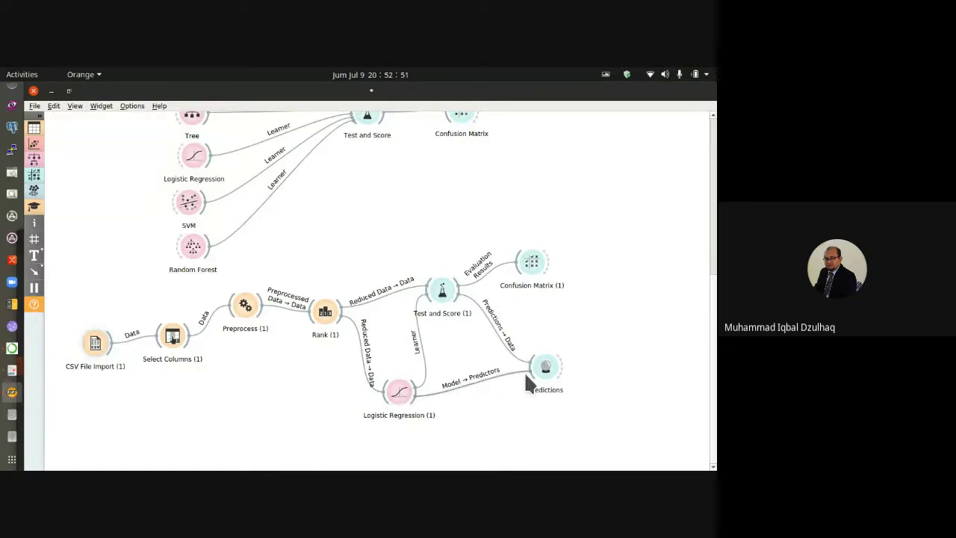
# Remove the Model → Predictors link between Logistic Regression (1) and Predictions, and check the Test and Score (1) settings and results
pyautogui.rightClick(485, 379)
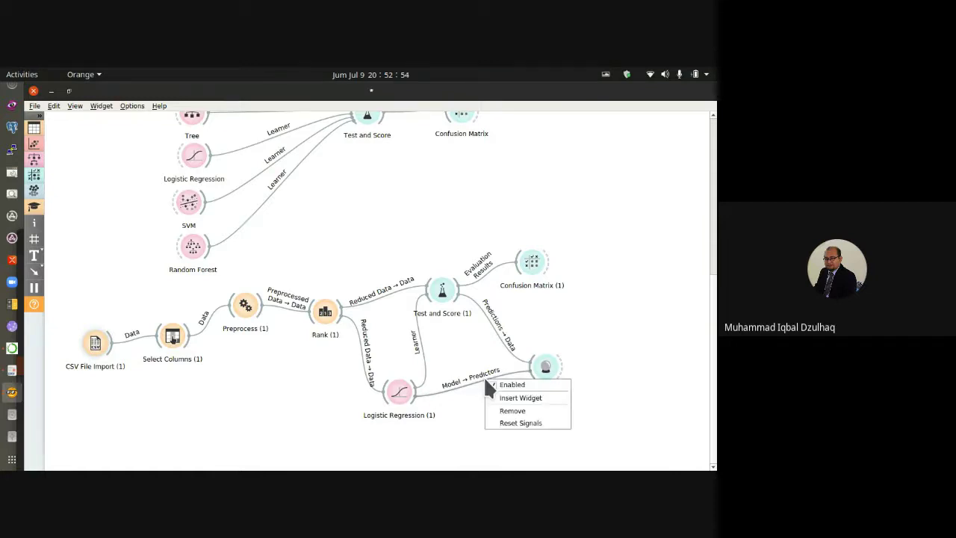
pyautogui.click(520, 409)
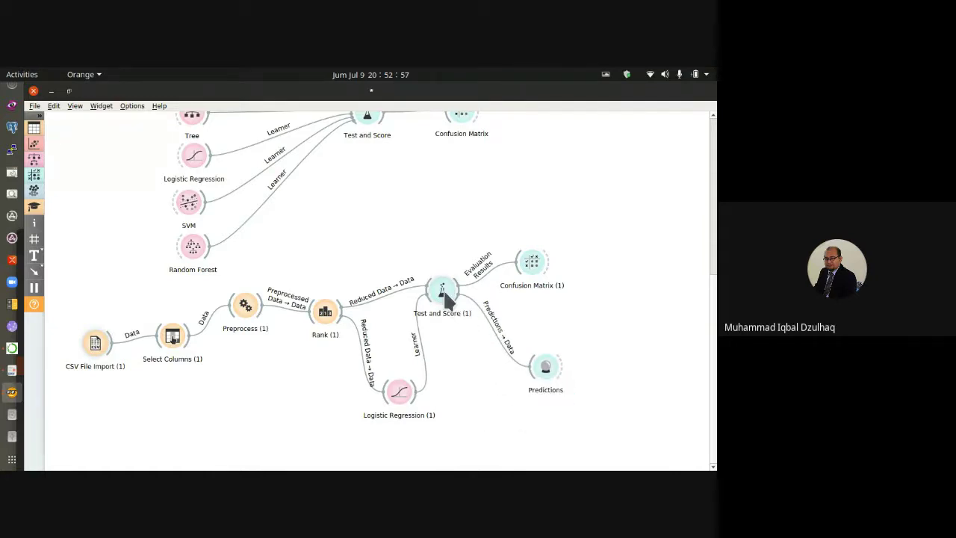
pyautogui.moveTo(444, 295)
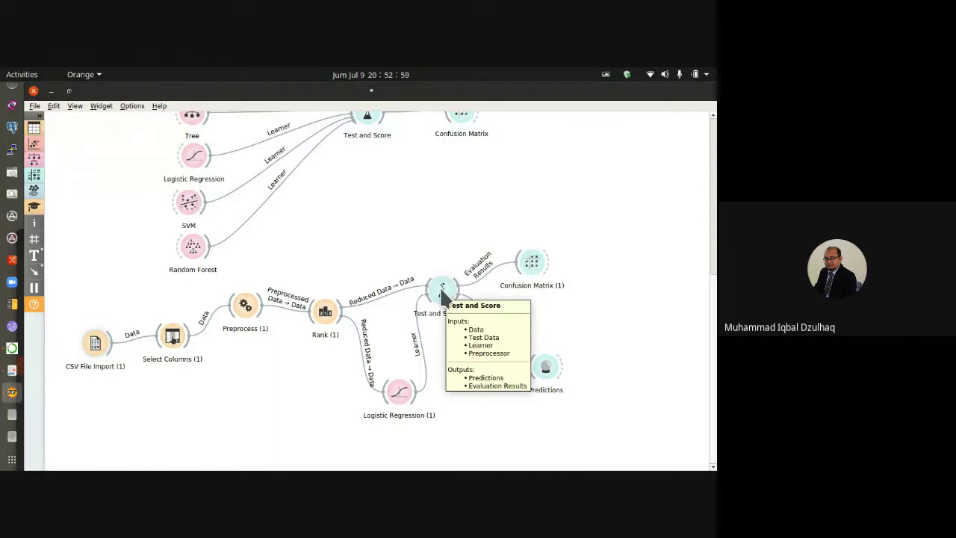
pyautogui.click(442, 294)
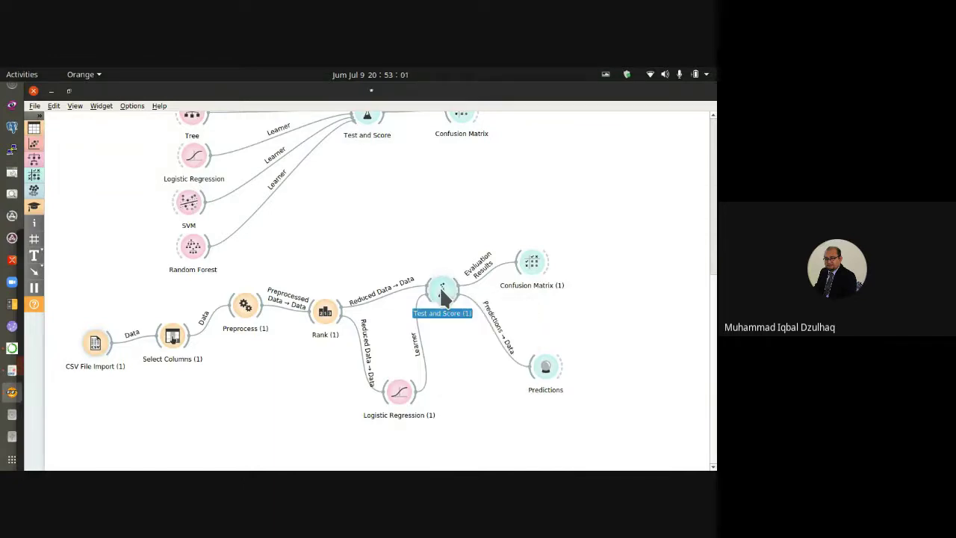
pyautogui.doubleClick(442, 293)
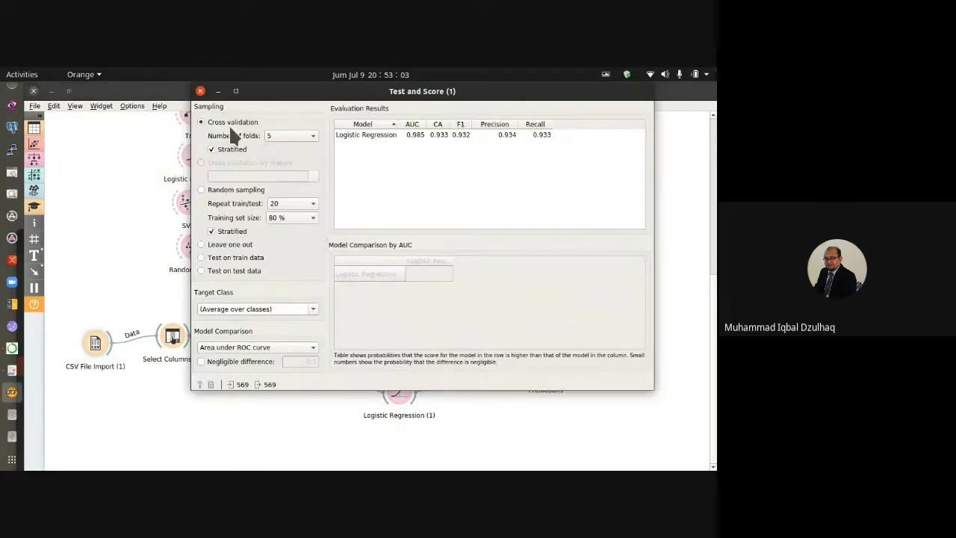
pyautogui.click(200, 92)
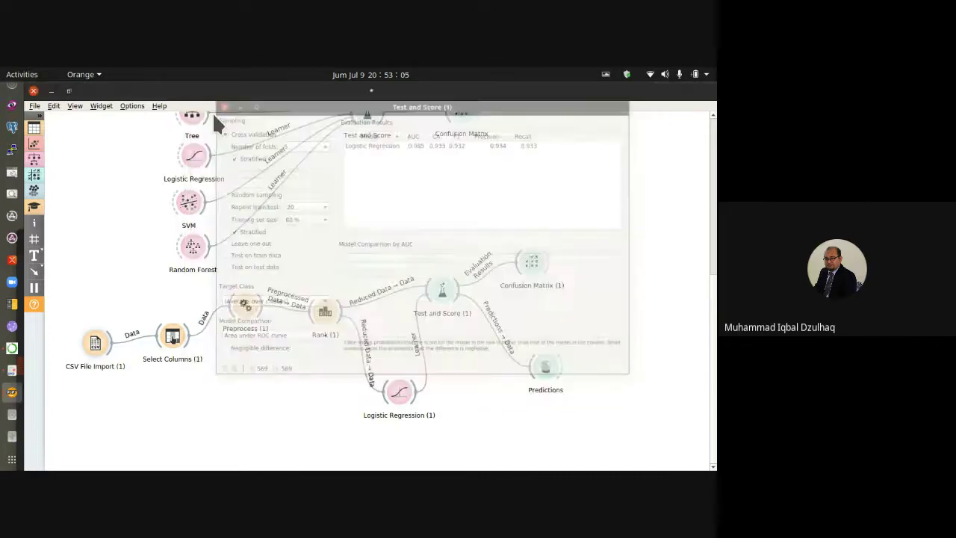
# Open Predictions and compare the diagnosis column with the Logistic Regression column received from Test and Score (1)
pyautogui.click(538, 368)
pyautogui.doubleClick(540, 369)
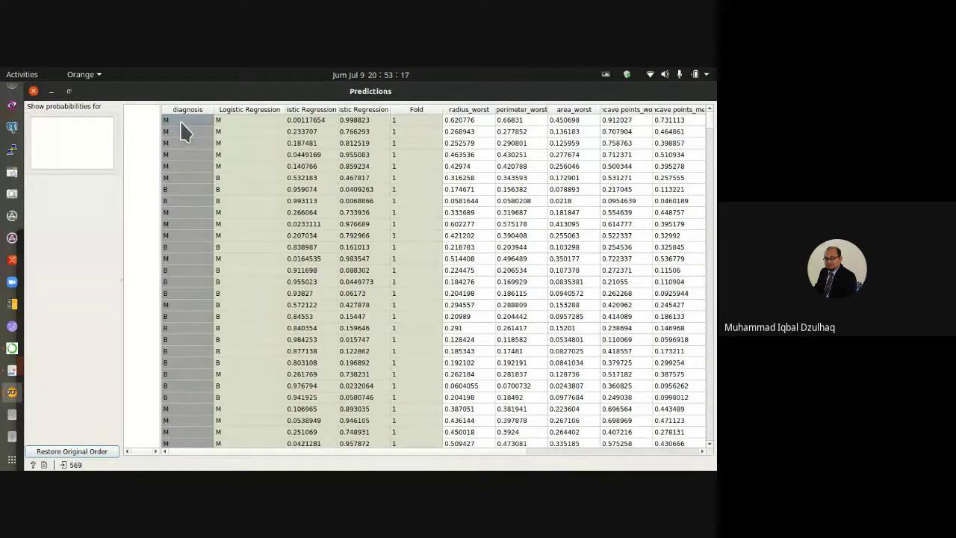
pyautogui.click(240, 121)
pyautogui.click(32, 91)
# Reconnect Logistic Regression (1) to Predictions and review the model's probabilities and scores in the Predictions table
pyautogui.moveTo(415, 400); pyautogui.dragTo(544, 364)
pyautogui.doubleClick(548, 369)
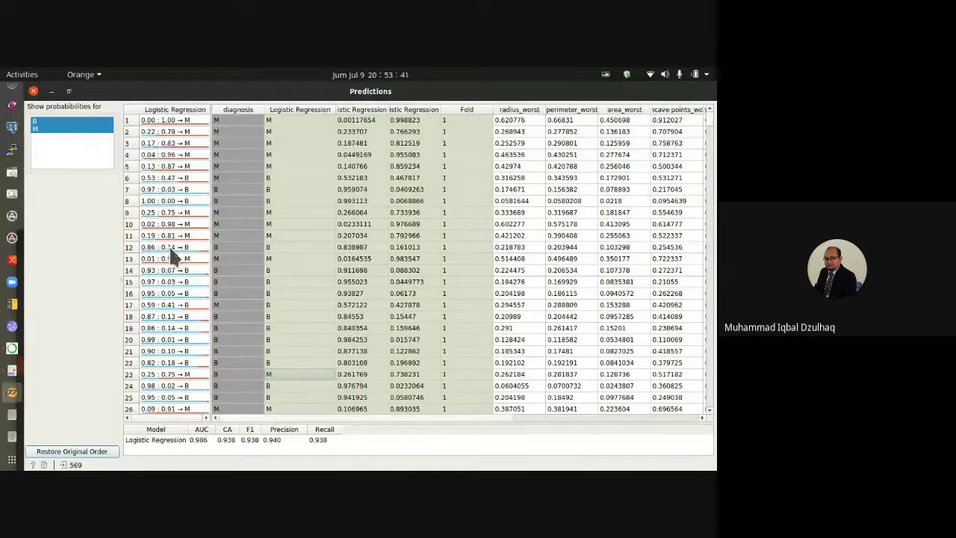
pyautogui.click(33, 90)
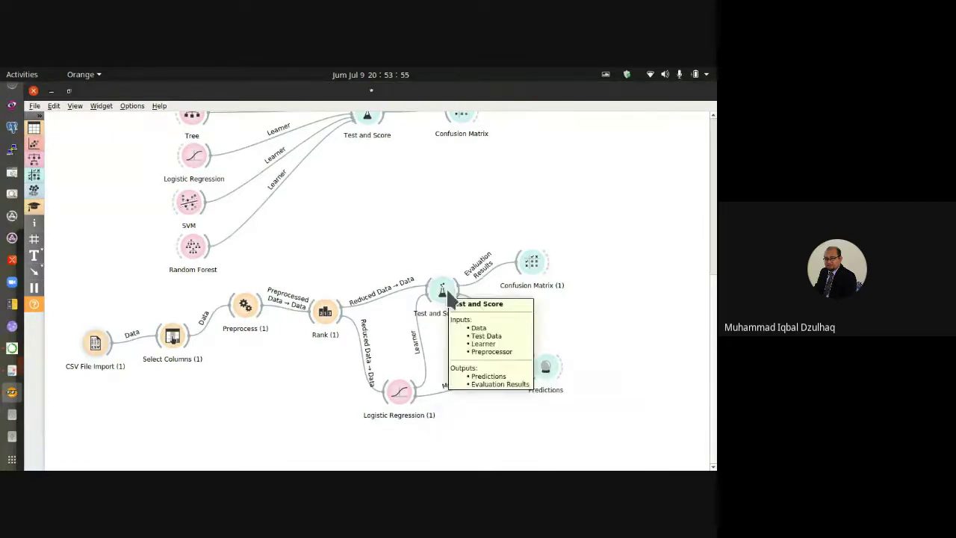
pyautogui.moveTo(448, 293); pyautogui.dragTo(538, 372)
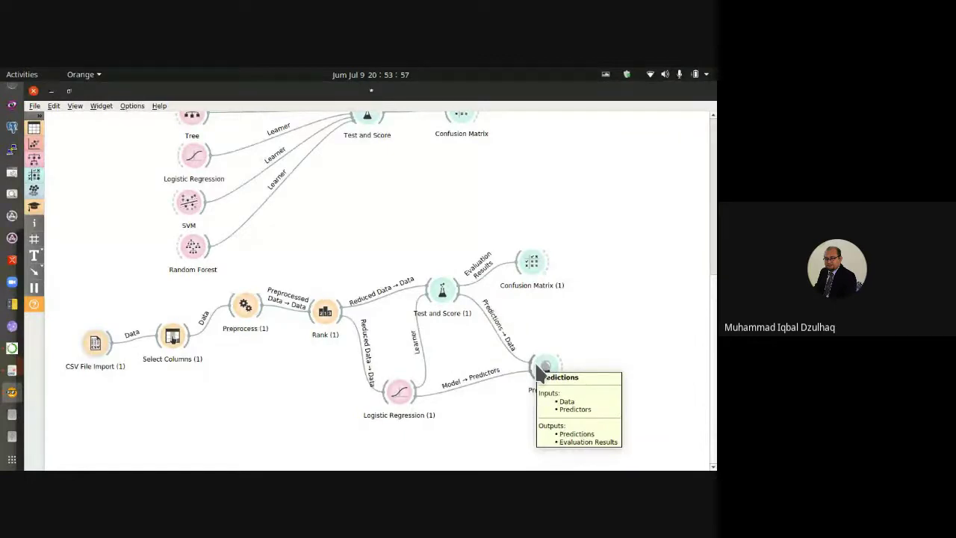
# Switch to the exam PDF in Document Viewer and read the C. Model and D. Evaluate tasks
pyautogui.click(12, 373)
pyautogui.scroll(-3, 376, 277)
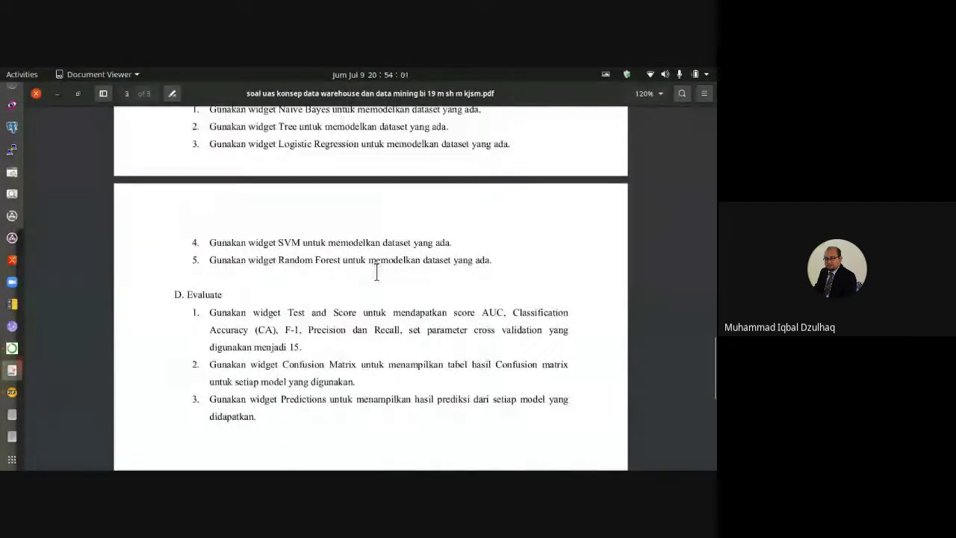
pyautogui.scroll(3, 314, 329)
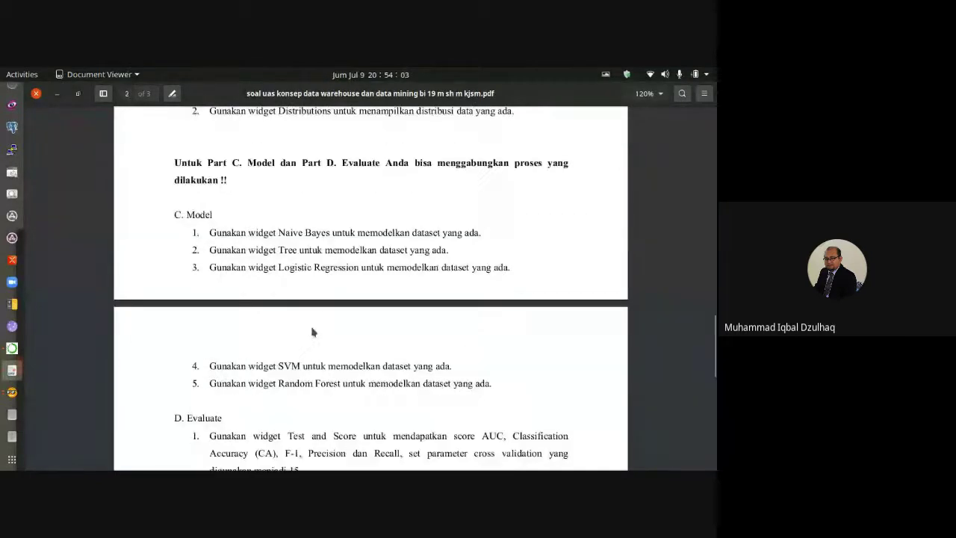
pyautogui.scroll(-2, 312, 333)
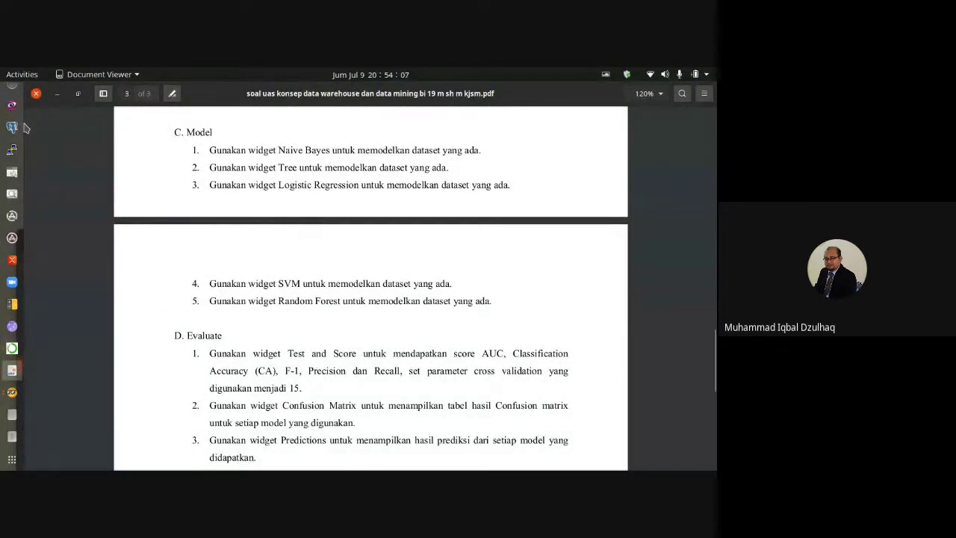
# Switch to Google Chrome and look through the WhatsApp, Meet and Orange documentation index pages
pyautogui.scroll(5, 11, 254)
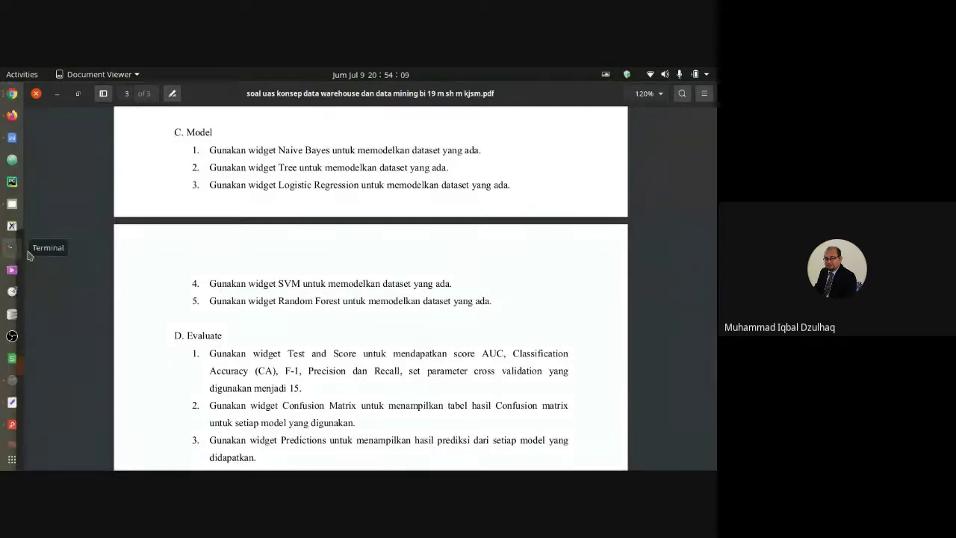
pyautogui.click(12, 95)
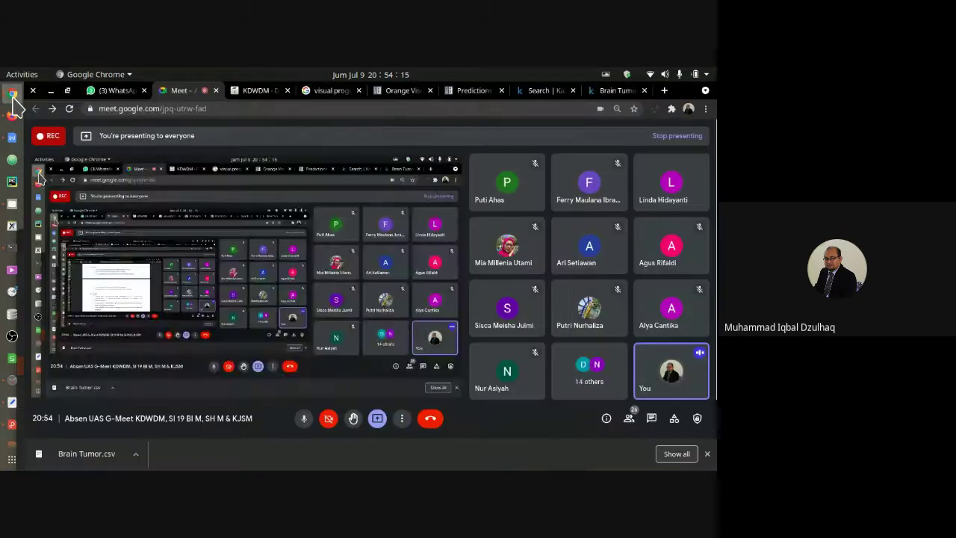
pyautogui.click(121, 91)
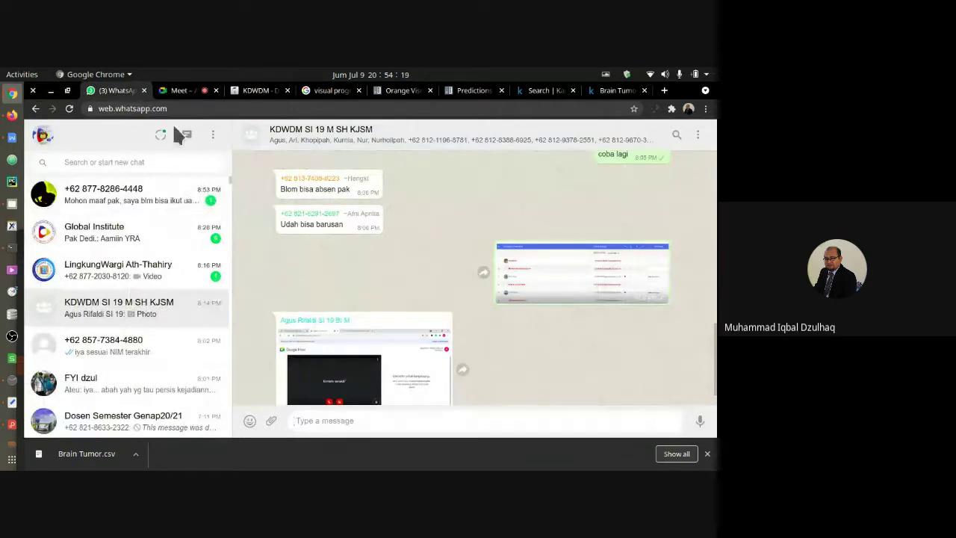
pyautogui.click(182, 93)
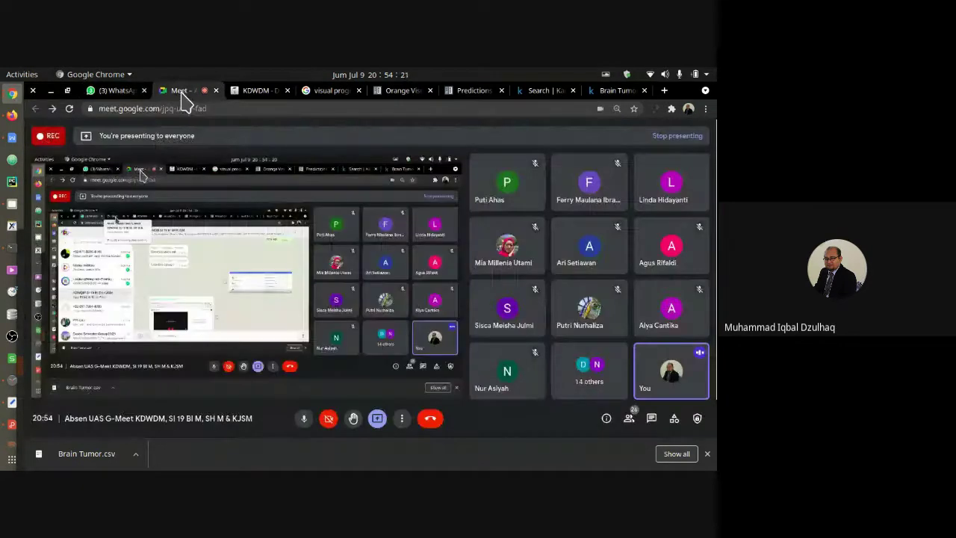
pyautogui.click(407, 93)
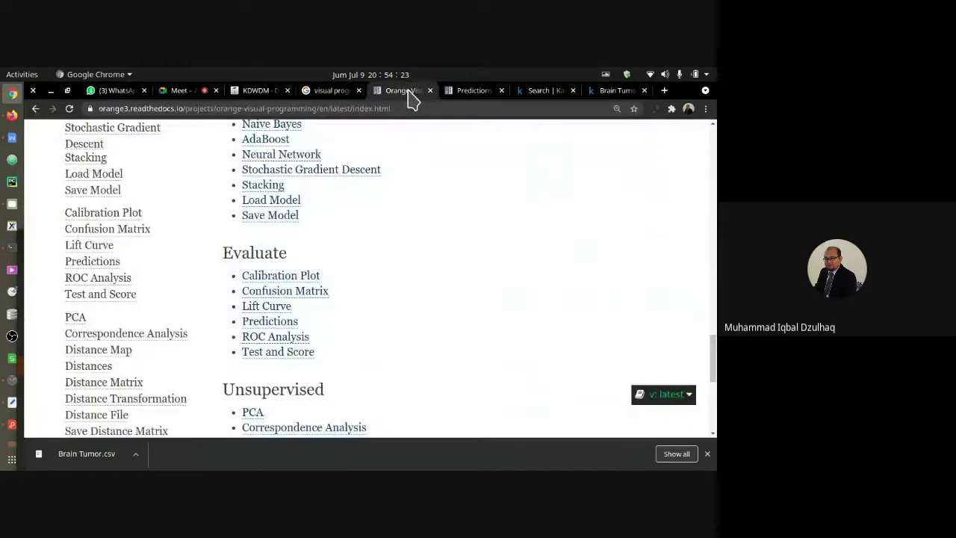
pyautogui.scroll(-3, 10, 401)
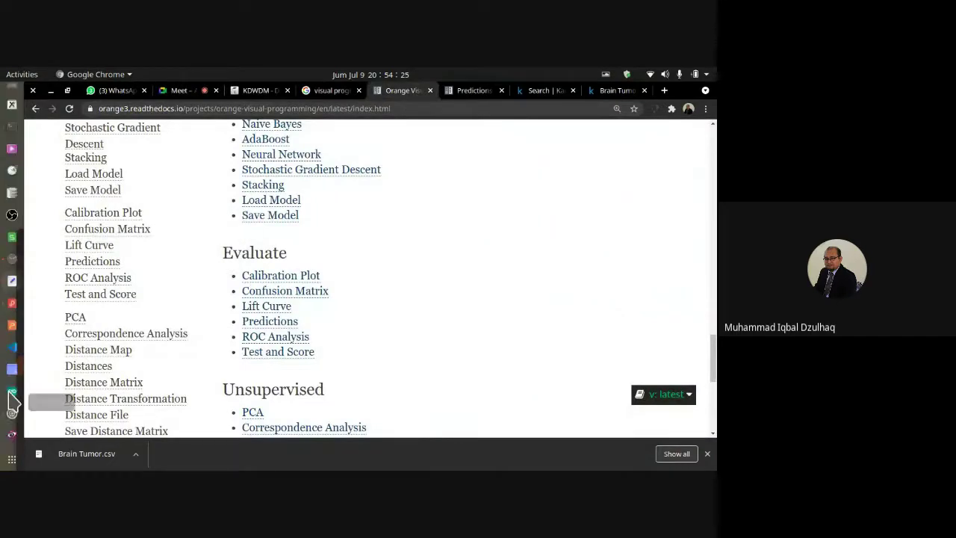
# Return to the exam PDF and reread the instructions on combining Part C. Model with Part D. Evaluate
pyautogui.click(12, 373)
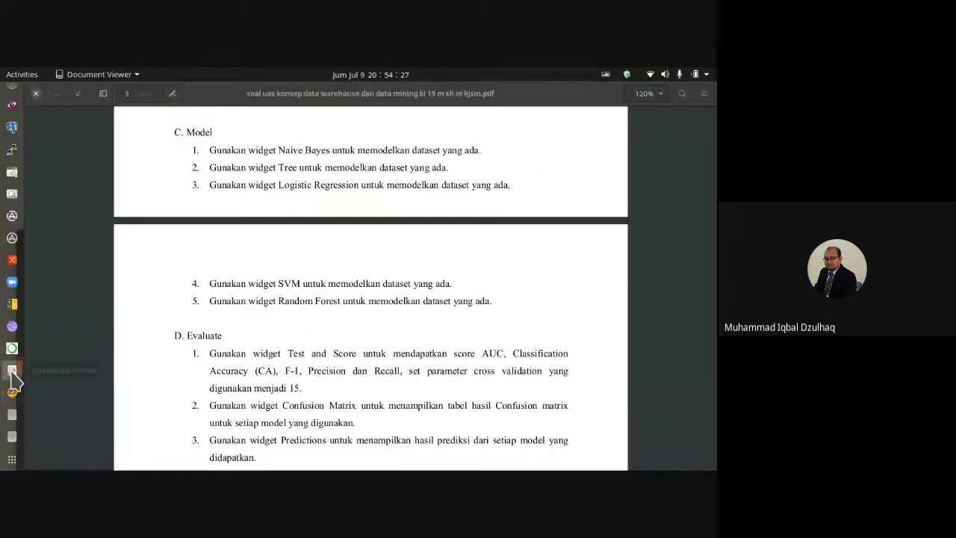
pyautogui.scroll(-2, 343, 273)
pyautogui.scroll(3, 359, 297)
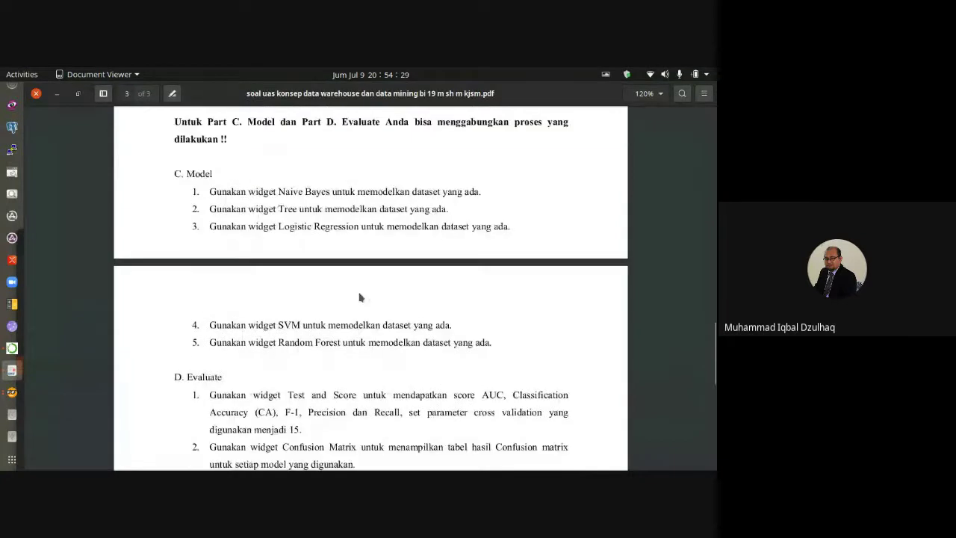
# Review the exam PDF's Part II and Part III instructions through to the D. Evaluate tasks
pyautogui.scroll(20, 359, 298)
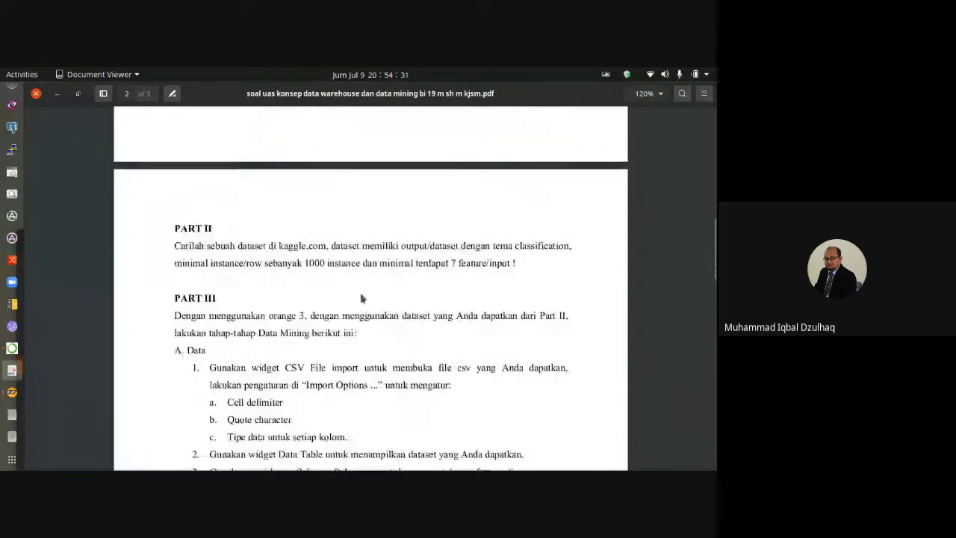
pyautogui.scroll(-15, 365, 297)
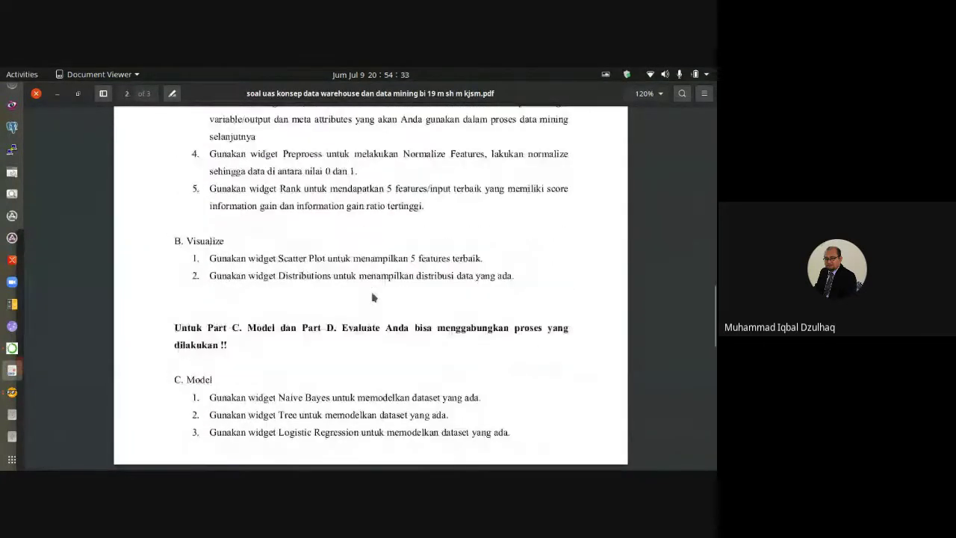
pyautogui.scroll(-9, 374, 298)
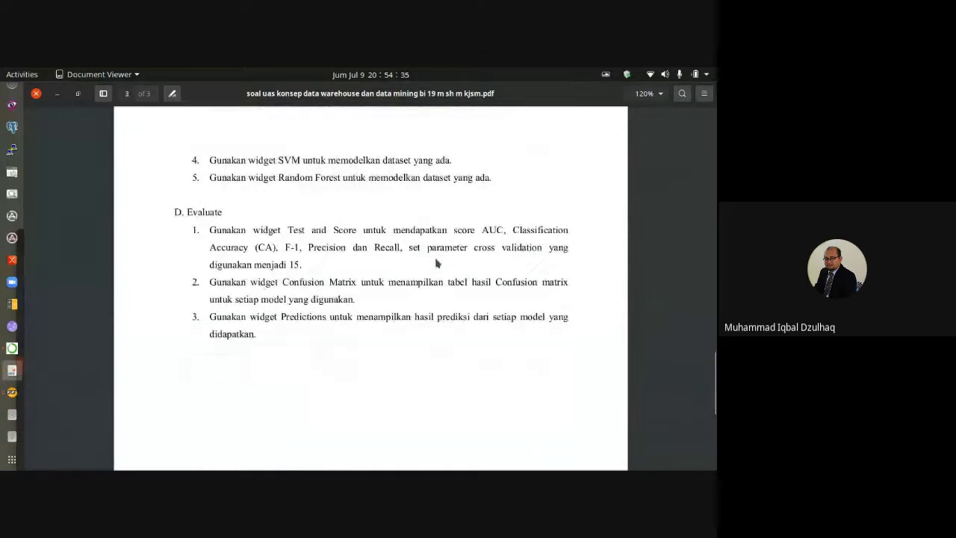
pyautogui.scroll(2, 257, 318)
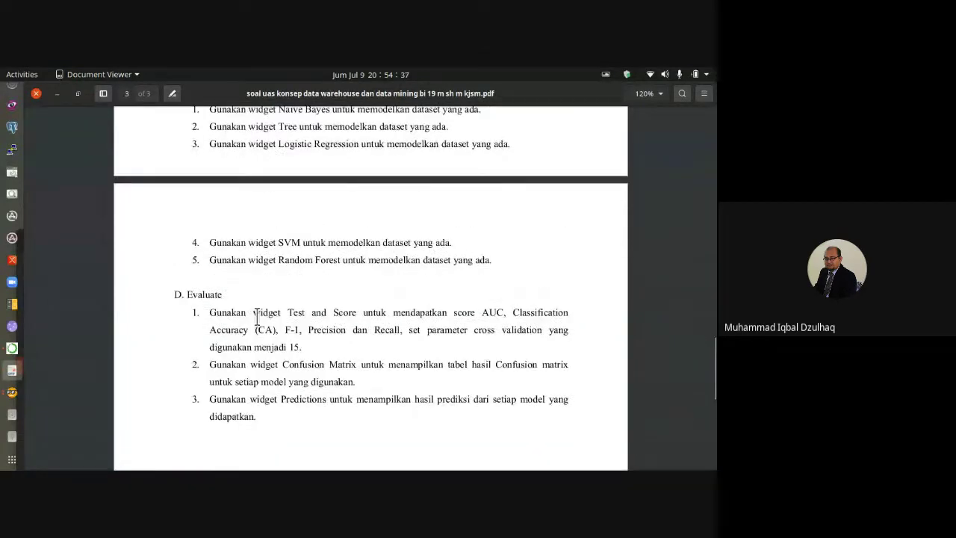
# Switch to Orange and review the whole workflow, from CSV File Import and the five learners to the Predictions branch
pyautogui.click(12, 392)
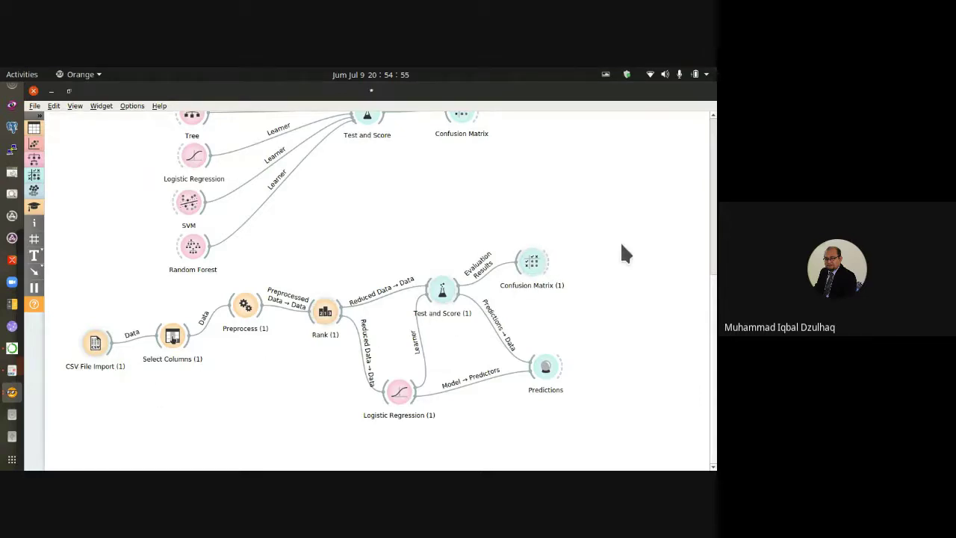
pyautogui.scroll(6, 566, 231)
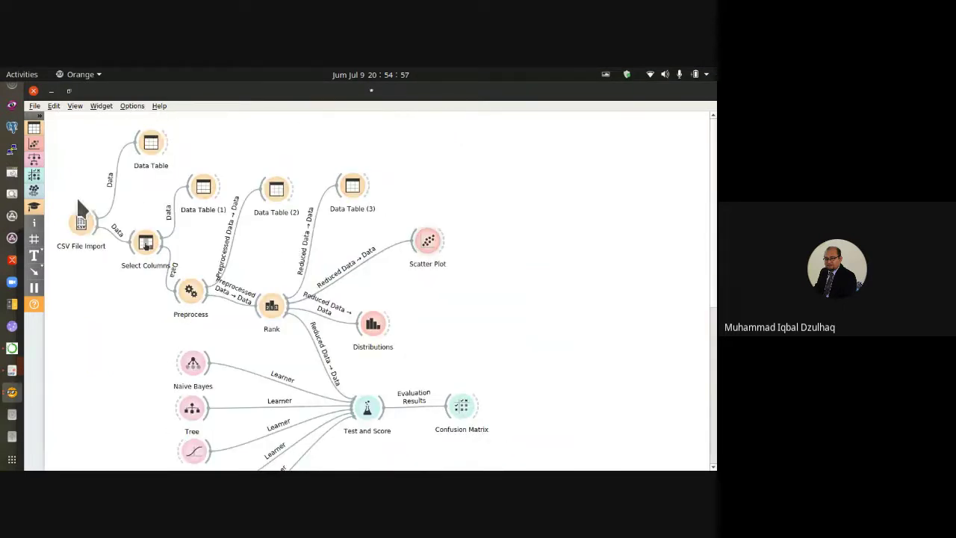
pyautogui.scroll(-6, 553, 295)
pyautogui.scroll(2, 553, 295)
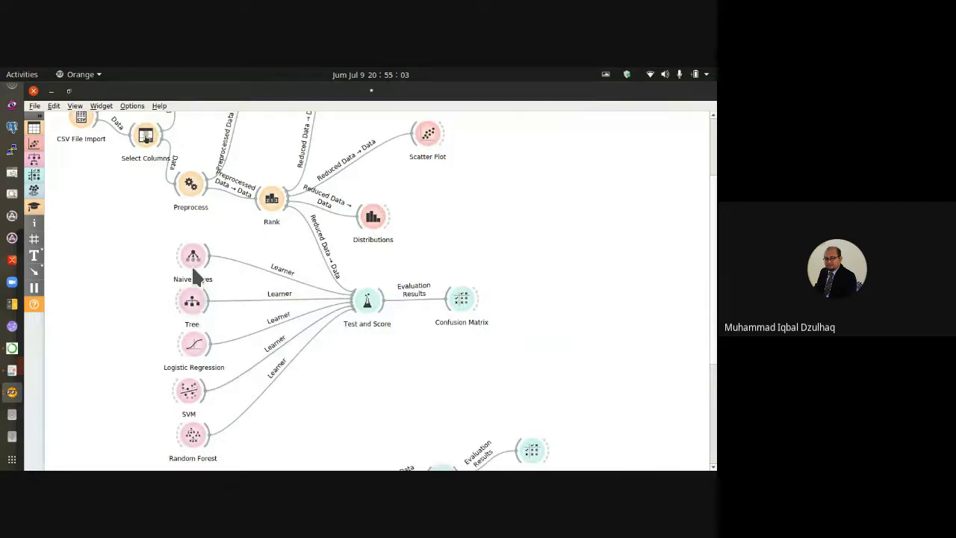
pyautogui.scroll(-2, 194, 275)
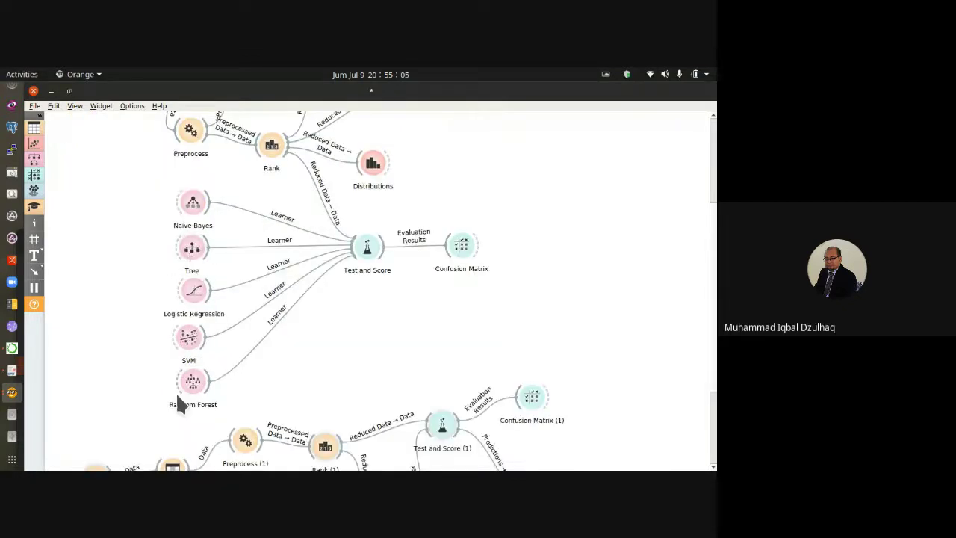
pyautogui.scroll(-5, 540, 260)
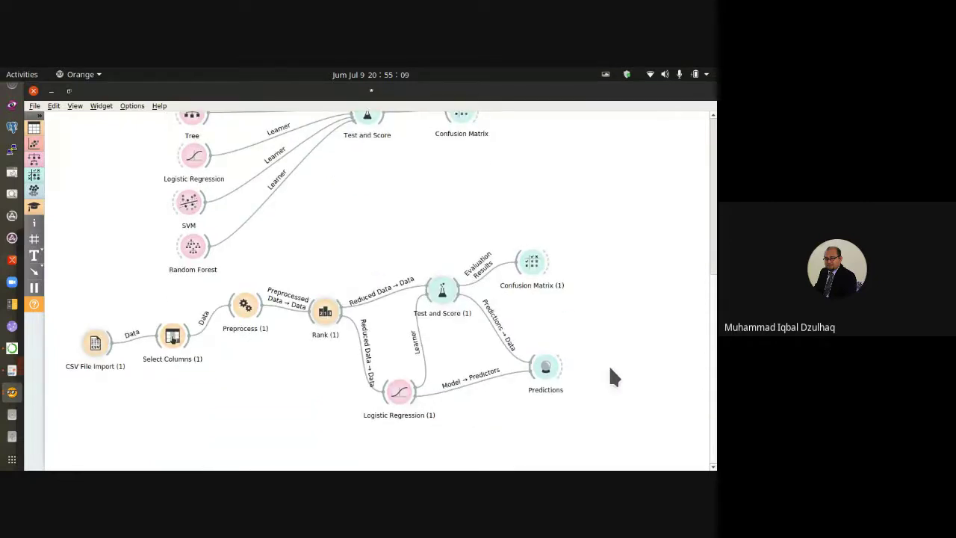
# Return to the exam PDF, highlight the sentence on the working time and reread the Part I to Part III instructions
pyautogui.click(12, 370)
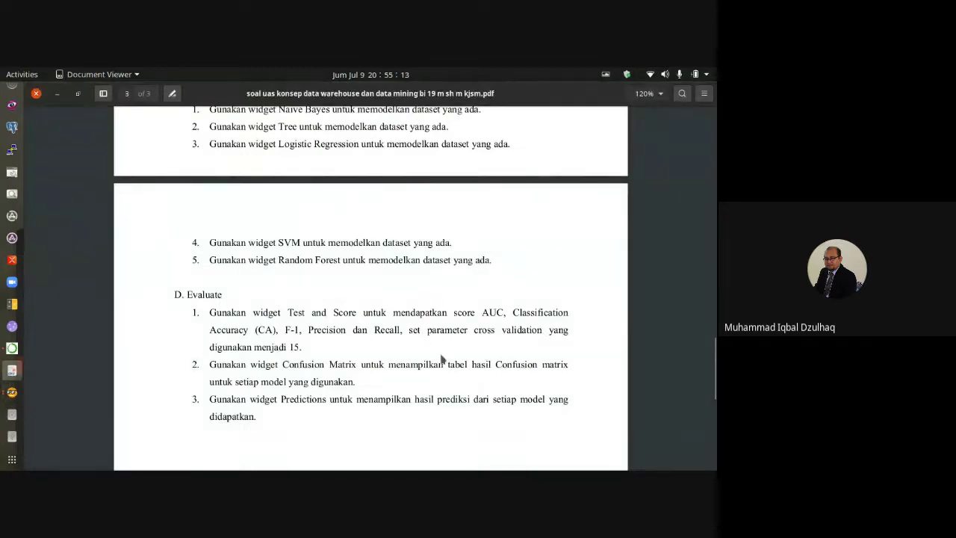
pyautogui.scroll(7, 444, 363)
pyautogui.scroll(10, 444, 362)
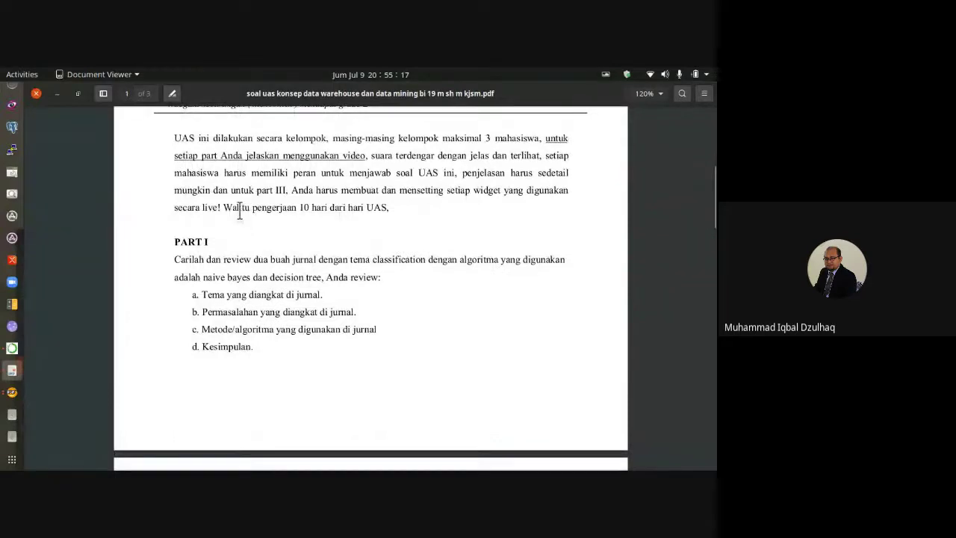
pyautogui.moveTo(225, 207); pyautogui.dragTo(401, 218)
pyautogui.click(321, 214)
pyautogui.moveTo(222, 206); pyautogui.dragTo(403, 209)
pyautogui.click(403, 213)
pyautogui.scroll(-3, 414, 269)
pyautogui.scroll(-4, 414, 270)
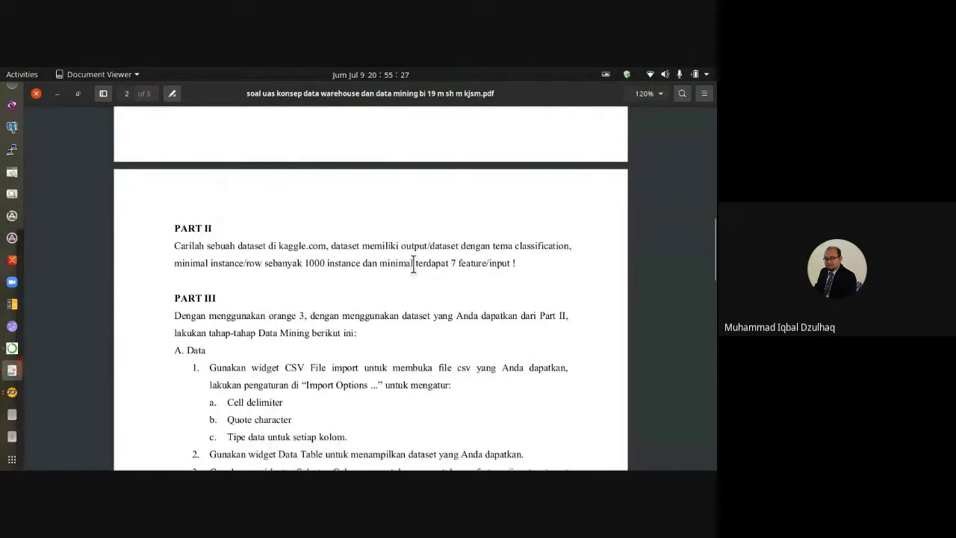
pyautogui.scroll(5, 379, 280)
pyautogui.scroll(-5, 380, 279)
# Switch back to Orange and look over the second workflow branch around Preprocess (1)
pyautogui.click(12, 392)
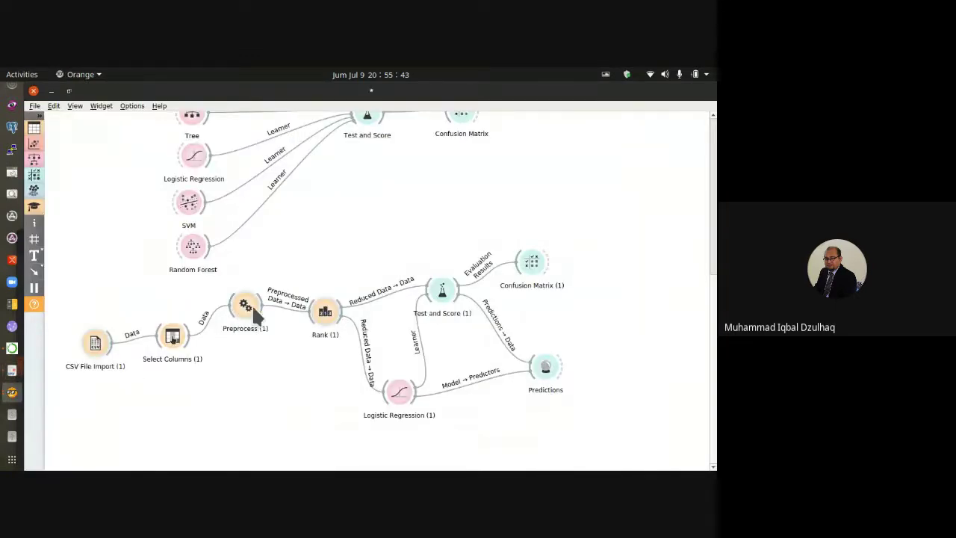
pyautogui.moveTo(252, 306)
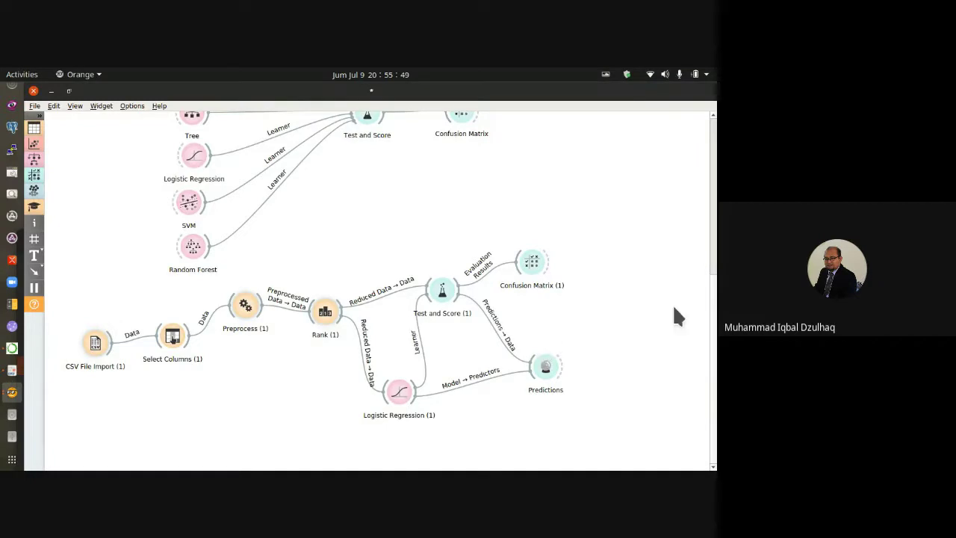
# Switch to the Meet call in Google Chrome and show its participant list
pyautogui.scroll(3, 12, 276)
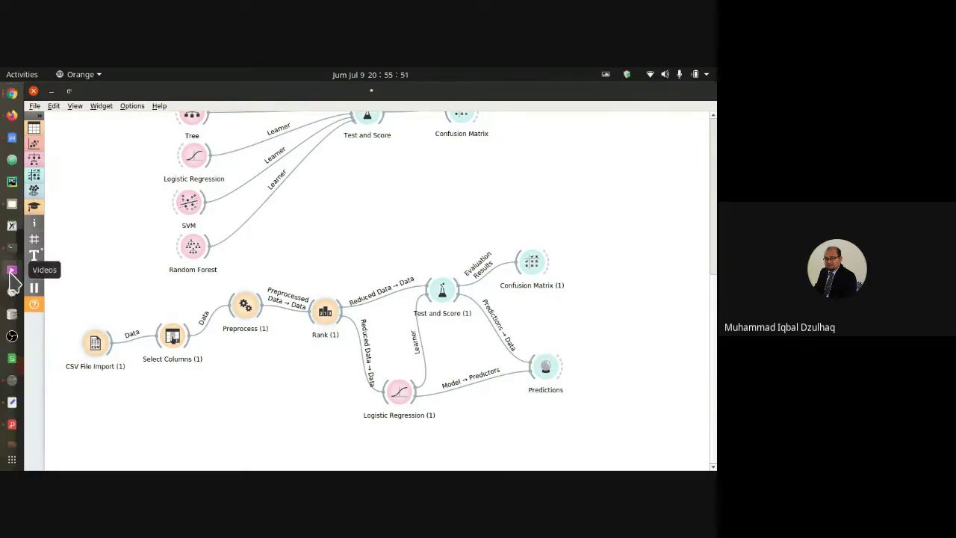
pyautogui.click(11, 93)
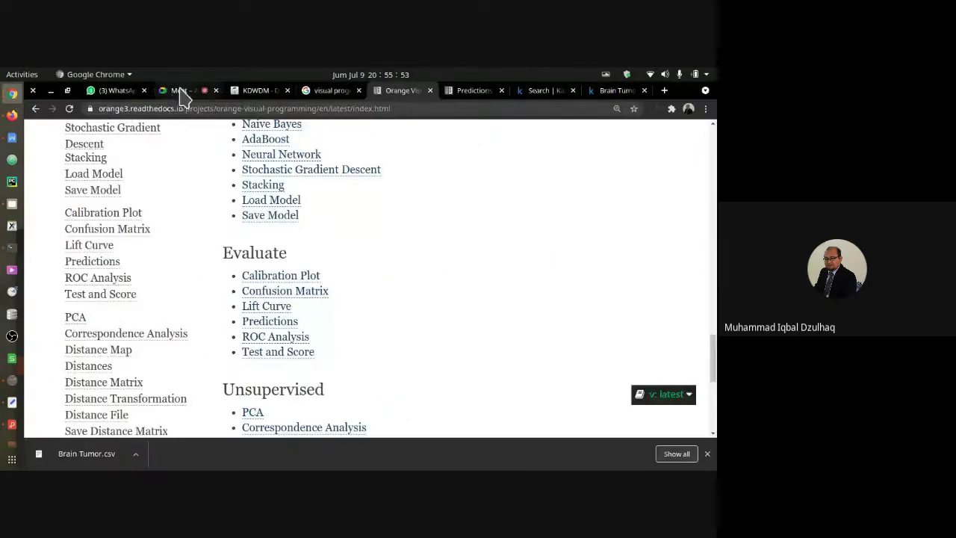
pyautogui.click(182, 91)
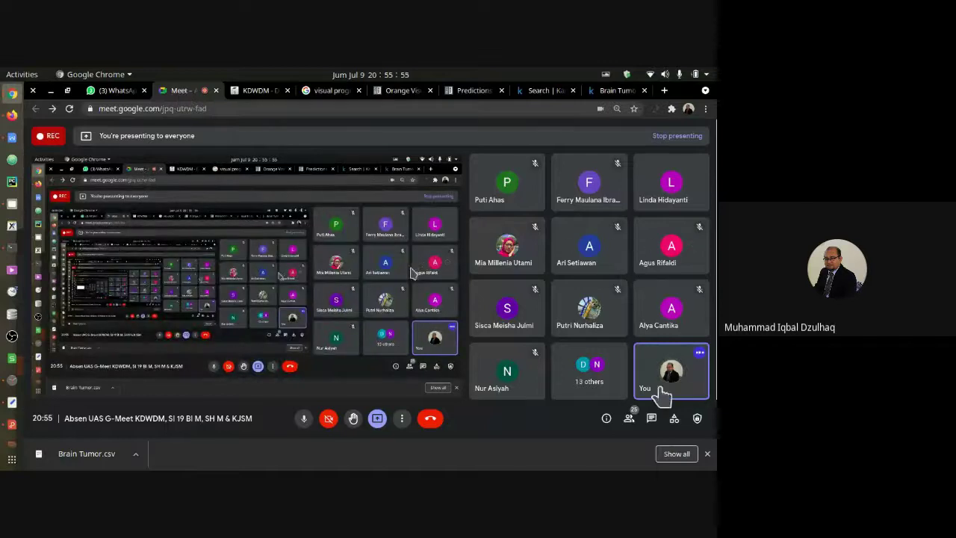
pyautogui.click(631, 421)
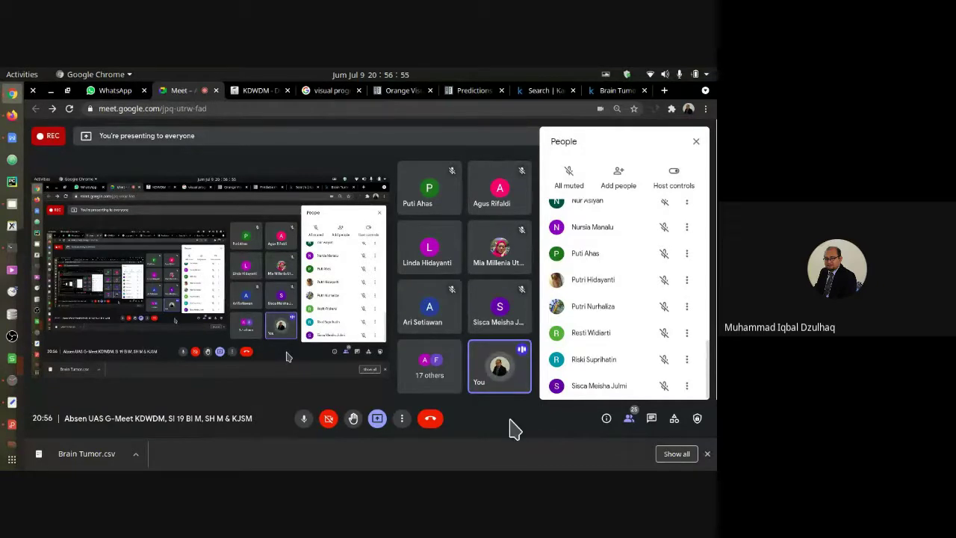
# Open the Kaggle Brain Tumor dataset page and look through the Brain Tumor.csv description and column details
pyautogui.click(615, 91)
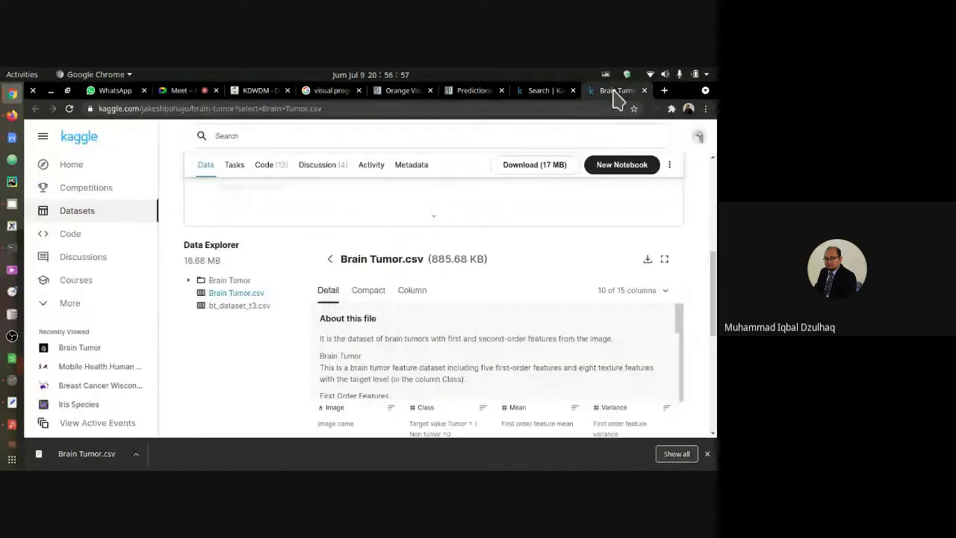
pyautogui.scroll(-5, 440, 367)
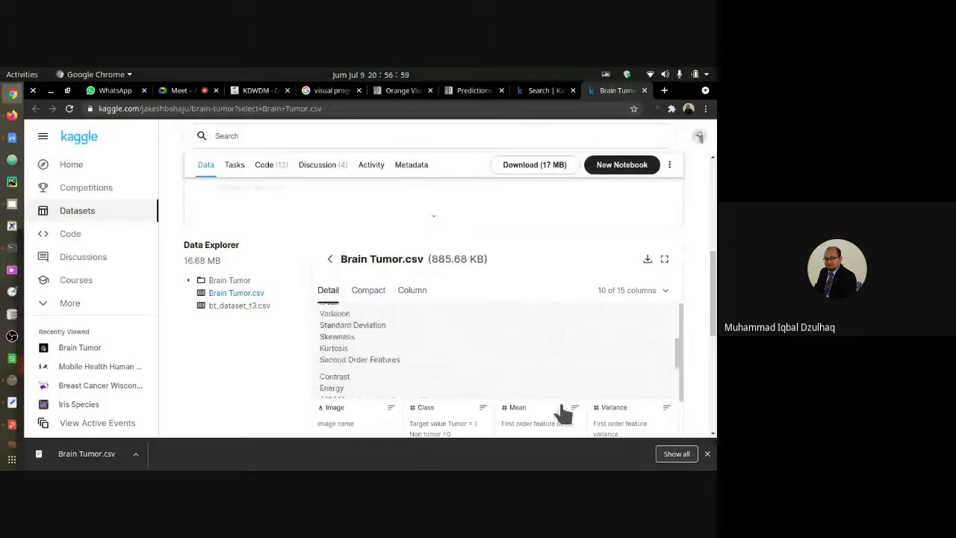
pyautogui.scroll(-2, 561, 410)
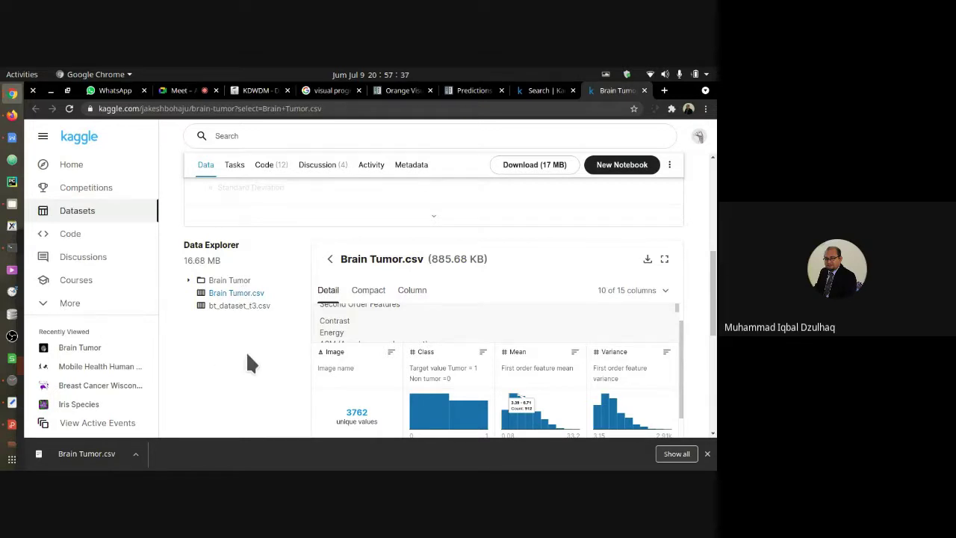
# Go back to the Meet call and stop presenting the screen
pyautogui.click(182, 90)
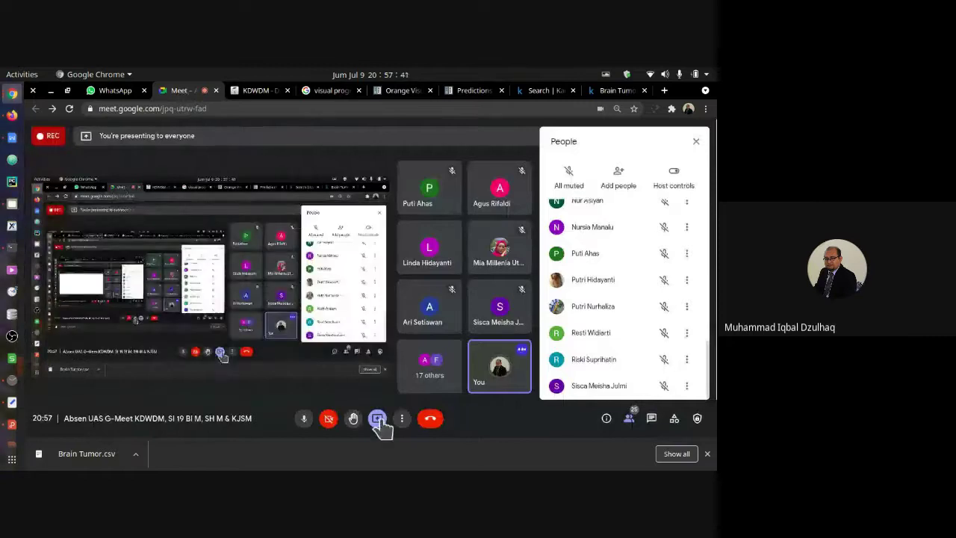
pyautogui.click(377, 420)
pyautogui.click(423, 389)
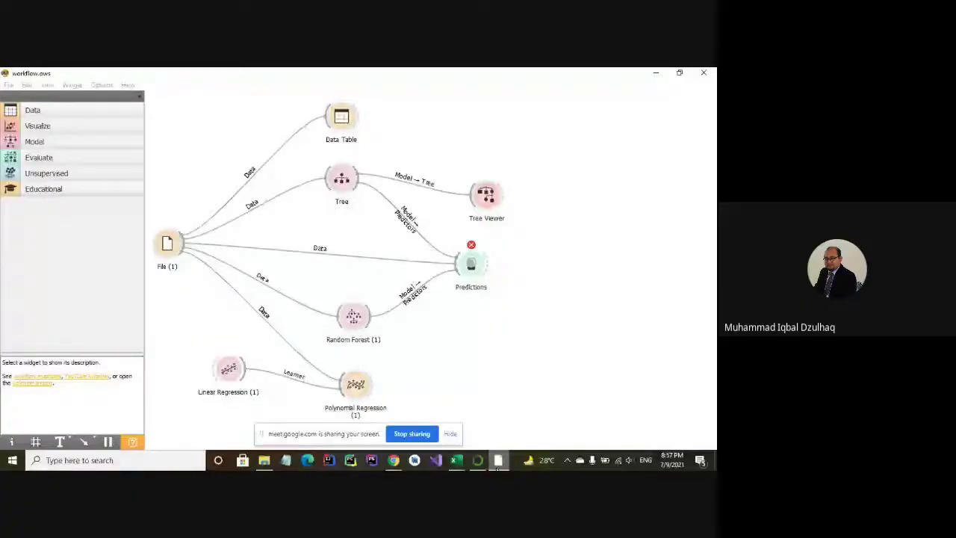
# Bring up the Meet call in Chrome, hide the screen-sharing notice and turn on the microphone
pyautogui.click(692, 357)
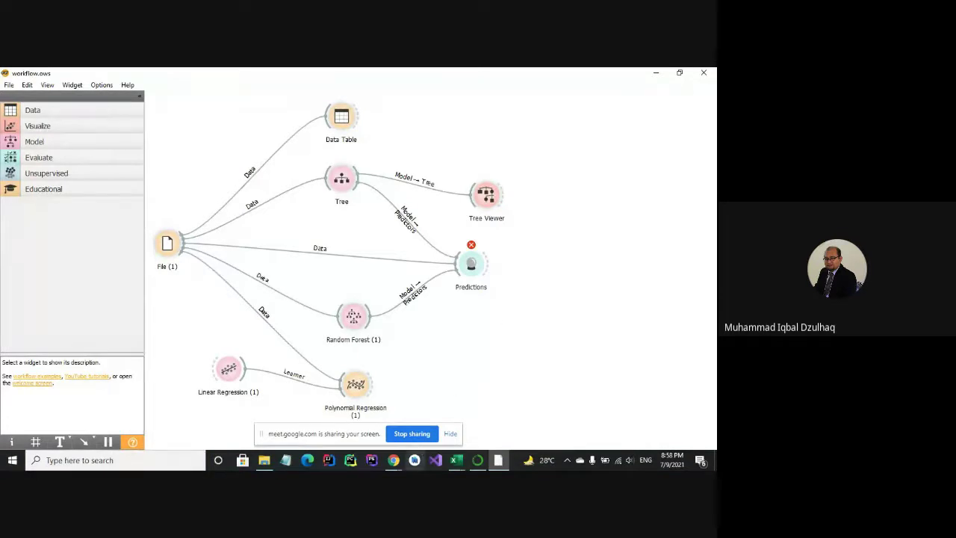
pyautogui.moveTo(394, 460)
pyautogui.click(292, 422)
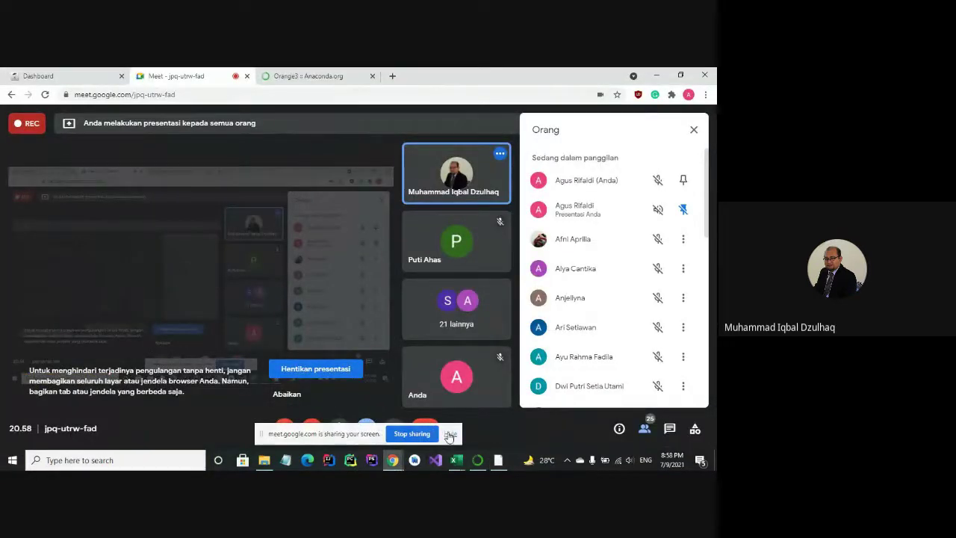
pyautogui.click(451, 433)
pyautogui.click(285, 430)
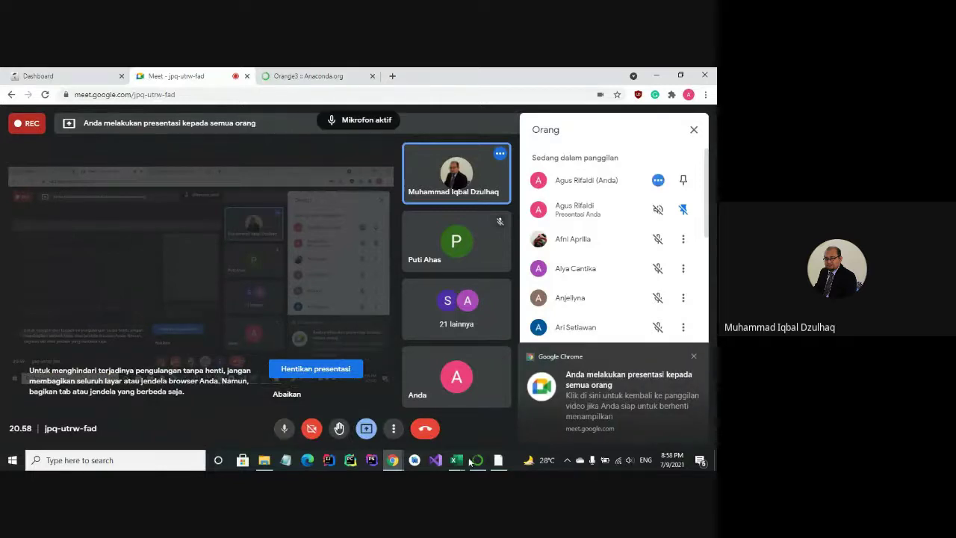
# Return to workflow.ows in Orange and dismiss the Chrome presentation notification
pyautogui.click(499, 460)
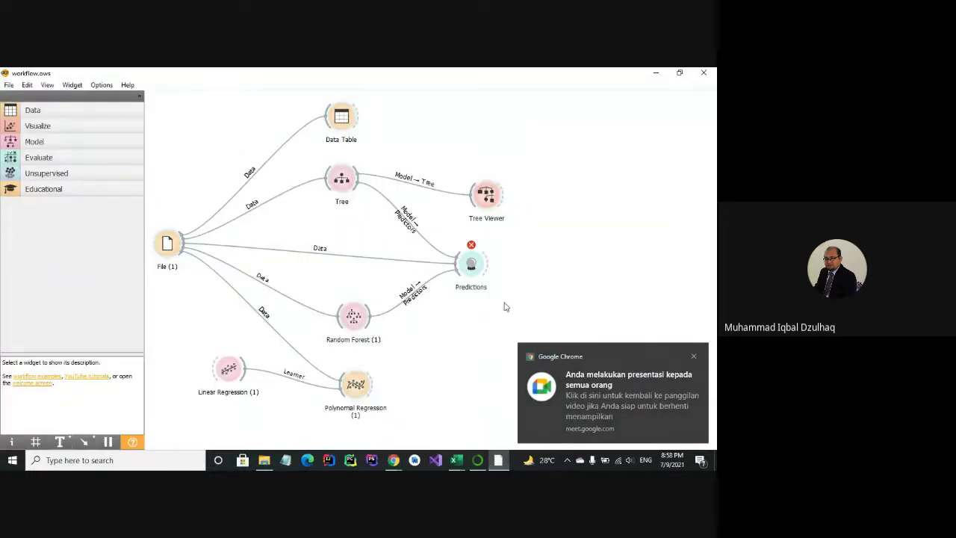
pyautogui.click(695, 357)
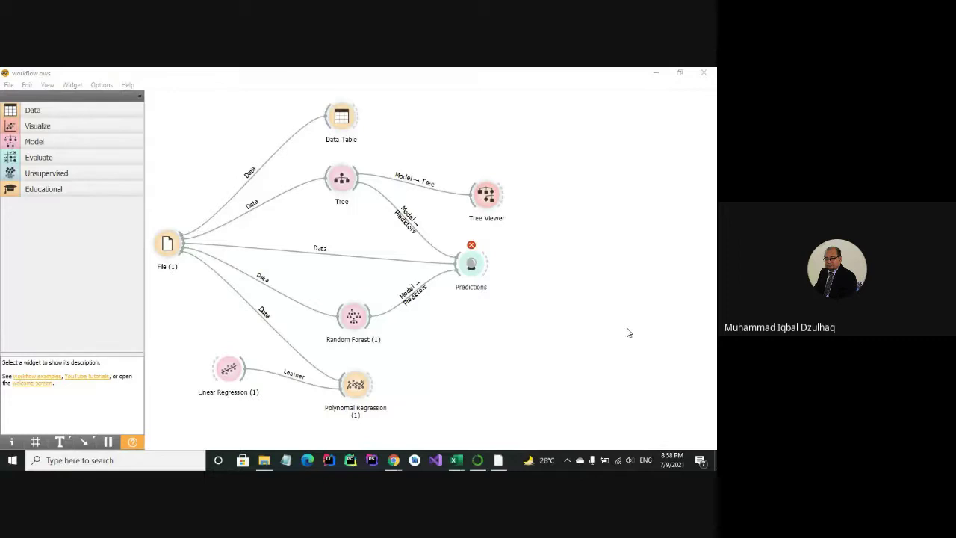
pyautogui.click(691, 358)
pyautogui.click(611, 321)
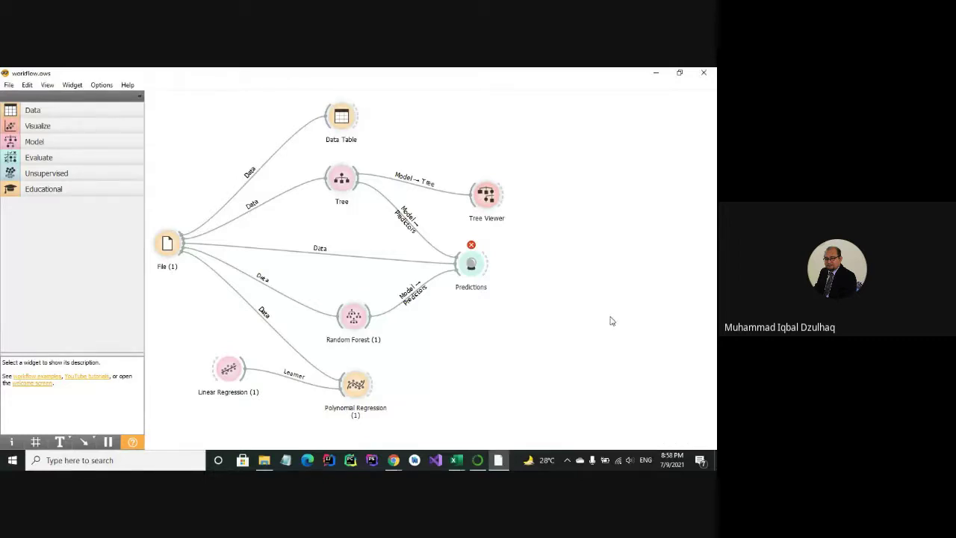
# Switch to the WHO COVID-19 global table data workbook in Excel and examine its rows up to the column headers
pyautogui.moveTo(457, 460)
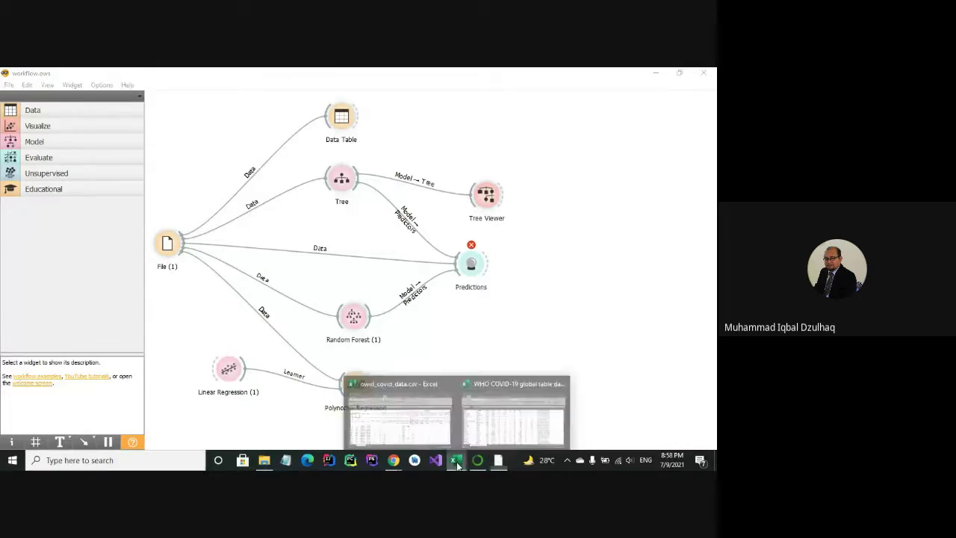
pyautogui.click(482, 423)
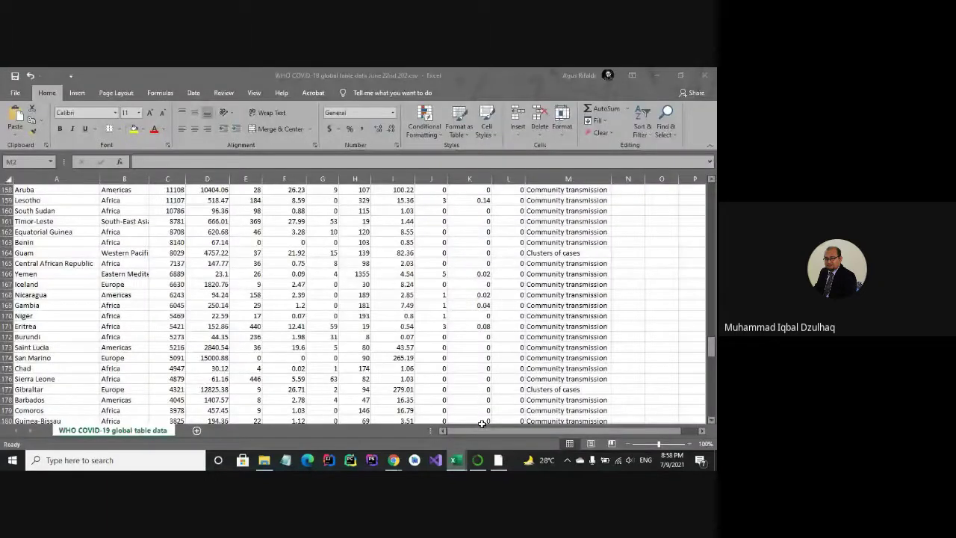
pyautogui.scroll(20, 182, 250)
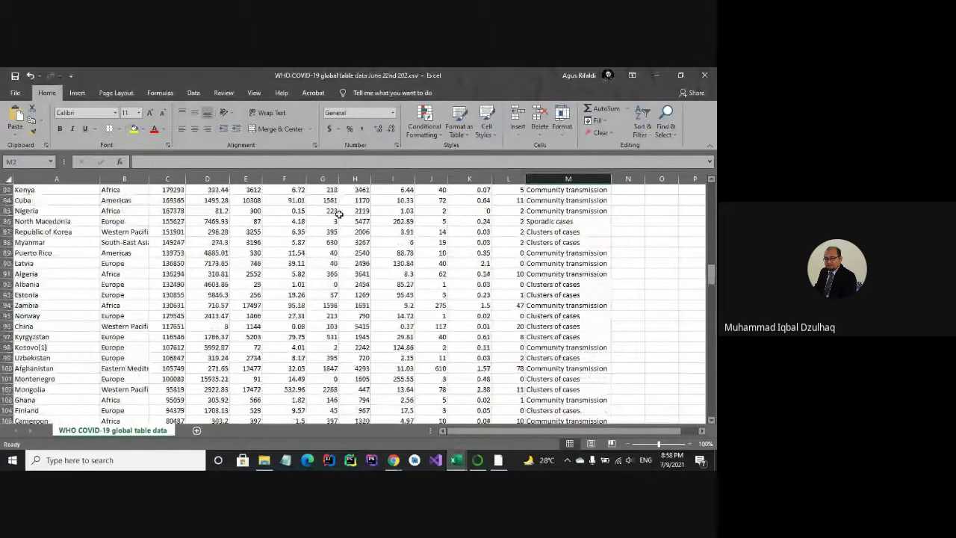
pyautogui.scroll(20, 338, 214)
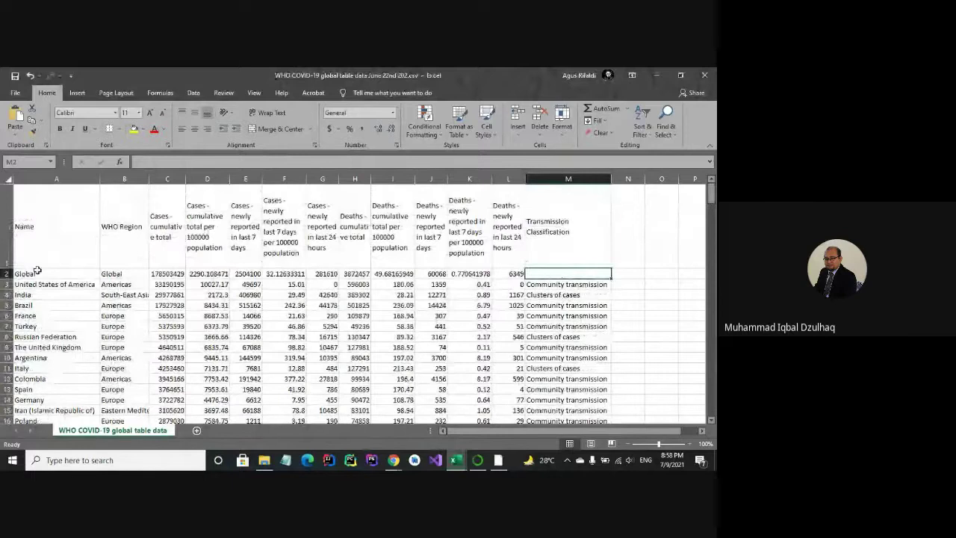
# Open WHO COVID-19 global table data June 22nd 202.csv from the data folder in Notepad and maximize its window
pyautogui.click(266, 461)
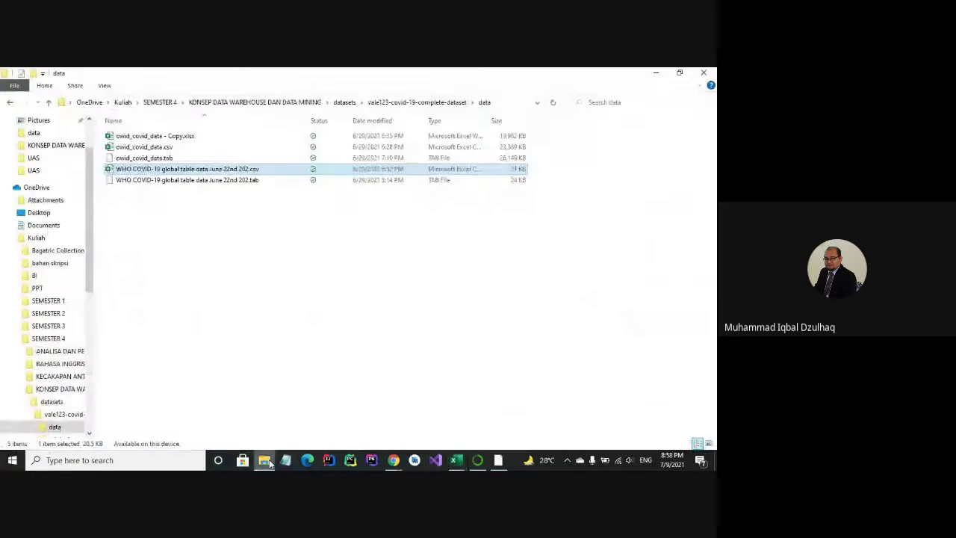
pyautogui.doubleClick(173, 169)
pyautogui.rightClick(173, 169)
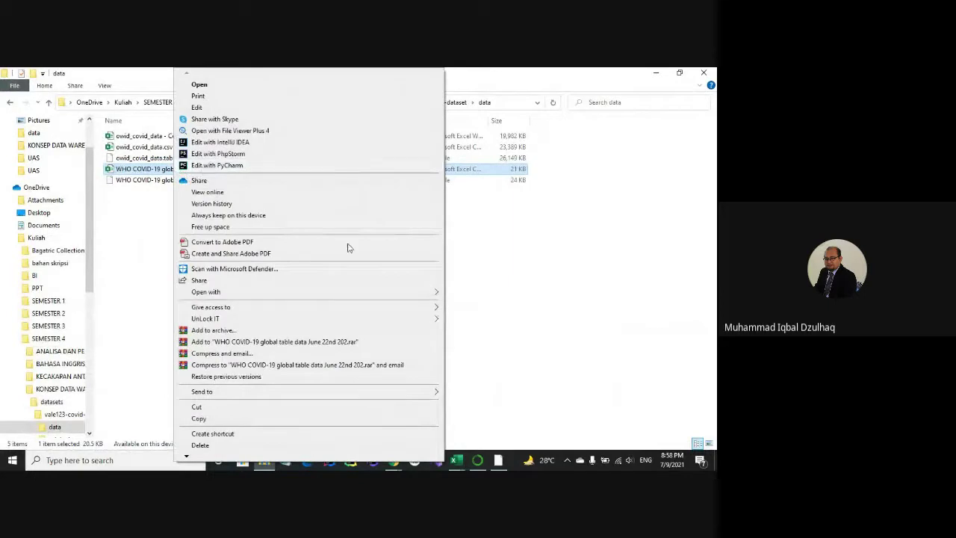
pyautogui.moveTo(376, 294)
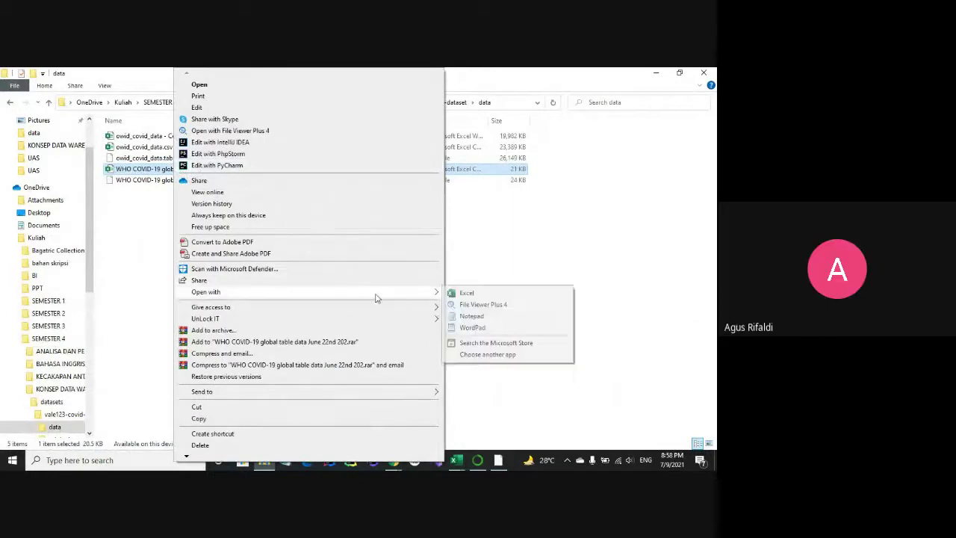
pyautogui.click(471, 316)
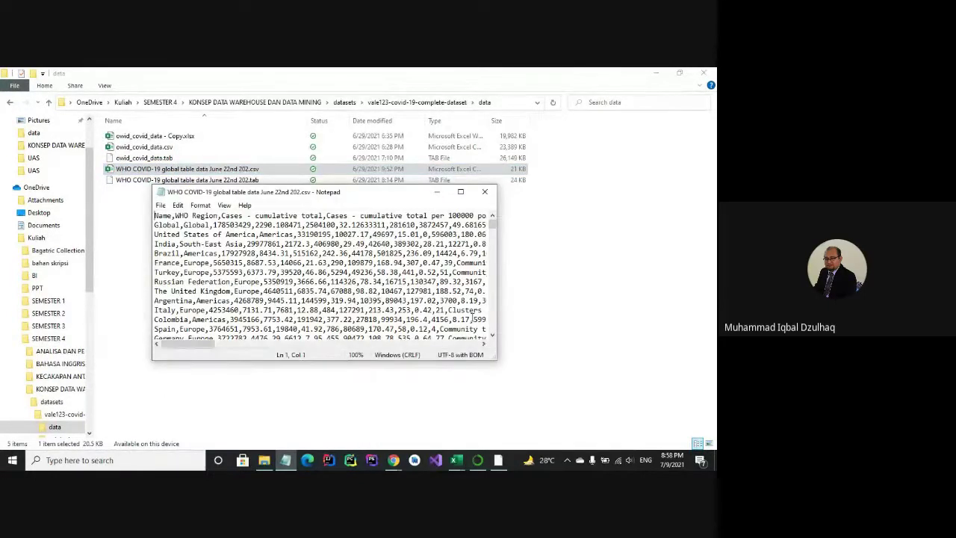
pyautogui.click(460, 191)
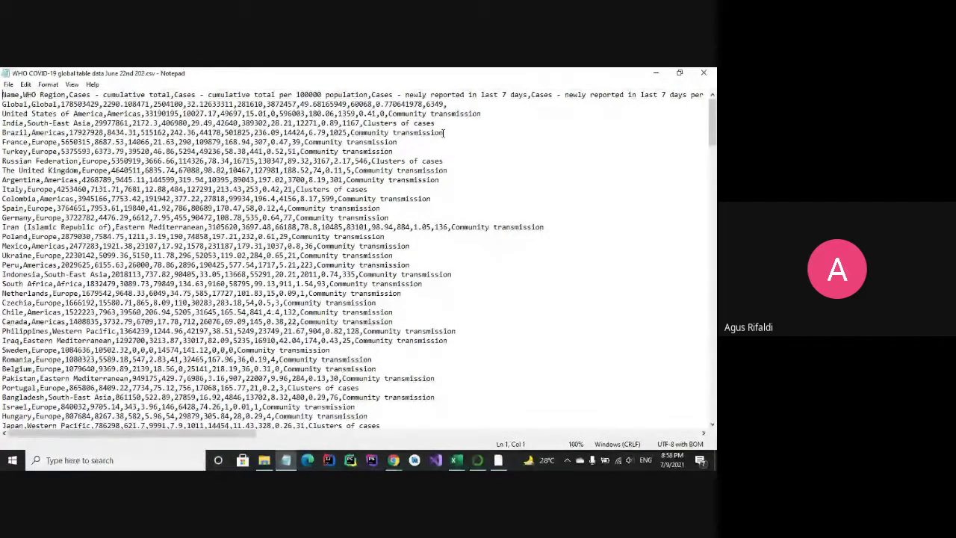
# Compare the WHO COVID-19 data in the Excel workbook with the raw CSV text in Notepad, glancing at the Orange workflow in between
pyautogui.click(455, 461)
pyautogui.click(482, 437)
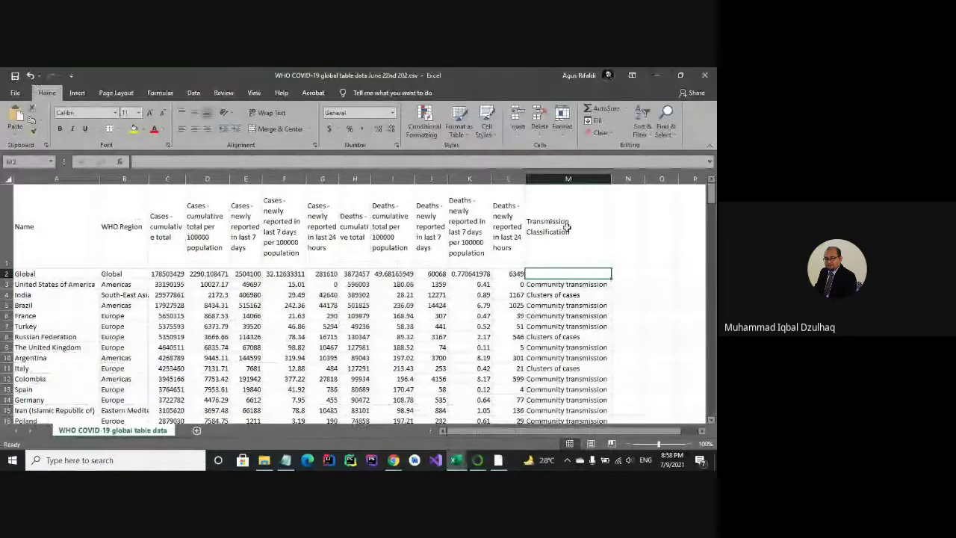
pyautogui.click(498, 460)
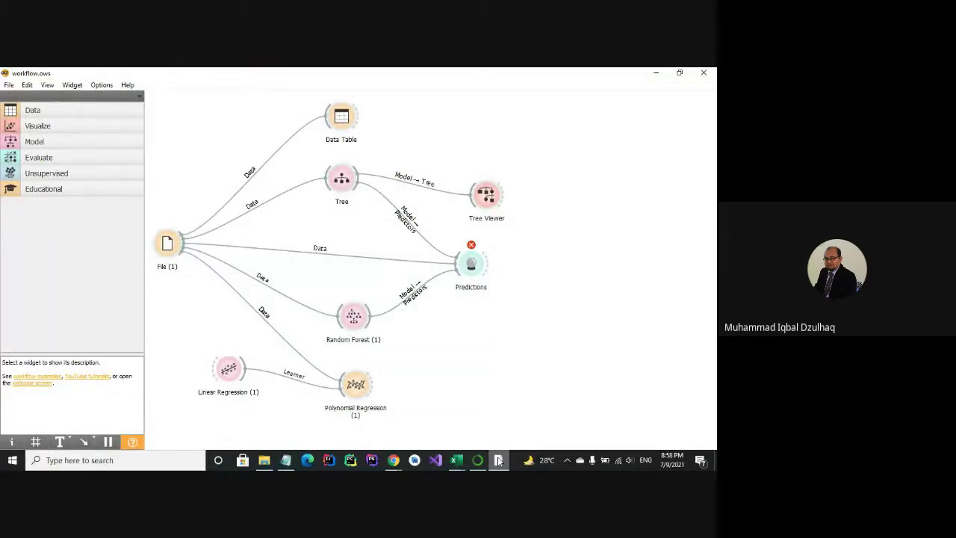
pyautogui.click(285, 461)
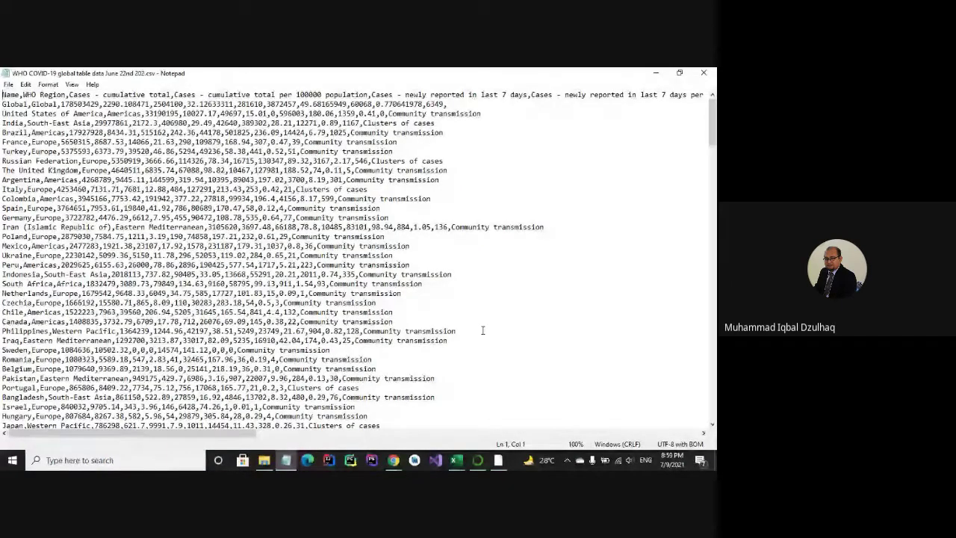
pyautogui.press('Right')
pyautogui.press('Right')
# Switch to Orange and examine the File (1) widget's dataset info and the type and role of every column, then close it
pyautogui.click(499, 460)
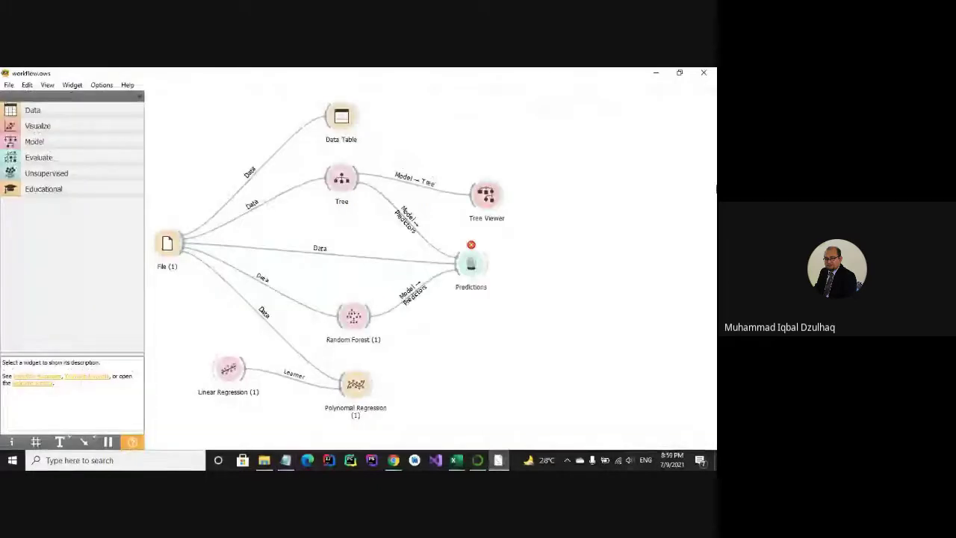
pyautogui.doubleClick(168, 245)
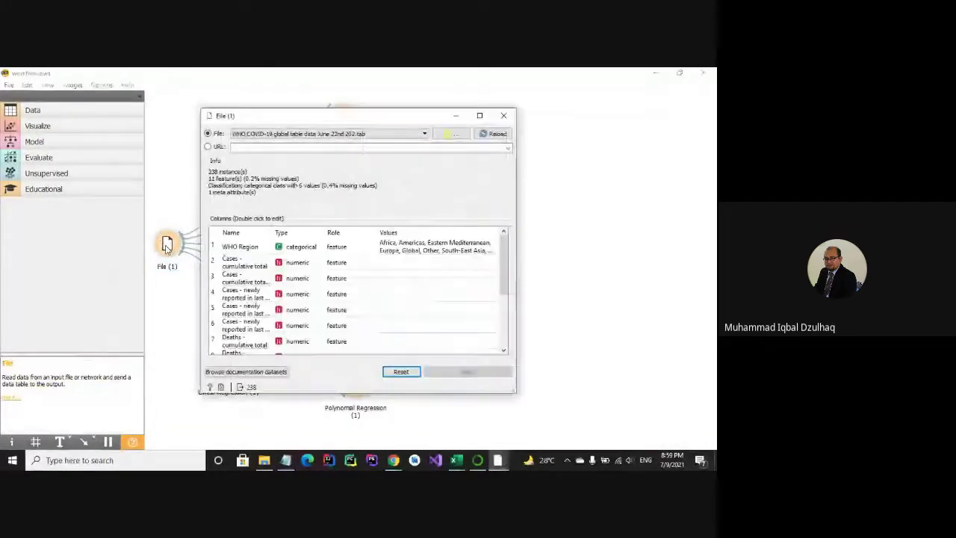
pyautogui.scroll(-5, 361, 260)
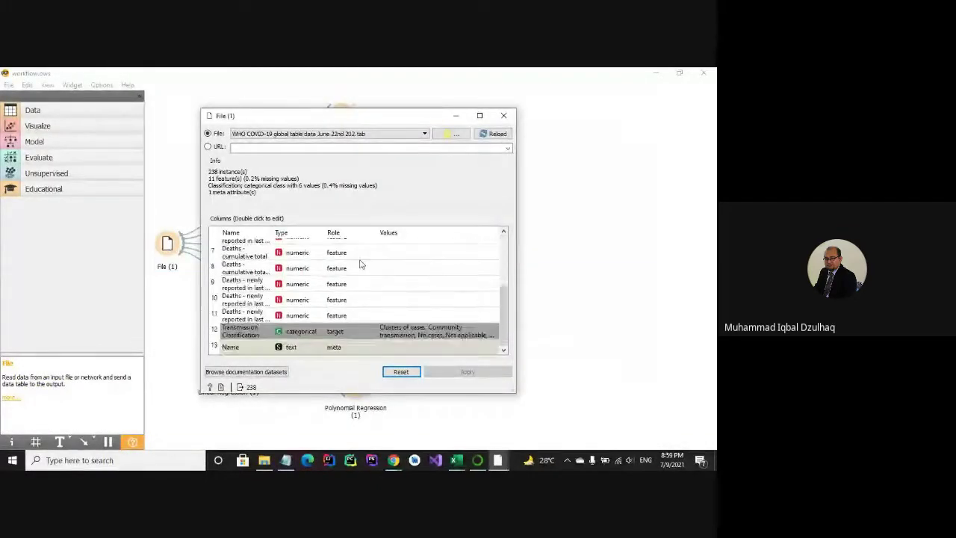
pyautogui.scroll(5, 360, 264)
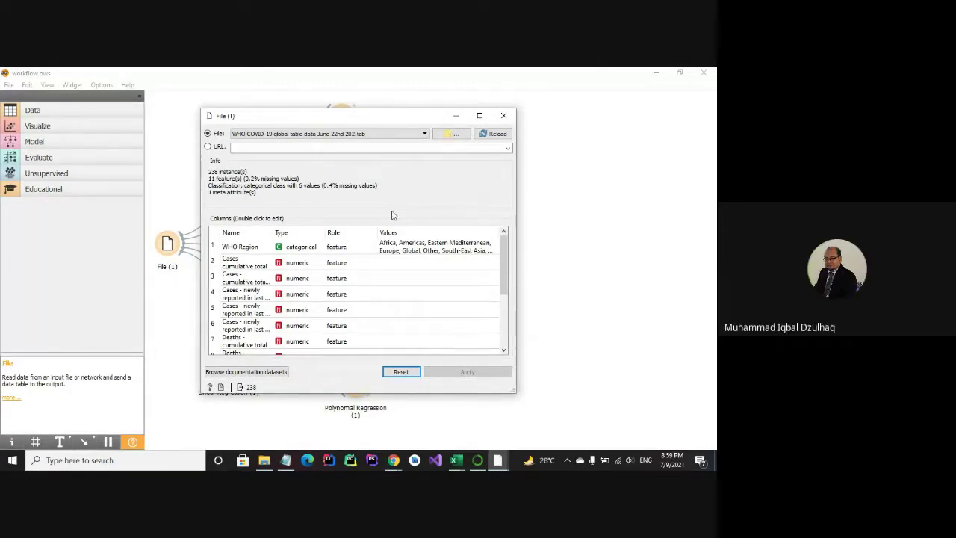
pyautogui.scroll(-3, 363, 278)
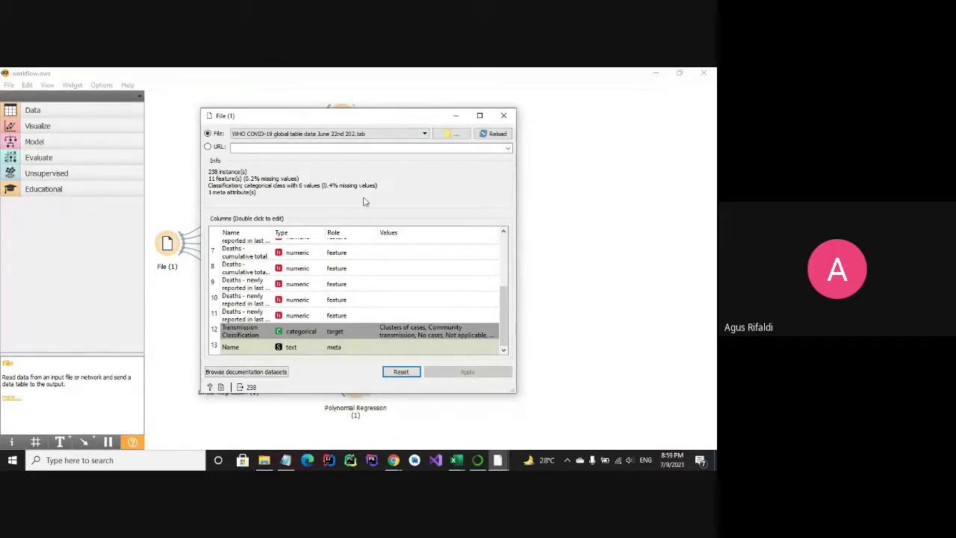
pyautogui.scroll(1, 294, 287)
pyautogui.scroll(-1, 309, 311)
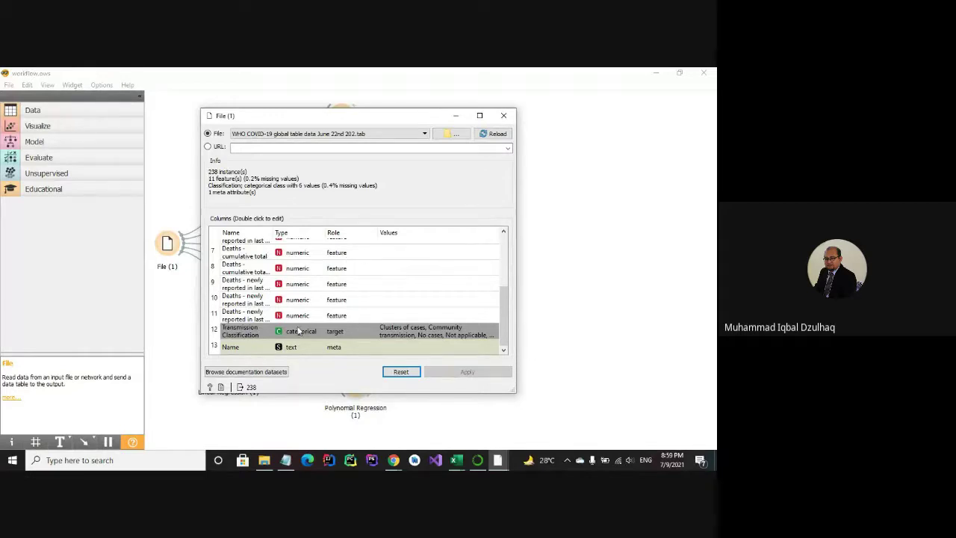
pyautogui.click(502, 116)
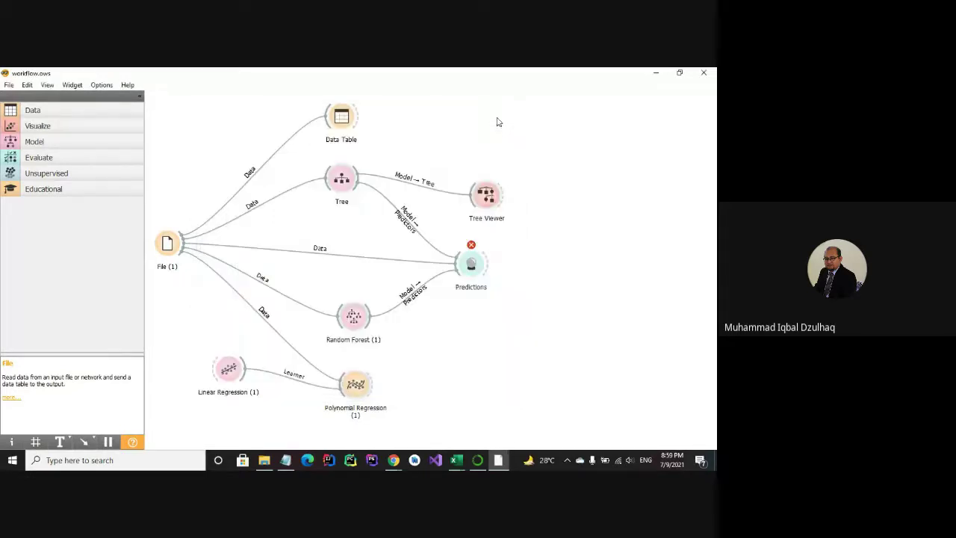
# Examine the rows in the Data Table widget and the parameters of the Tree widget, closing each window
pyautogui.doubleClick(342, 117)
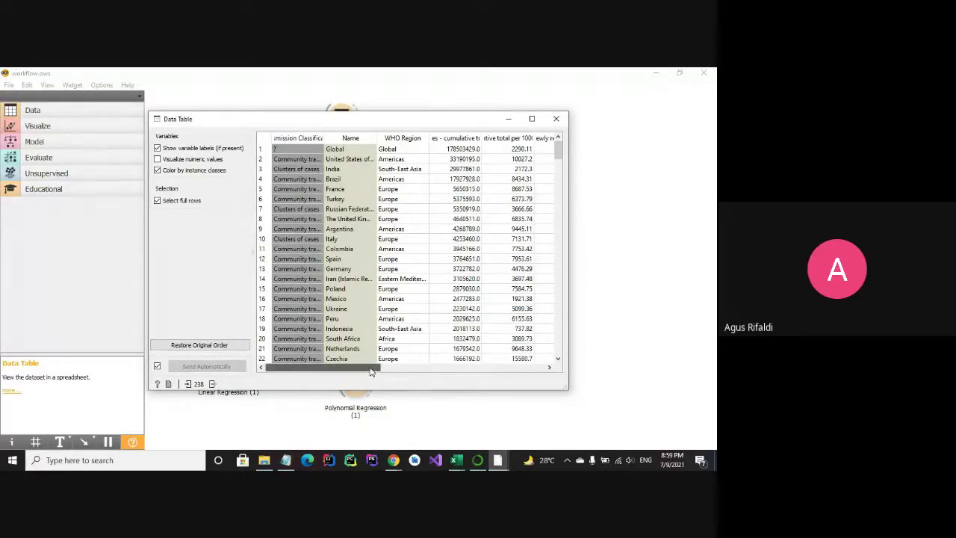
pyautogui.moveTo(373, 368)
pyautogui.mouseDown()
pyautogui.moveTo(512, 366)
pyautogui.moveTo(542, 343)
pyautogui.moveTo(355, 373)
pyautogui.mouseUp()
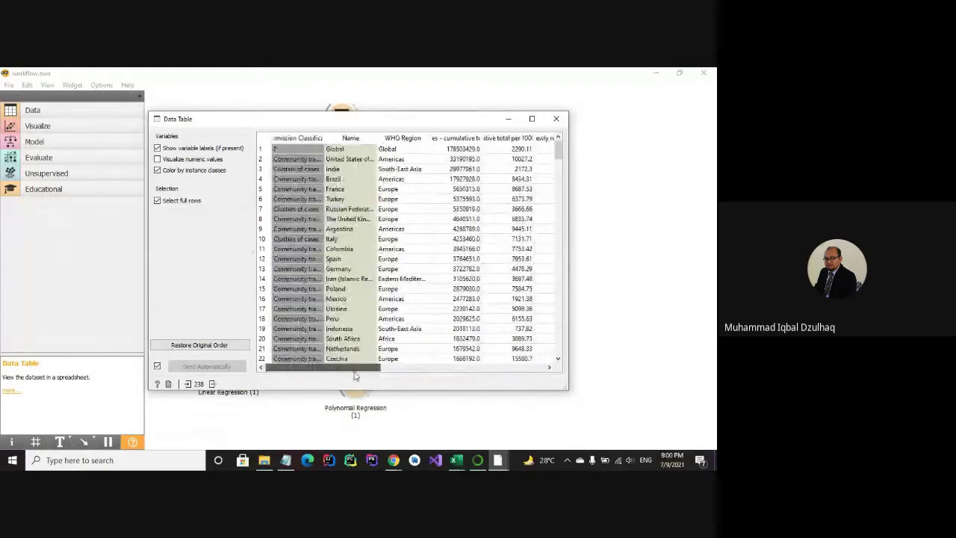
pyautogui.click(556, 119)
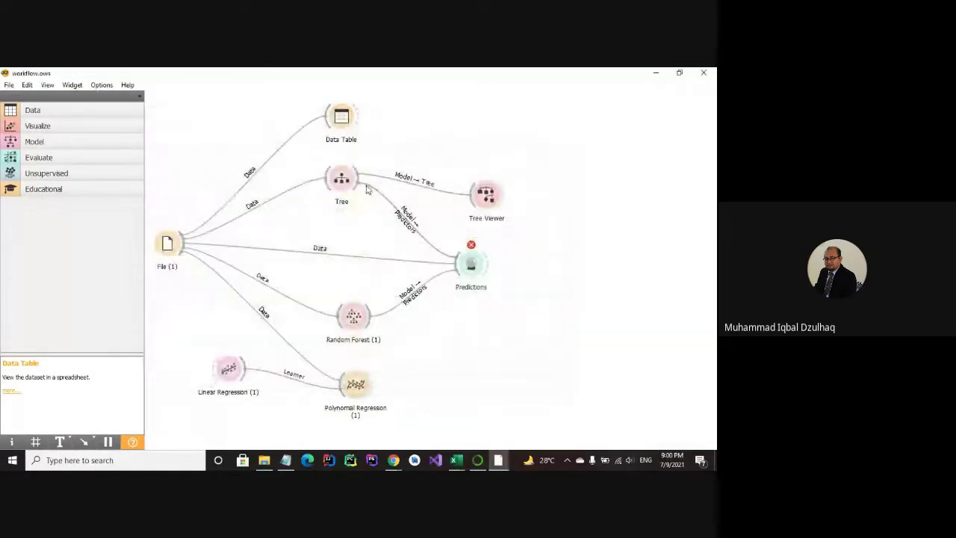
pyautogui.doubleClick(343, 180)
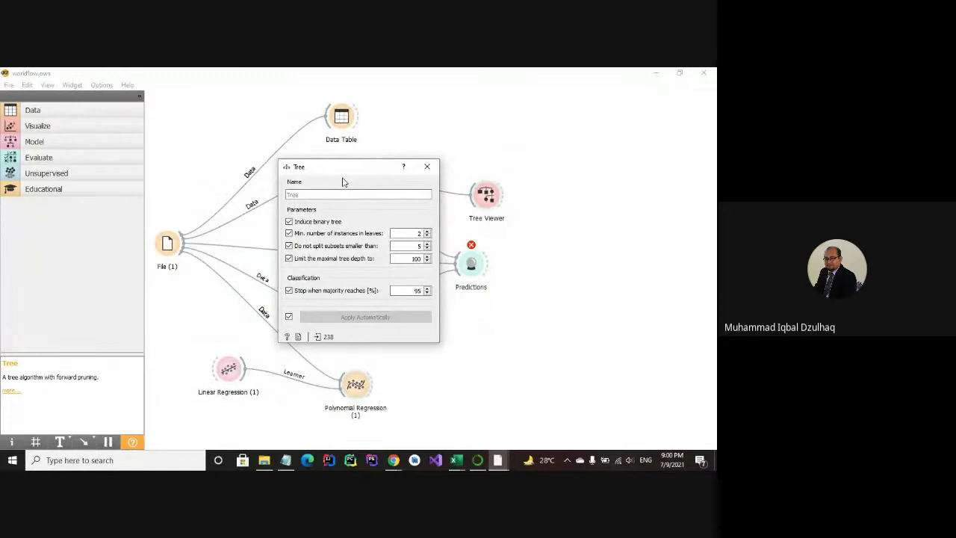
pyautogui.click(427, 166)
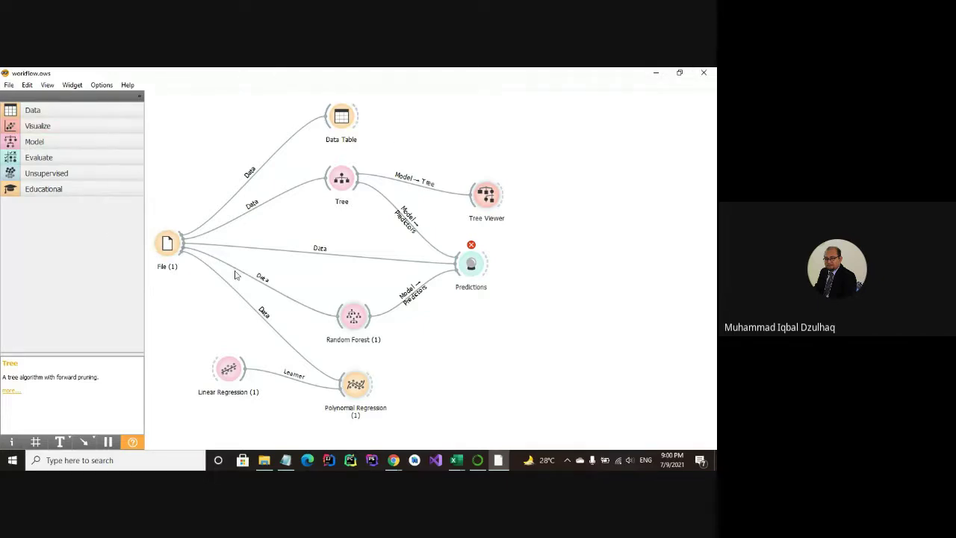
# Switch to the Meet call in Chrome and stop presenting the screen
pyautogui.moveTo(469, 271)
pyautogui.click(399, 462)
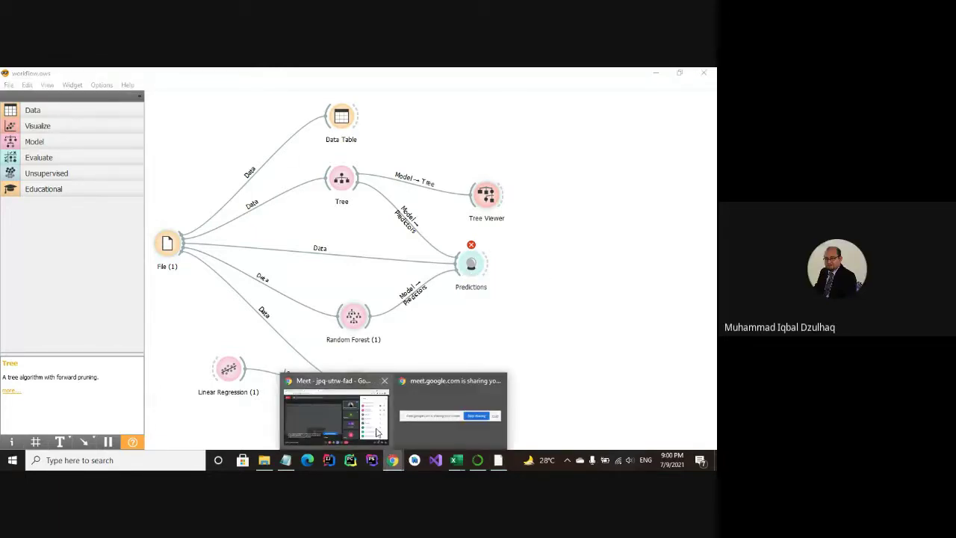
pyautogui.click(335, 382)
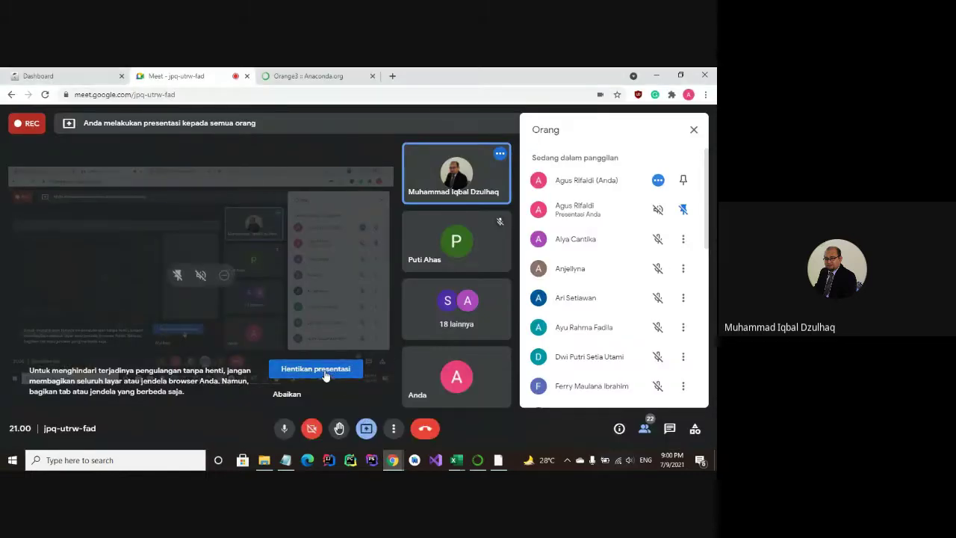
pyautogui.click(322, 370)
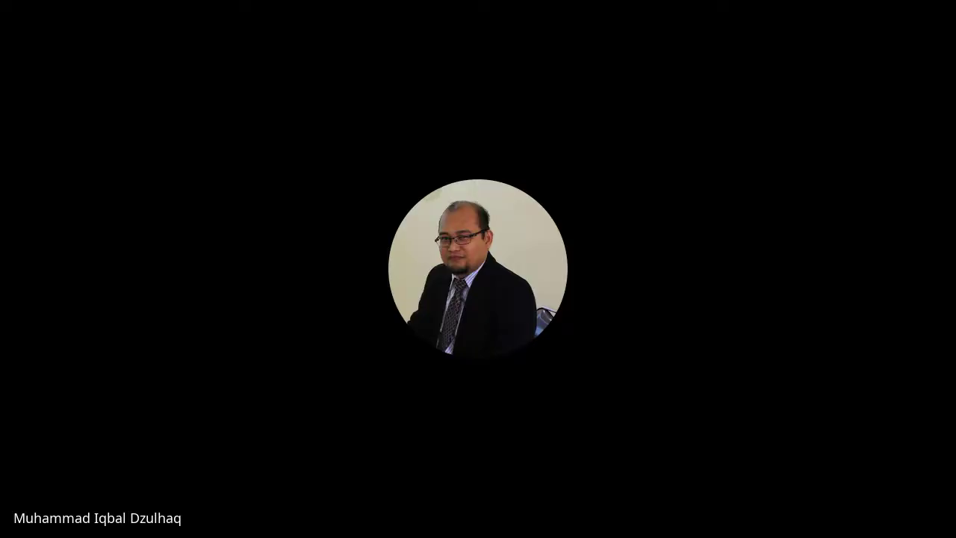